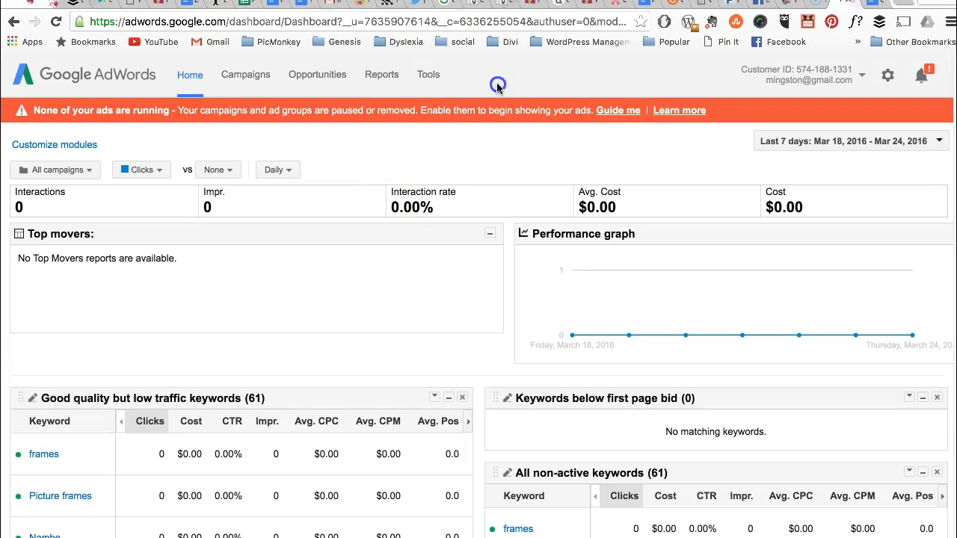
- Open the Keyword Planner through the AdWords sign-in and start over instead of resuming the saved plan
left_click(428, 76)
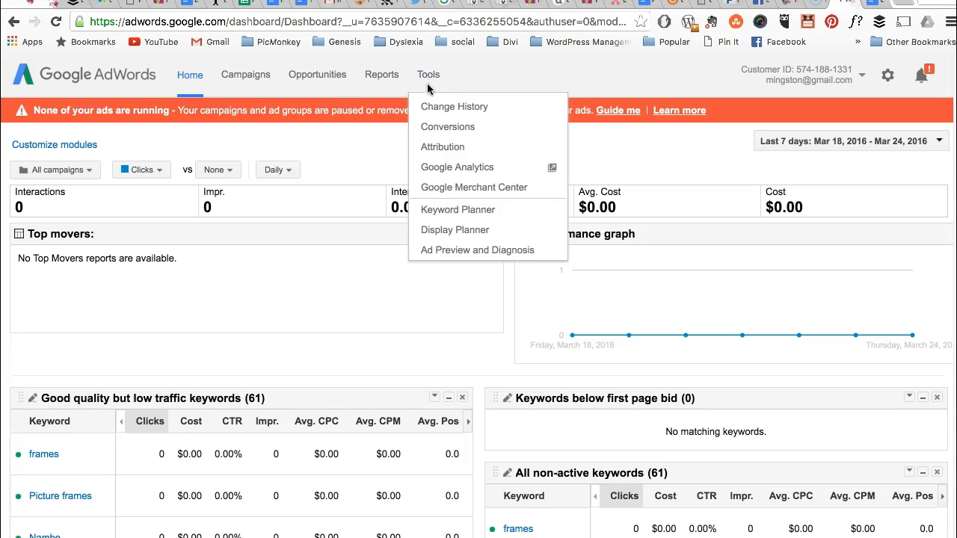
left_click(440, 210)
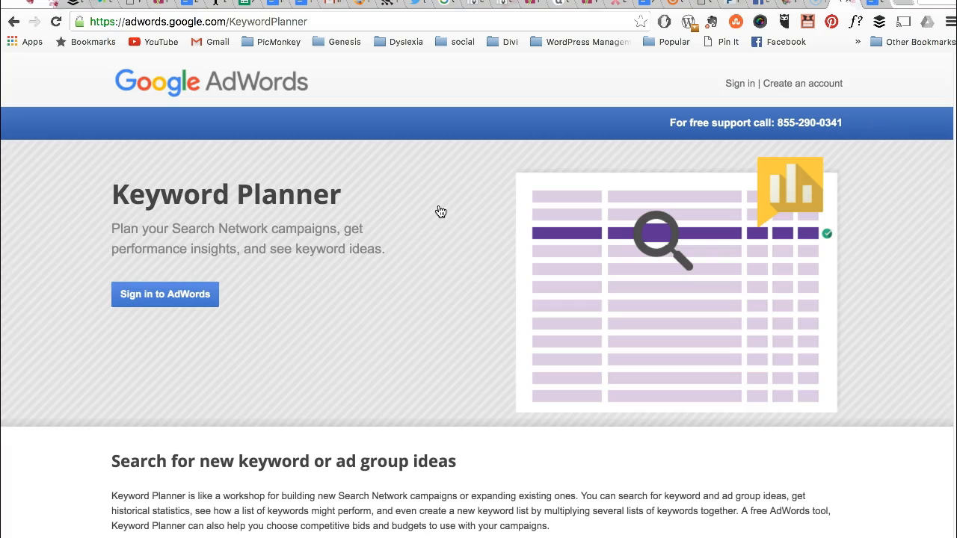
left_click(168, 295)
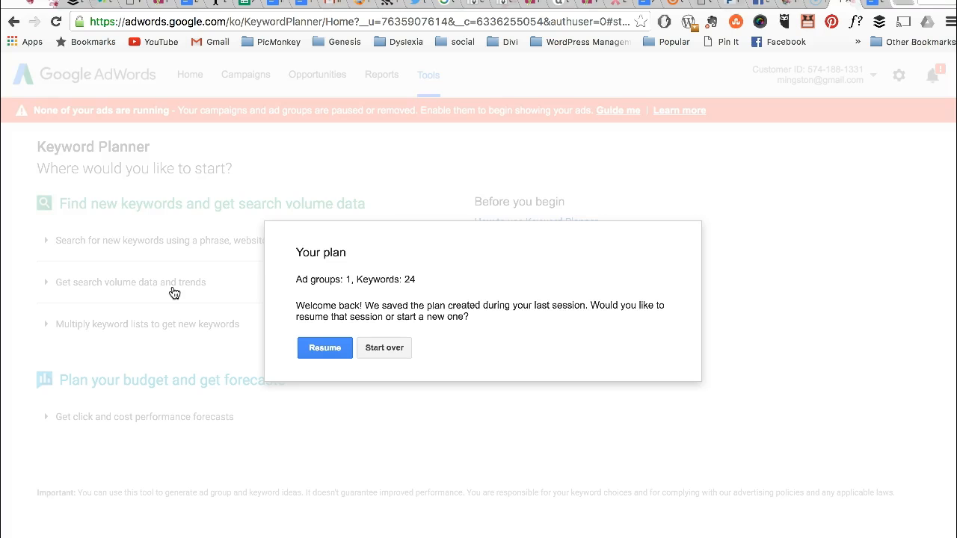
left_click(382, 348)
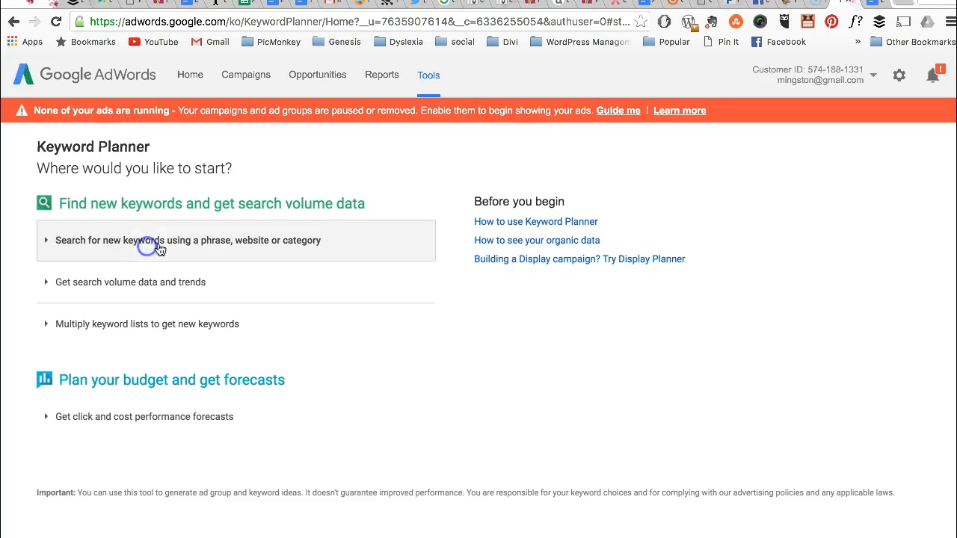
- Expand the search for new keywords using a phrase, website or category, and check the mentor group's keyword list in Google Docs
left_click(262, 249)
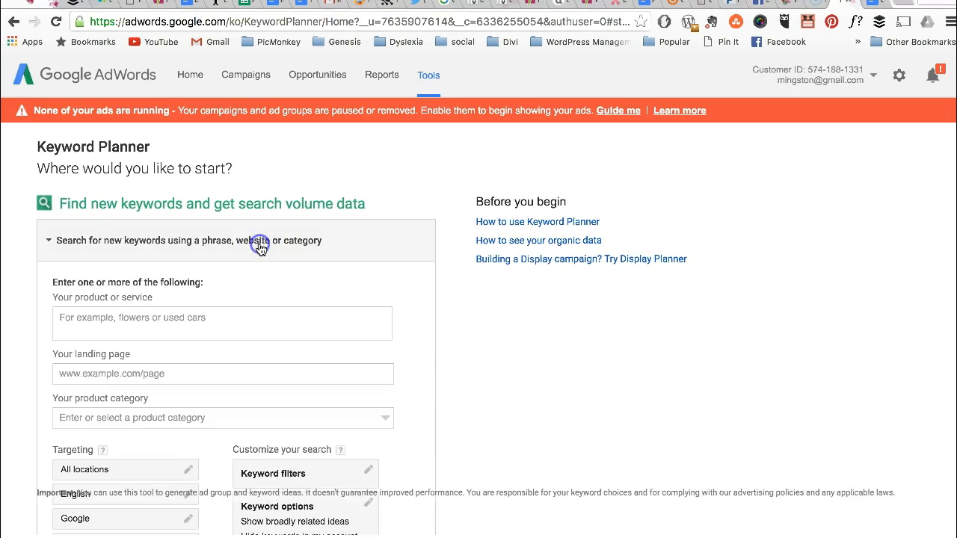
scroll(540, 385, "down", 3)
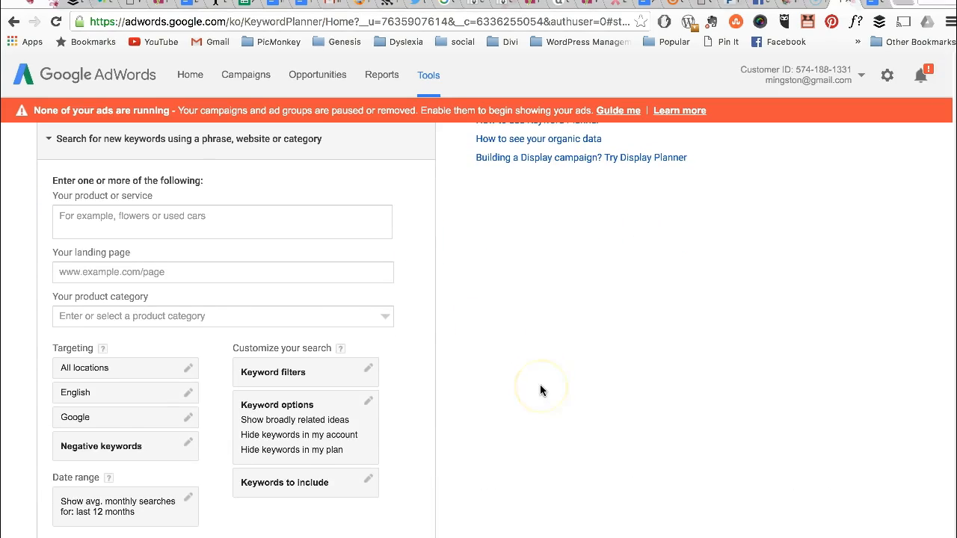
scroll(541, 389, "up", 1)
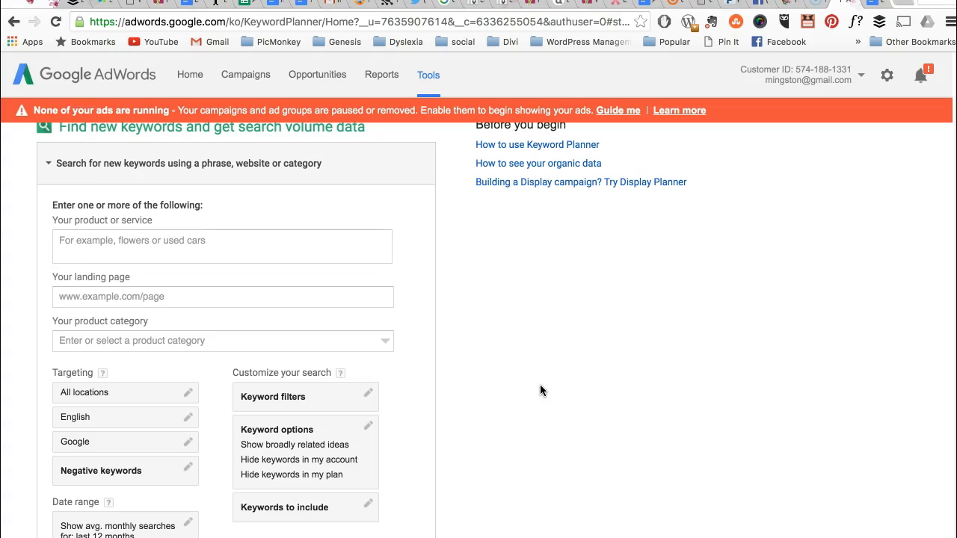
left_click(873, 4)
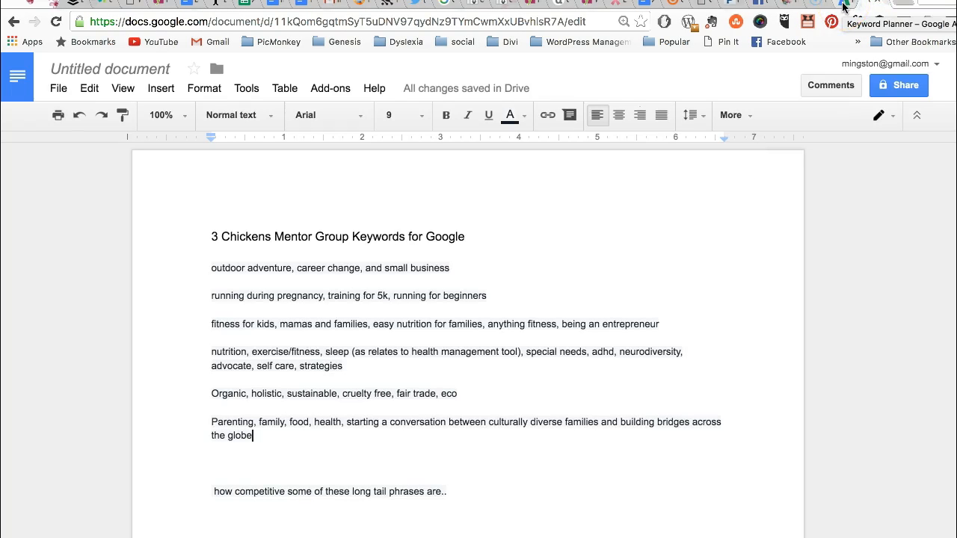
left_click(842, 6)
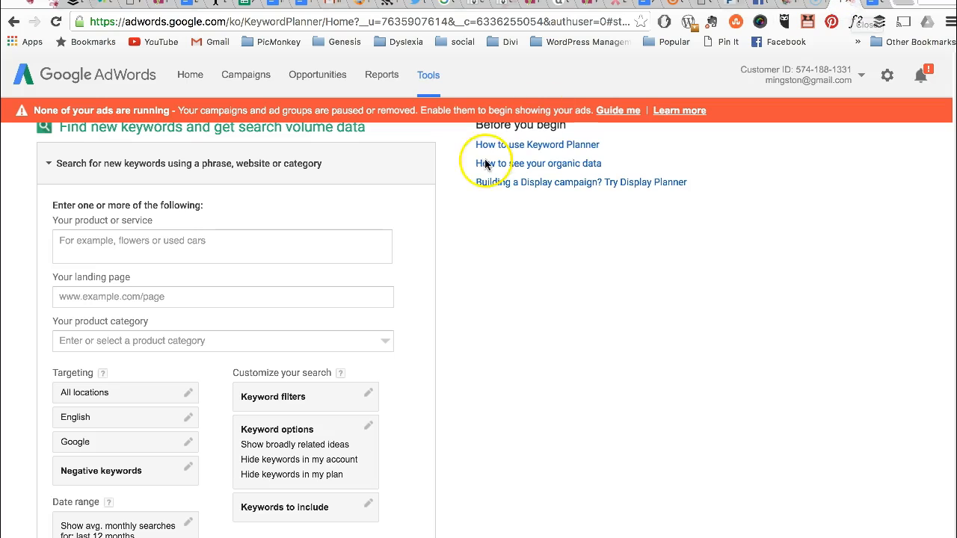
- Get keyword ideas in the Keyword Planner for the product or service "outdoor adventure"
left_click(122, 255)
type("our")
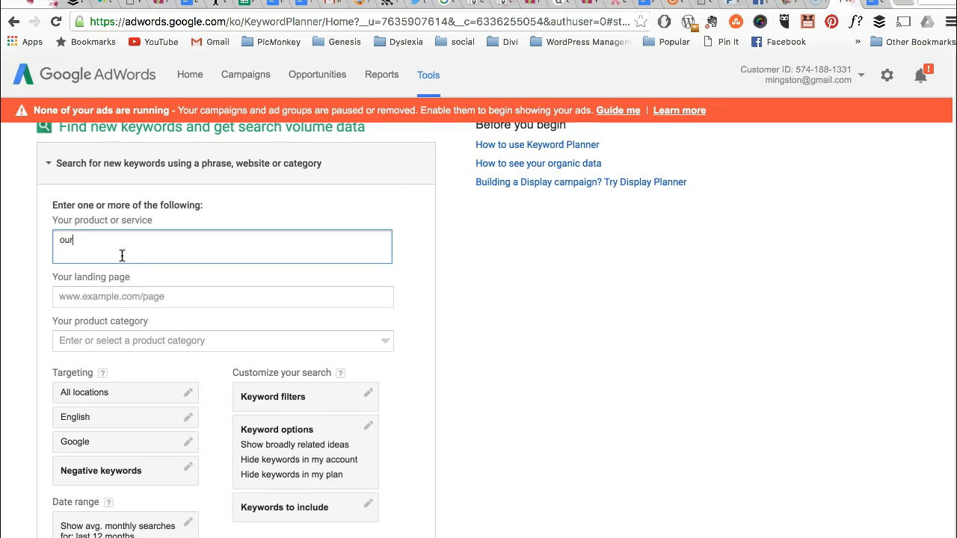
type("d")
key("BackSpace")
key("BackSpace")
key("BackSpace")
type("t")
type("ou")
type("oor")
scroll(150, 340, "down", 3)
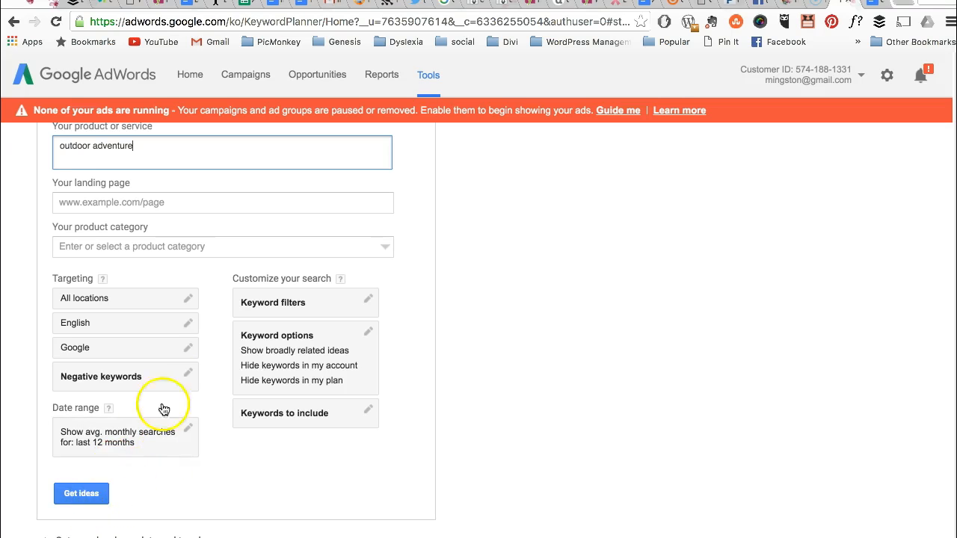
left_click(95, 500)
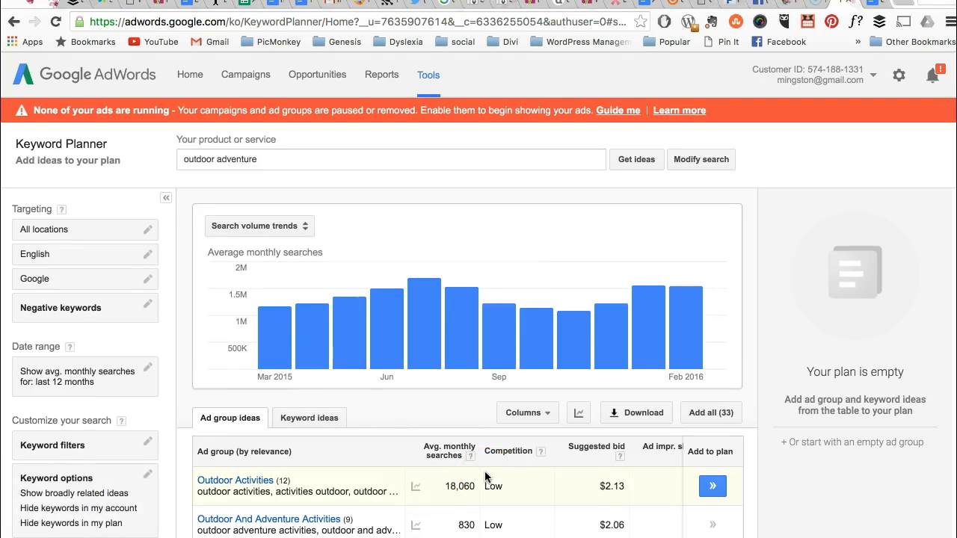
- Review the ad group ideas with their average monthly searches, competition and suggested bids
scroll(485, 475, "down", 2)
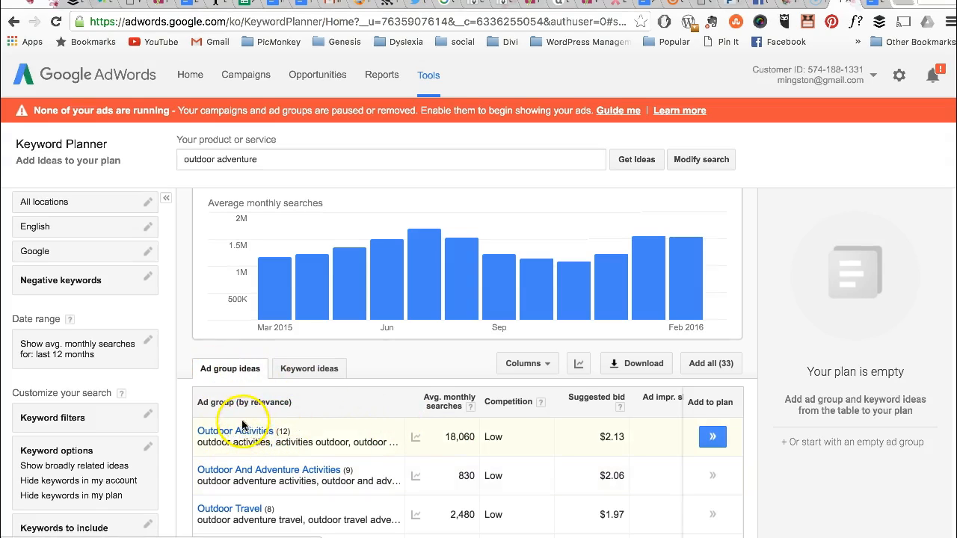
left_click(297, 434)
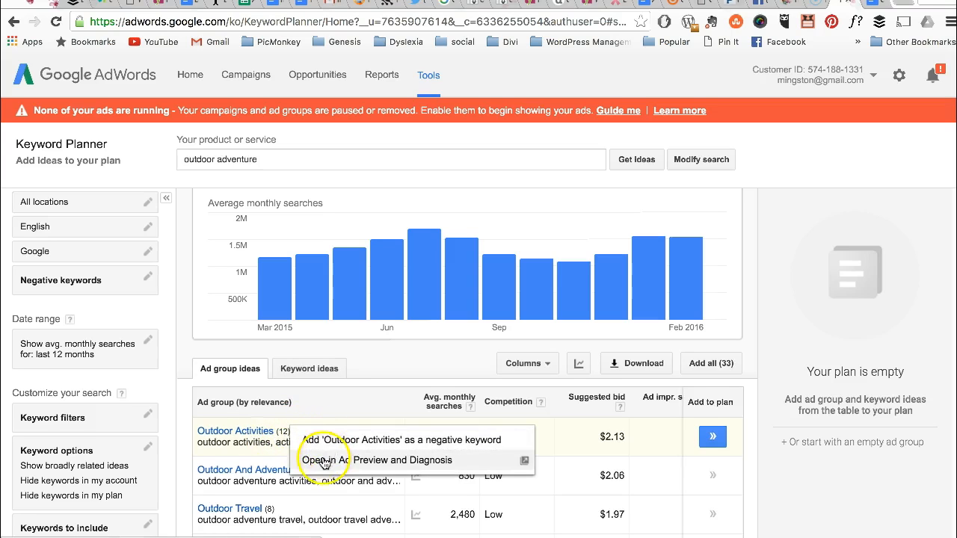
left_click(325, 397)
scroll(314, 463, "down", 2)
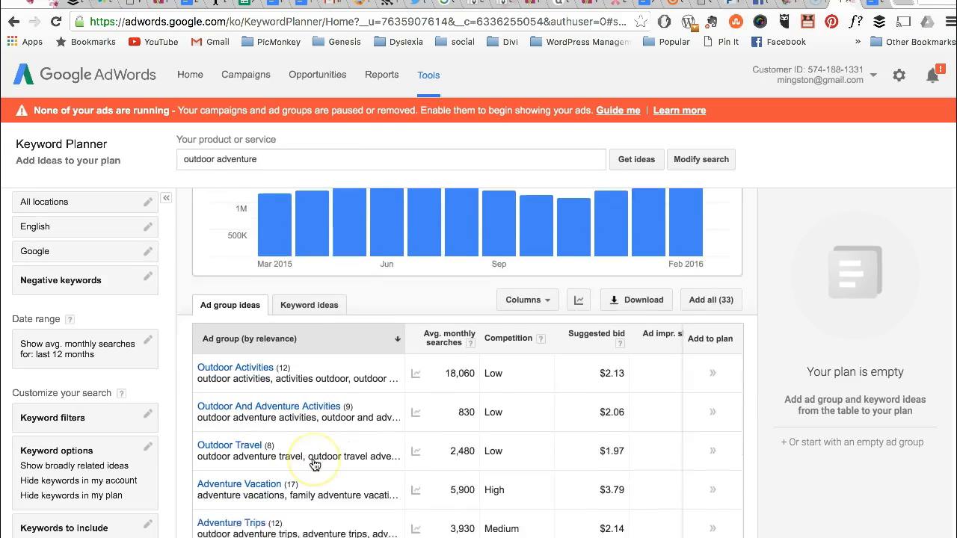
scroll(314, 463, "down", 1)
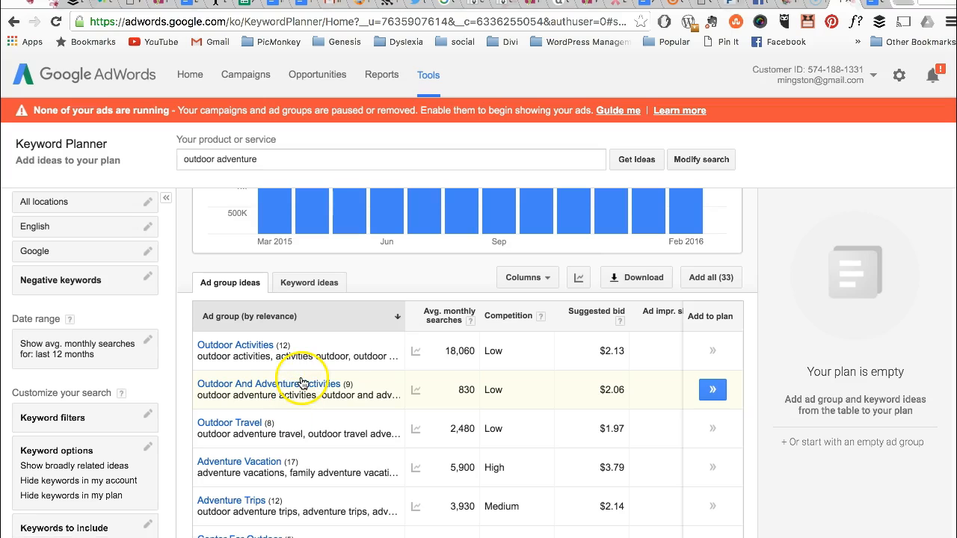
- Show the individual keyword ideas and compare their average monthly searches, competition levels and suggested bids
left_click(318, 284)
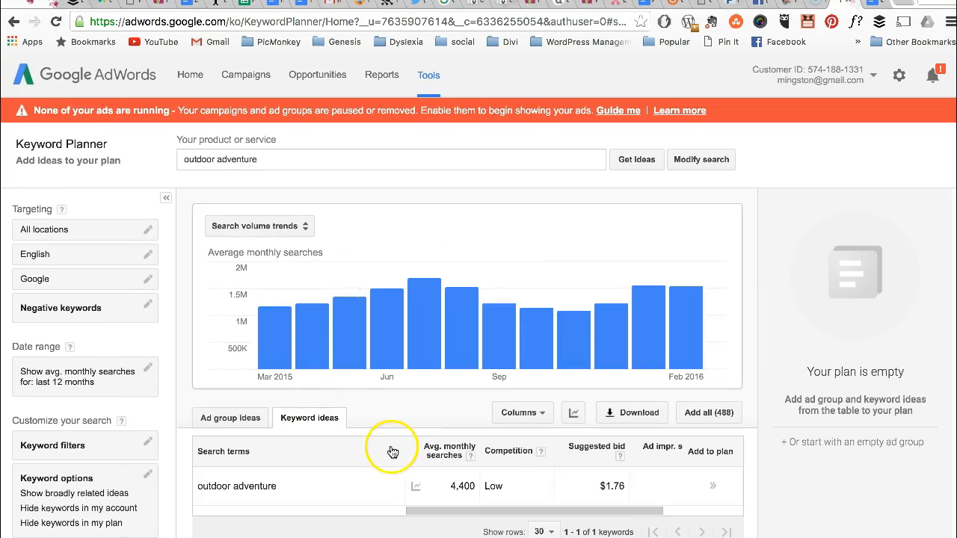
scroll(410, 452, "down", 3)
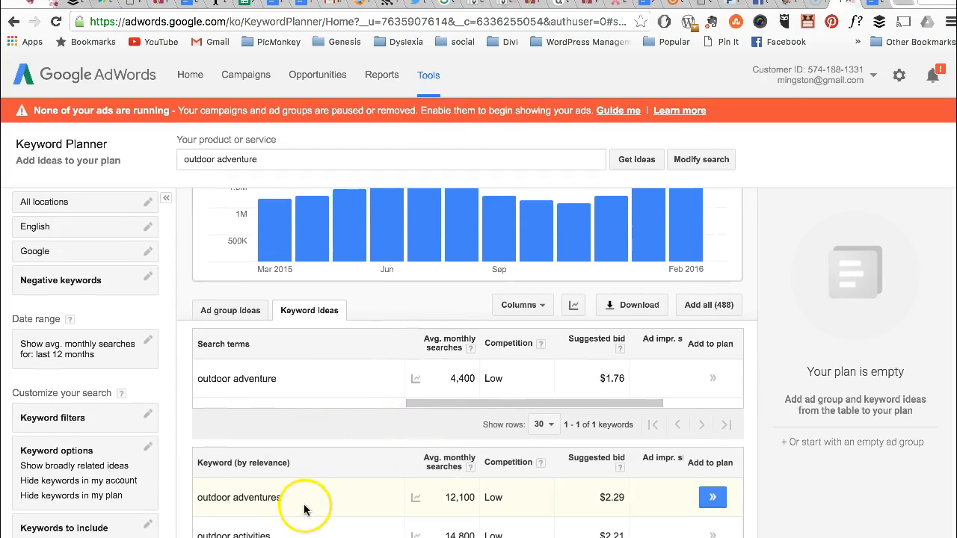
scroll(351, 480, "down", 1)
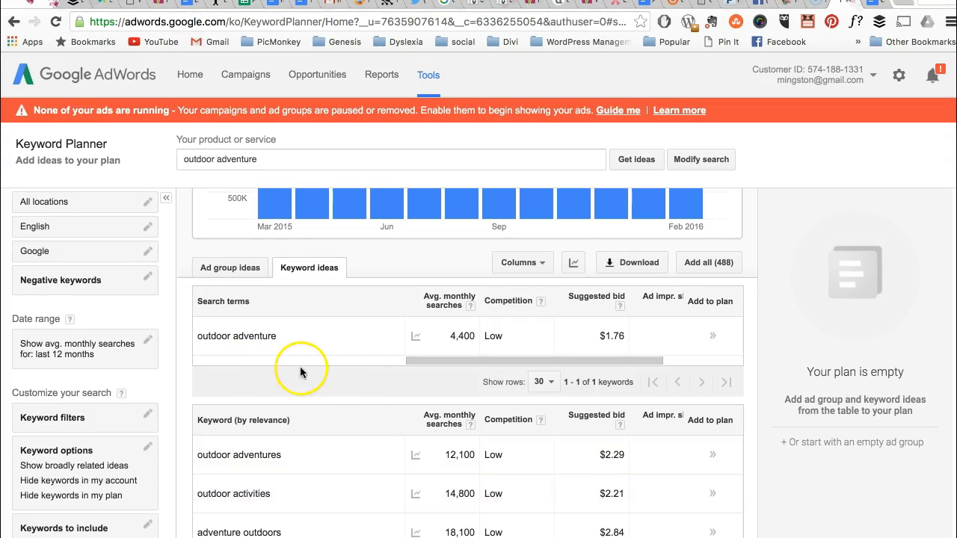
scroll(308, 369, "up", 1)
scroll(307, 432, "down", 2)
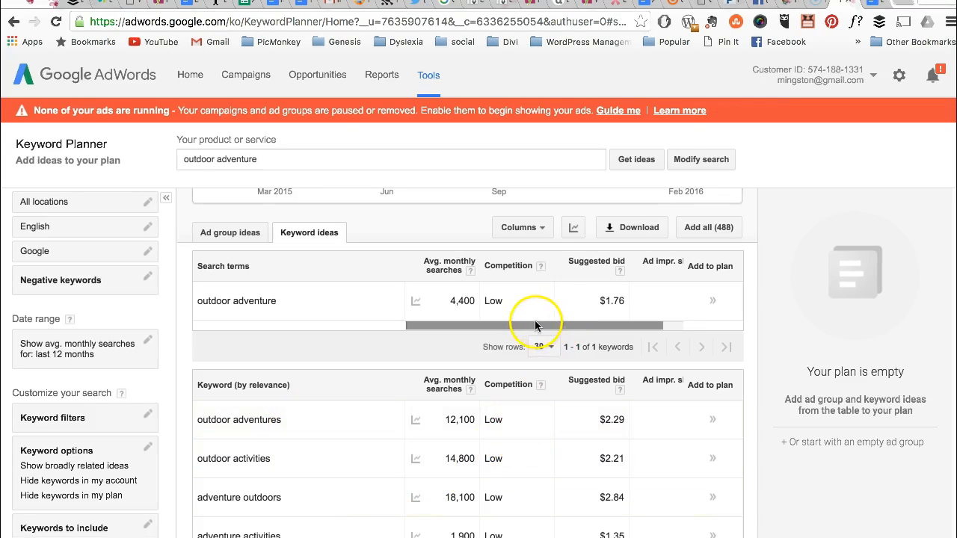
scroll(452, 464, "down", 2)
scroll(453, 462, "down", 1)
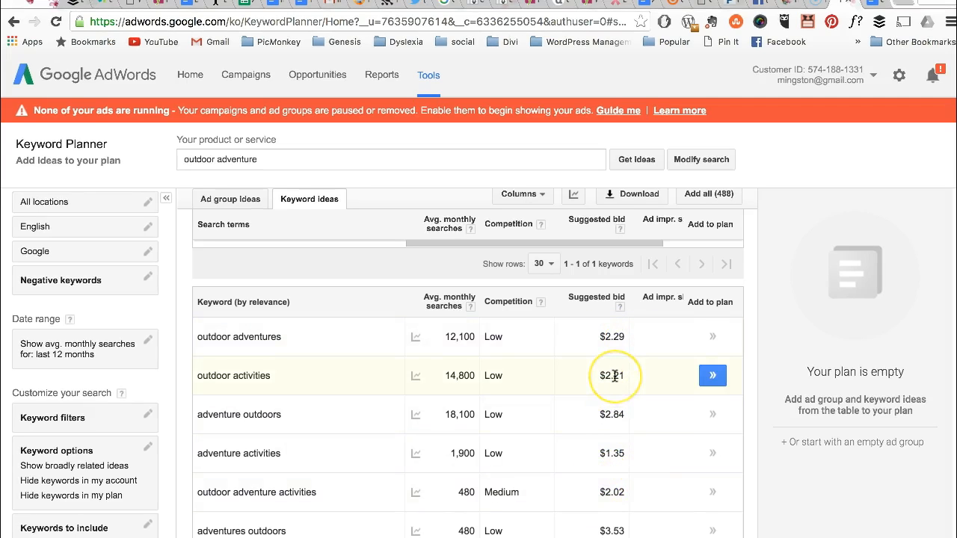
scroll(613, 375, "up", 2)
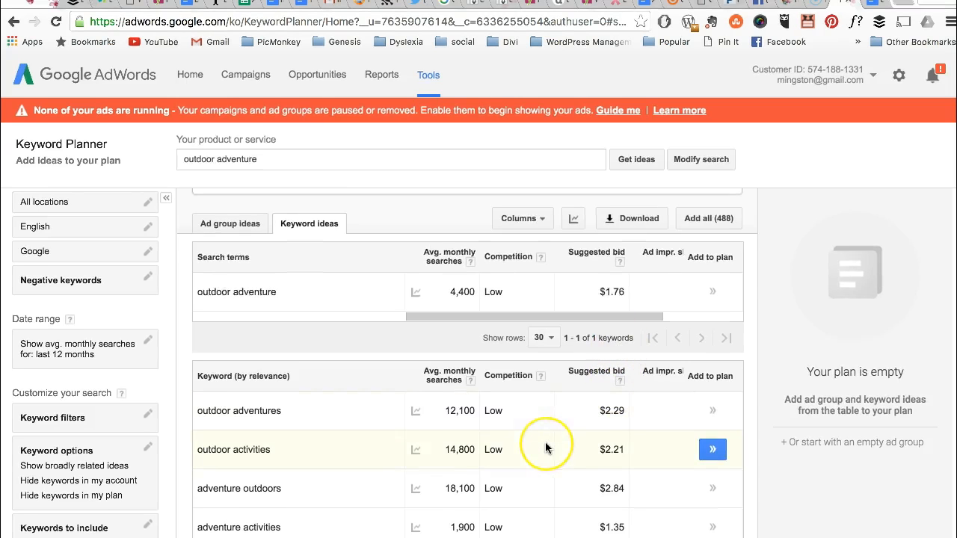
scroll(546, 446, "down", 2)
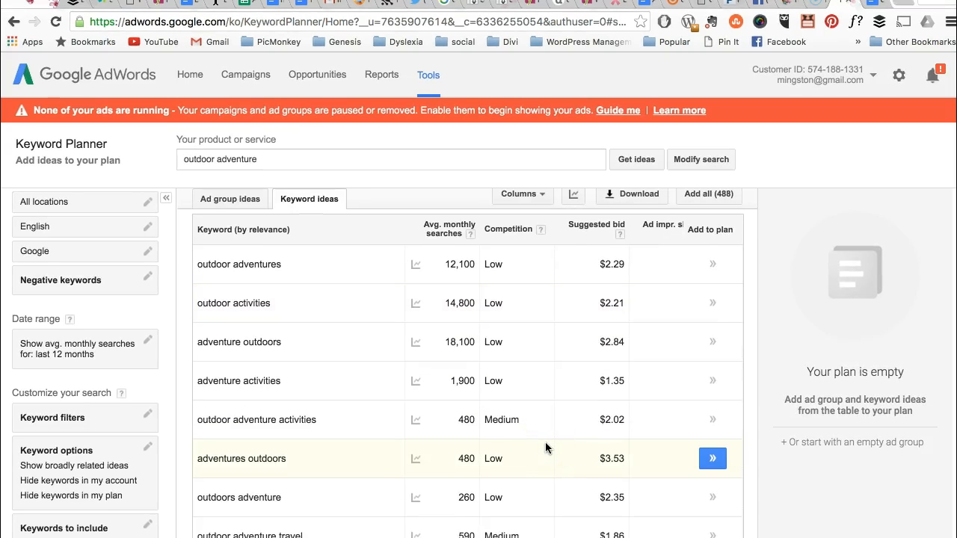
scroll(546, 446, "up", 1)
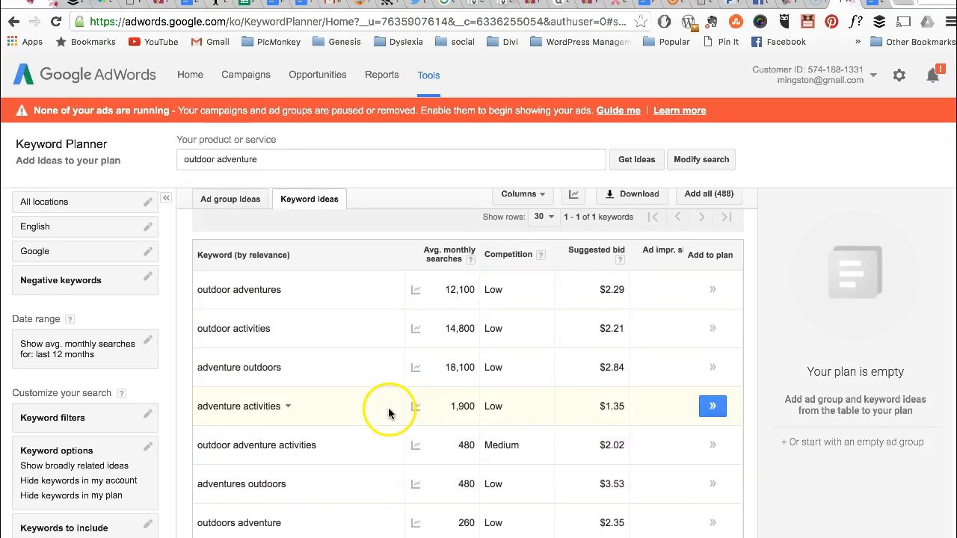
scroll(358, 450, "down", 1)
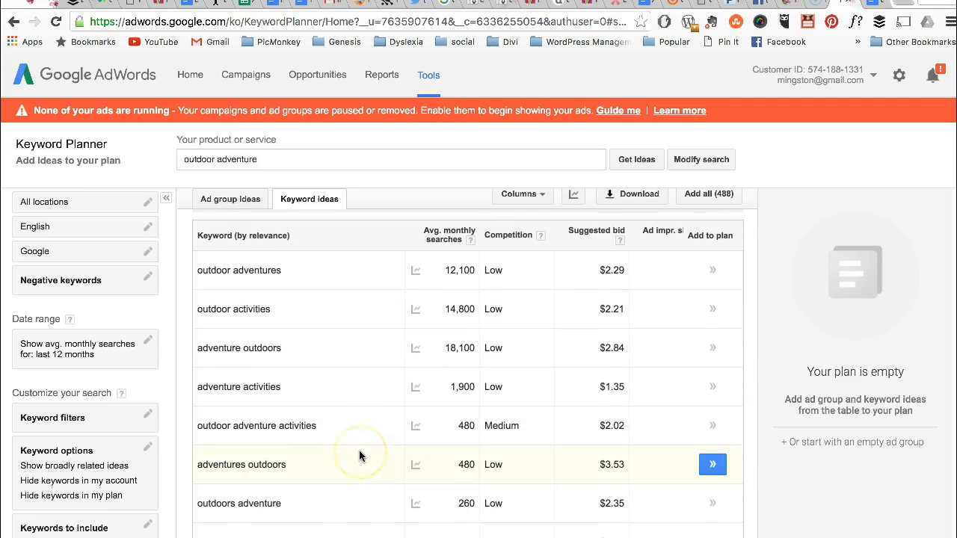
scroll(359, 456, "down", 2)
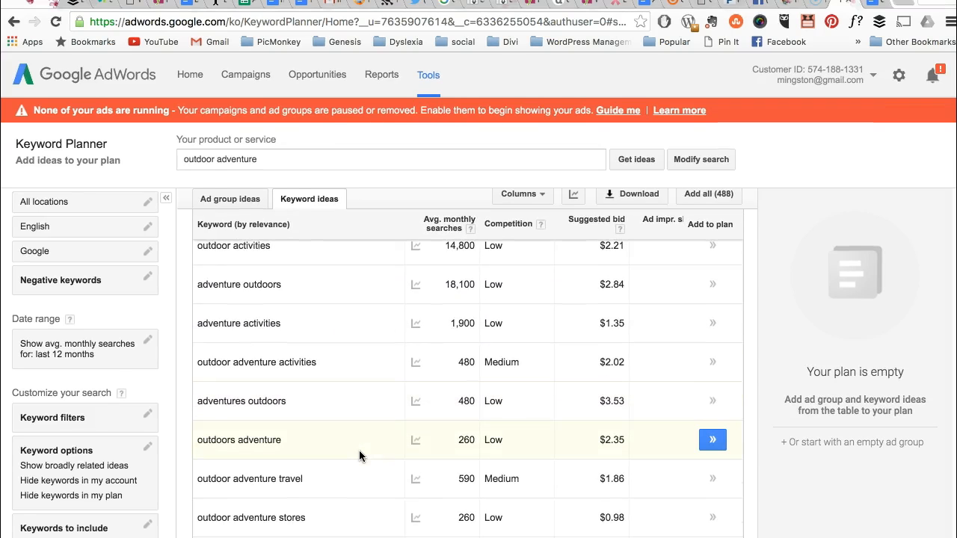
scroll(358, 453, "up", 3)
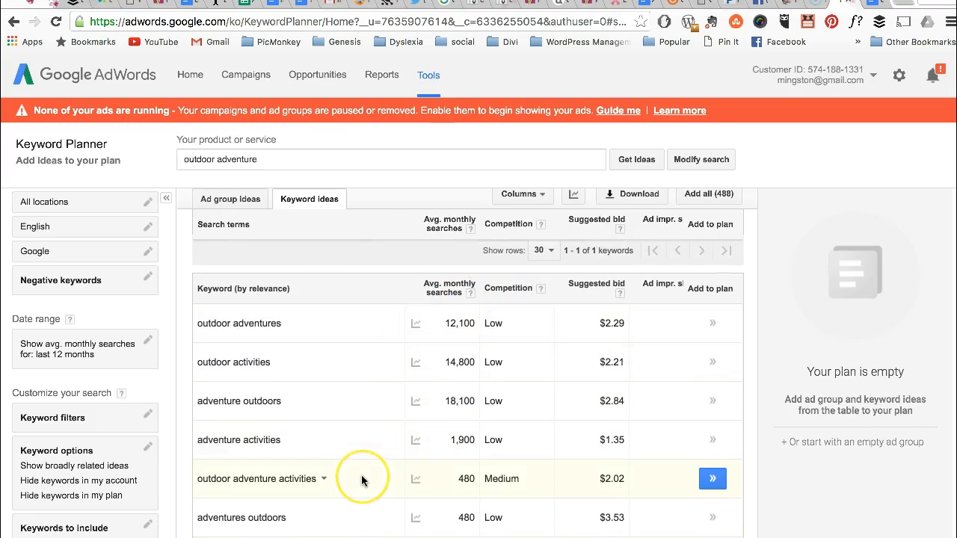
scroll(361, 478, "down", 1)
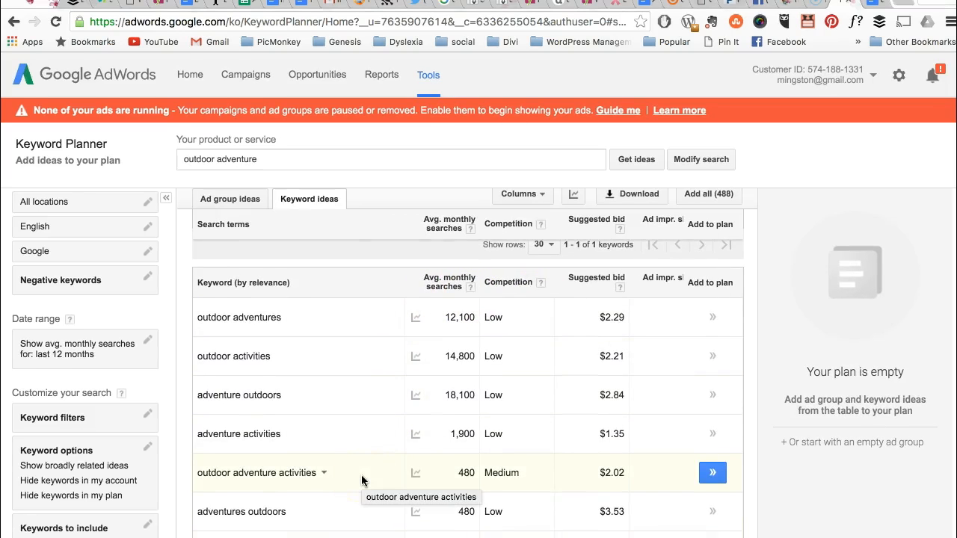
scroll(362, 480, "up", 1)
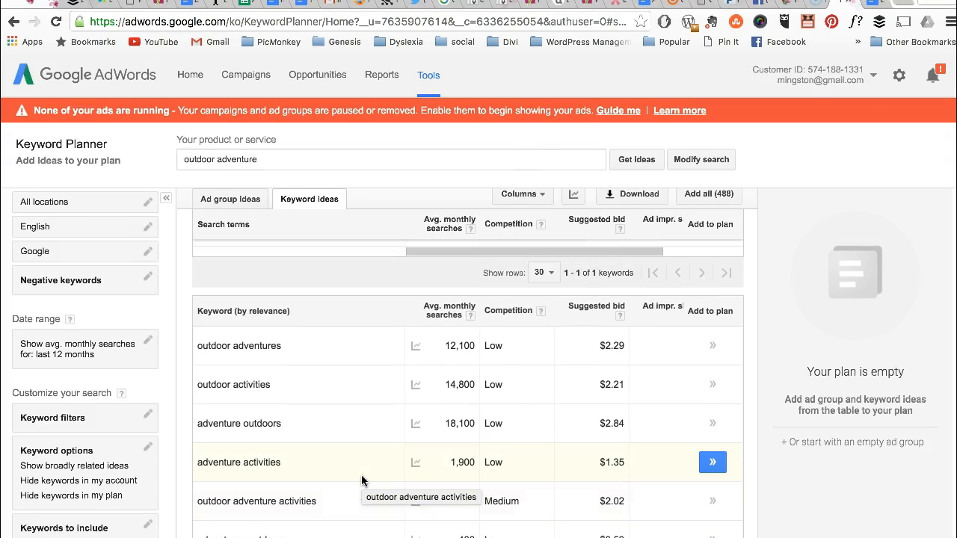
- Sort the keyword ideas by competition, first from the highest and finally from the lowest, and review the low-competition phrases
left_click(518, 316)
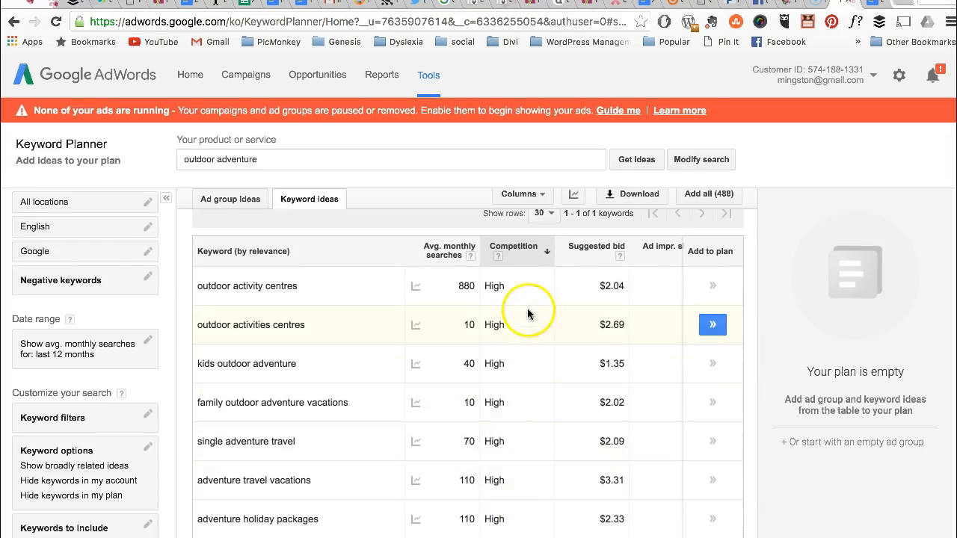
left_click(528, 251)
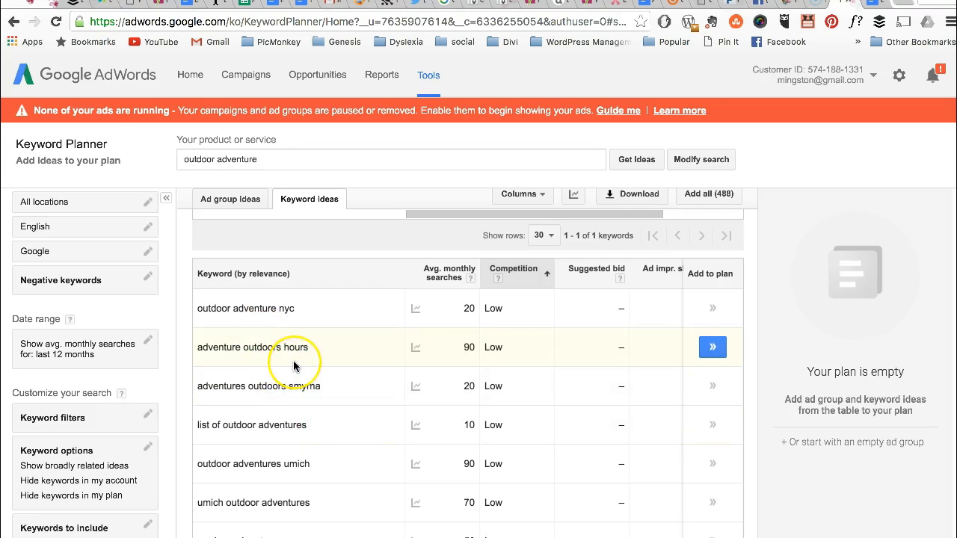
scroll(337, 437, "down", 2)
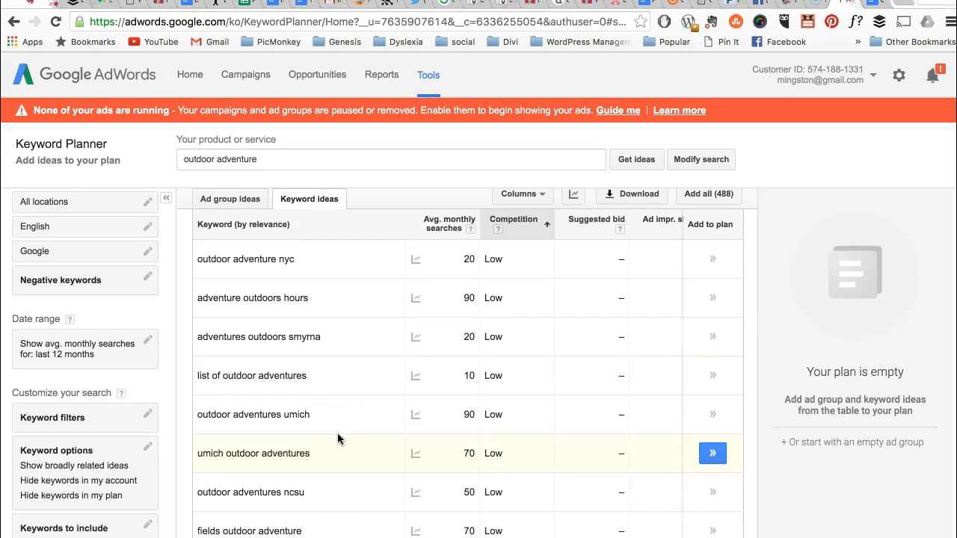
scroll(337, 439, "down", 3)
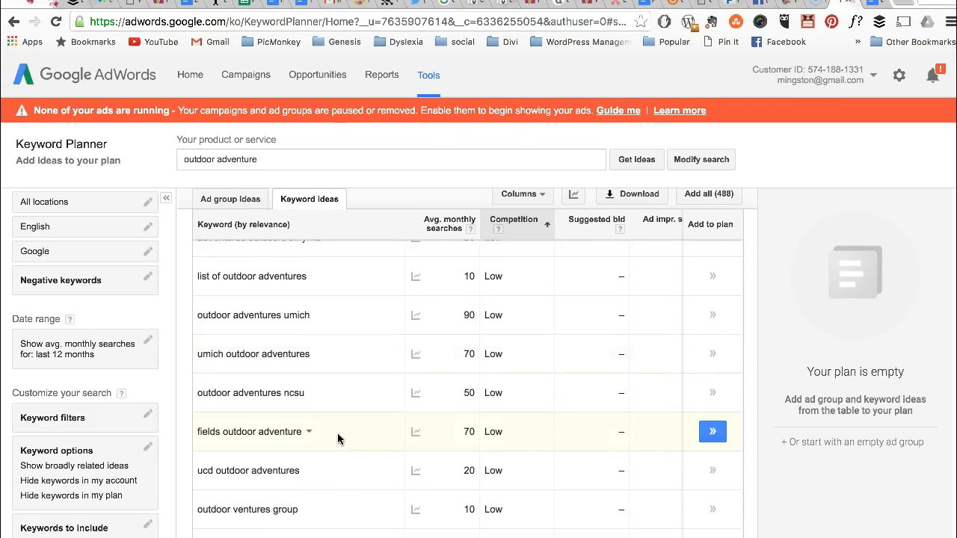
scroll(337, 439, "up", 3)
scroll(337, 433, "up", 4)
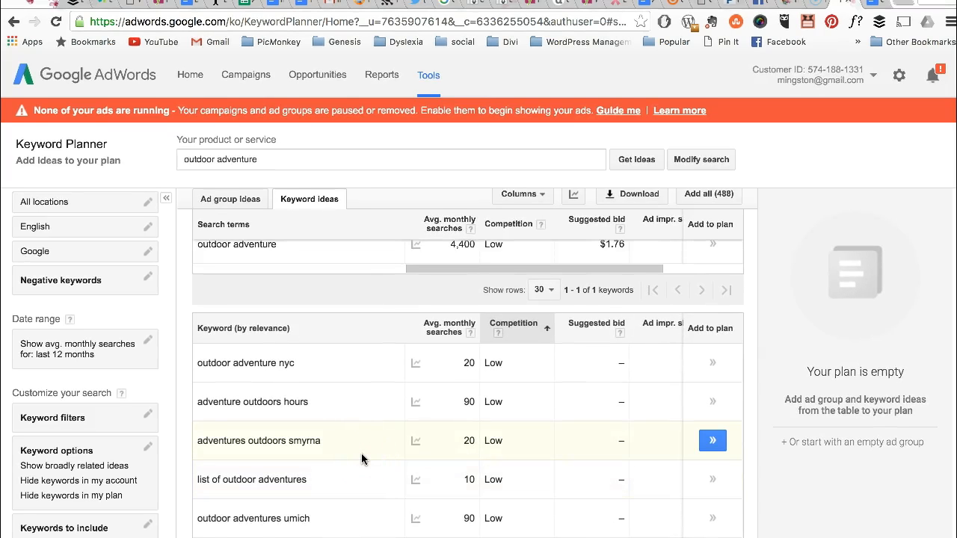
scroll(362, 459, "down", 3)
scroll(361, 459, "up", 1)
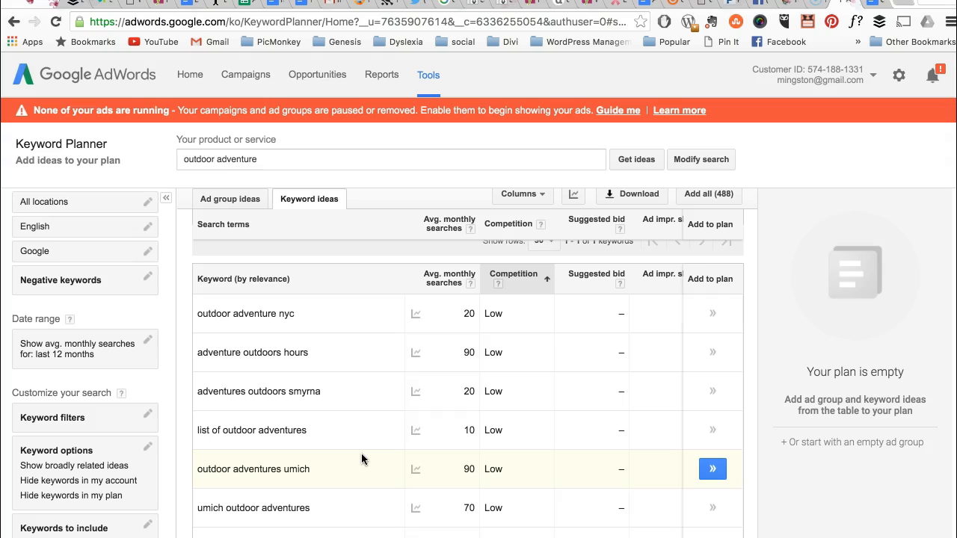
- Examine the remaining low-competition keyword ideas down to the end of the list, comparing average monthly searches and suggested bids, including "adventure club"
scroll(362, 459, "down", 15)
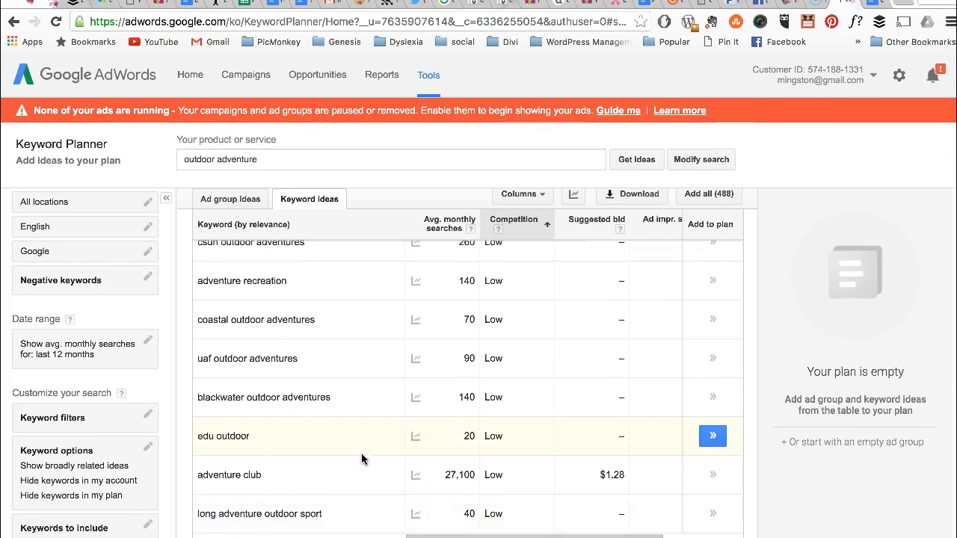
mouse_move(426, 366)
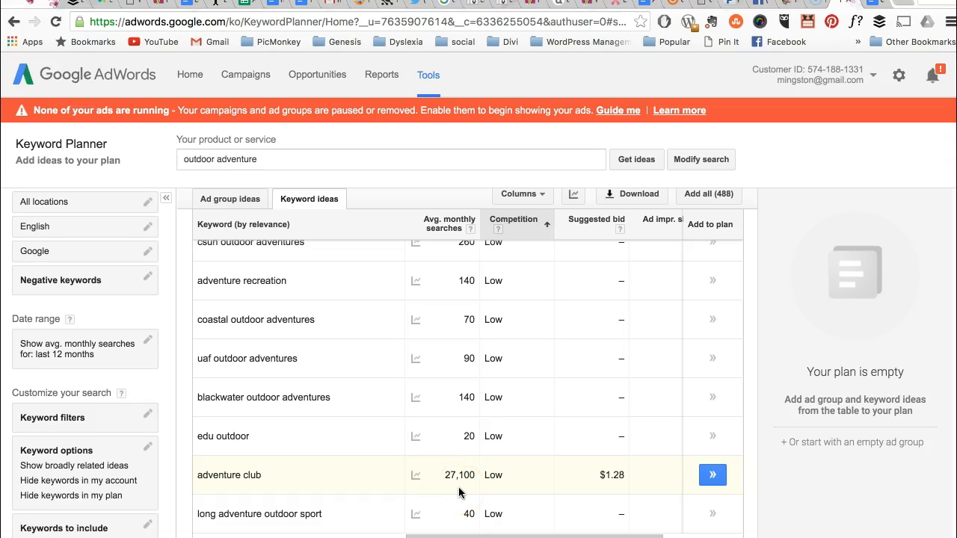
left_click(509, 486)
left_click(371, 492)
scroll(371, 493, "down", 2)
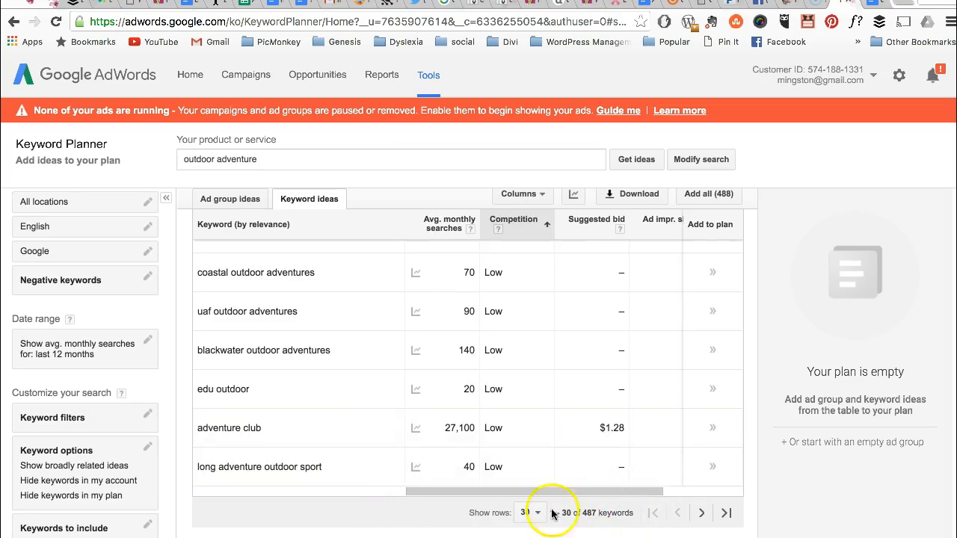
- Show the ad group ideas again and compare the search volume and competition of the suggested groups
scroll(357, 468, "up", 3)
scroll(358, 467, "up", 10)
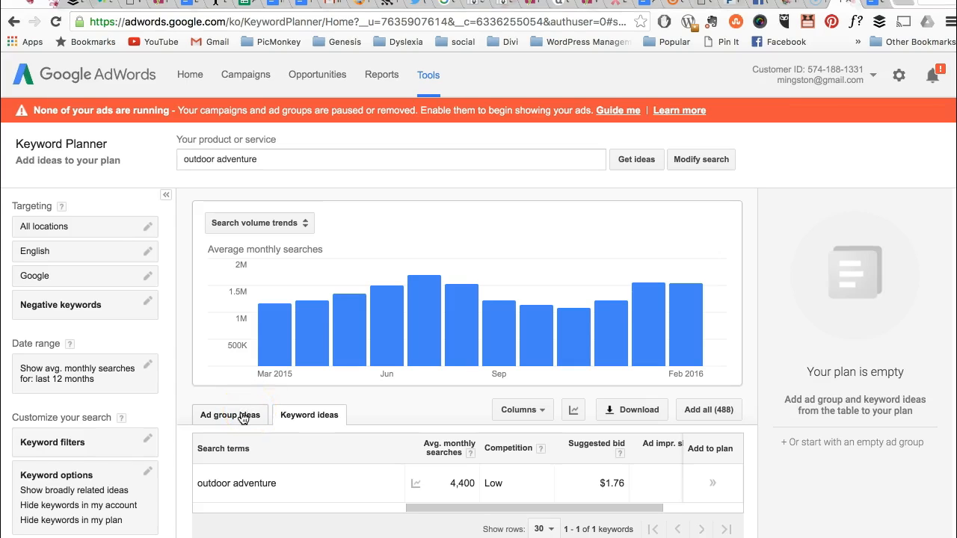
left_click(241, 418)
scroll(359, 393, "down", 3)
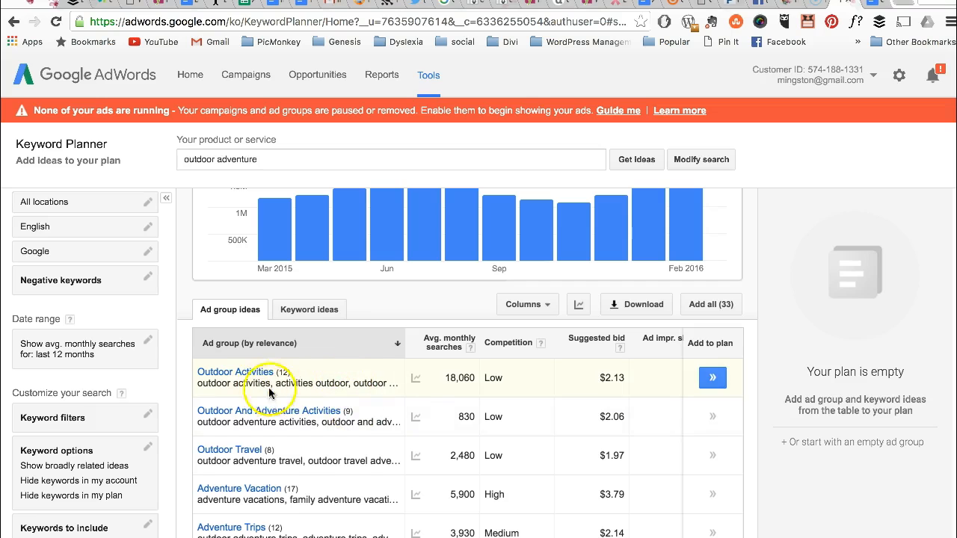
scroll(307, 482, "up", 1)
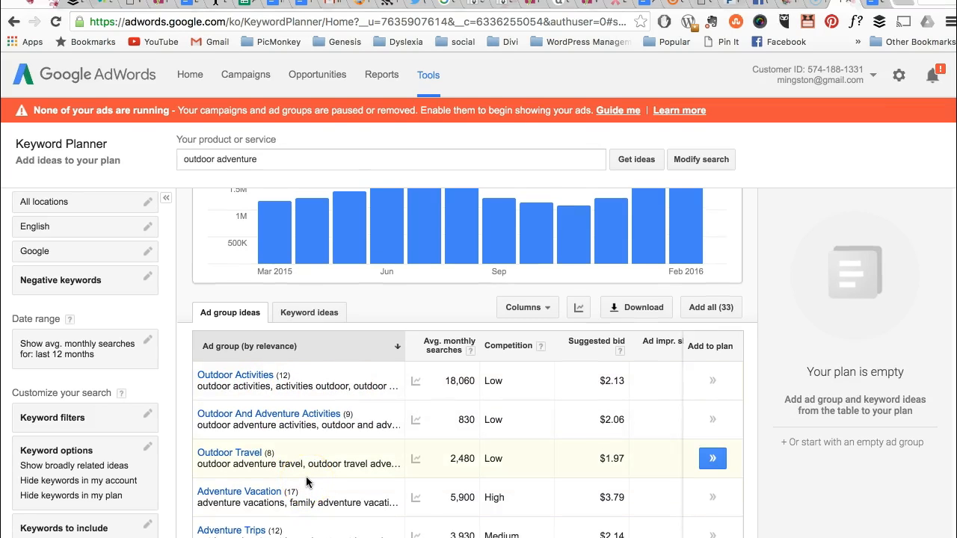
scroll(306, 476, "down", 1)
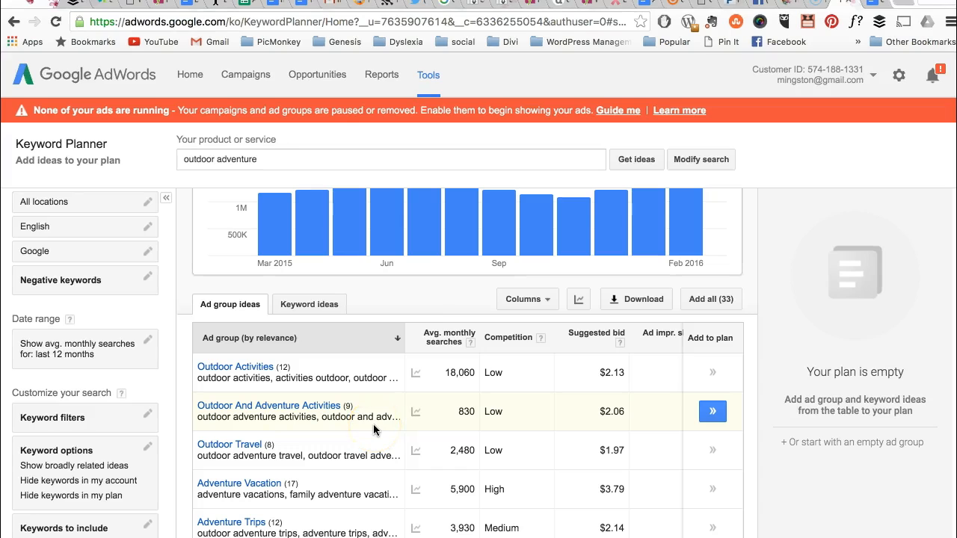
- Sort the ad group ideas by competition with the lowest first and look over the low-competition groups
left_click(508, 342)
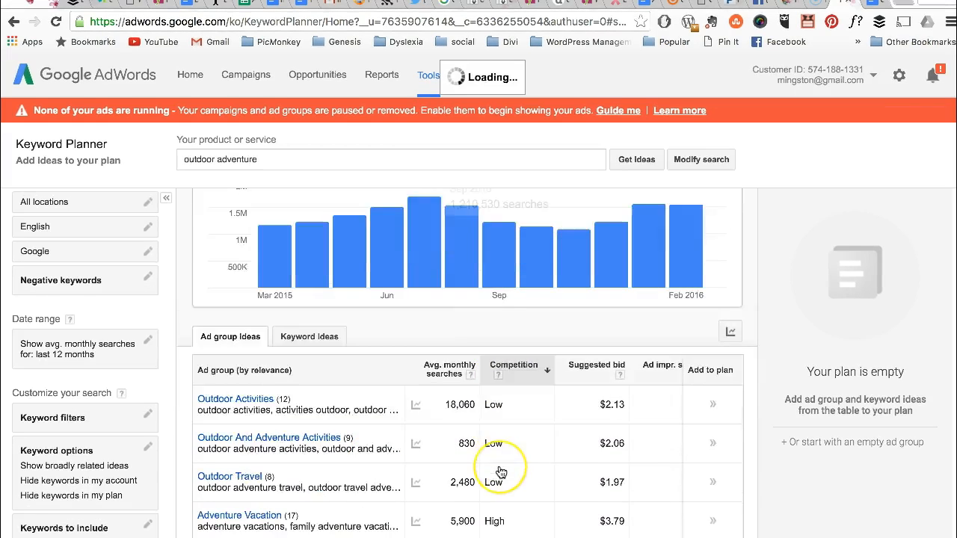
scroll(438, 441, "down", 3)
left_click(515, 287)
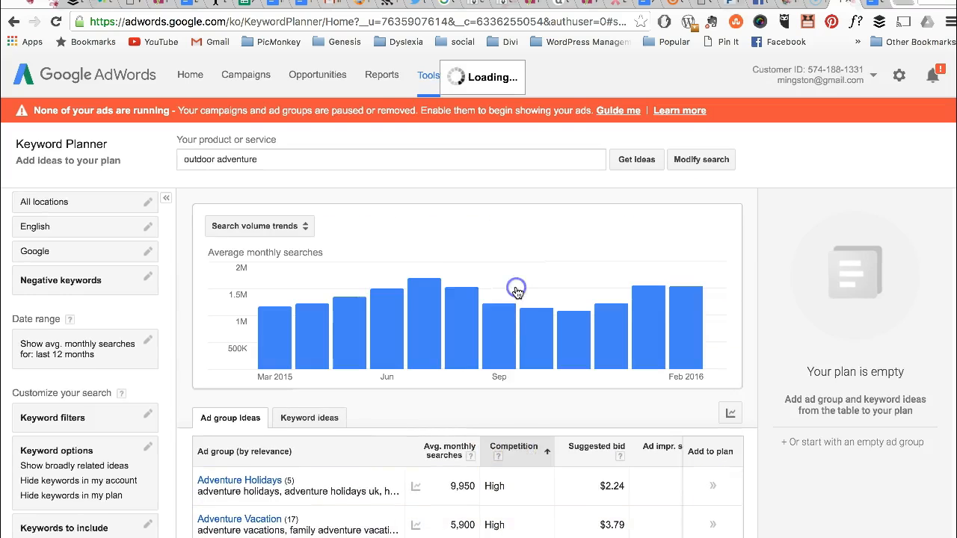
scroll(486, 509, "down", 3)
scroll(499, 474, "down", 5)
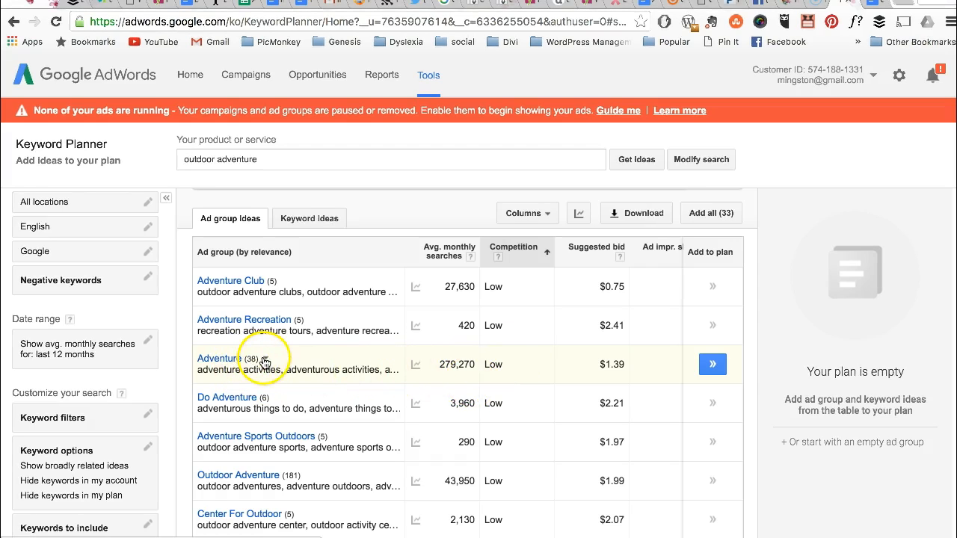
- Add the Adventure ad group from the low-competition ideas to the plan
left_click(264, 359)
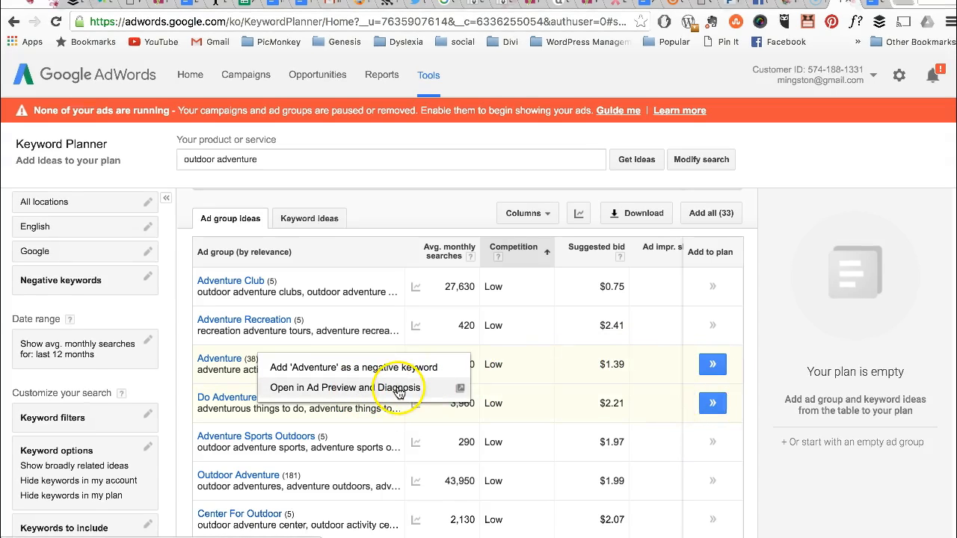
left_click(380, 348)
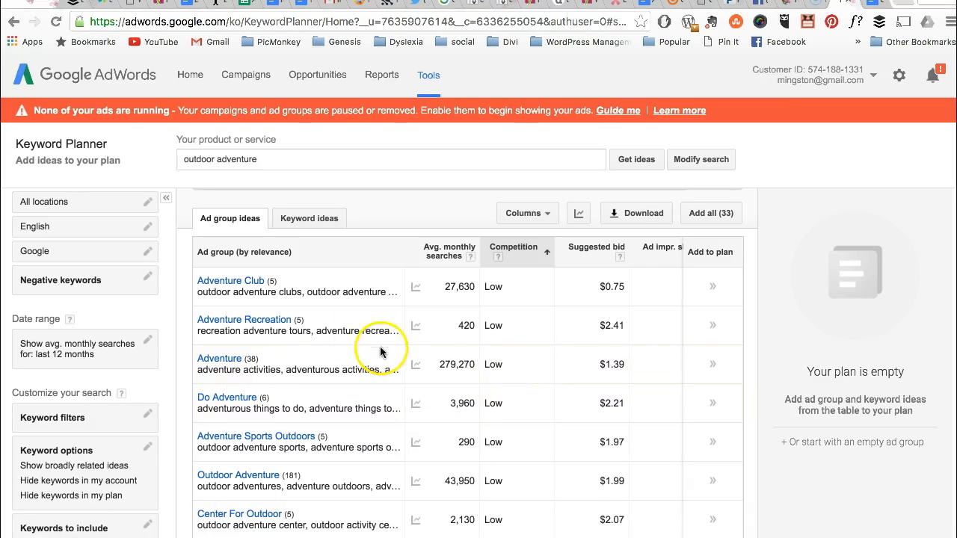
left_click(713, 365)
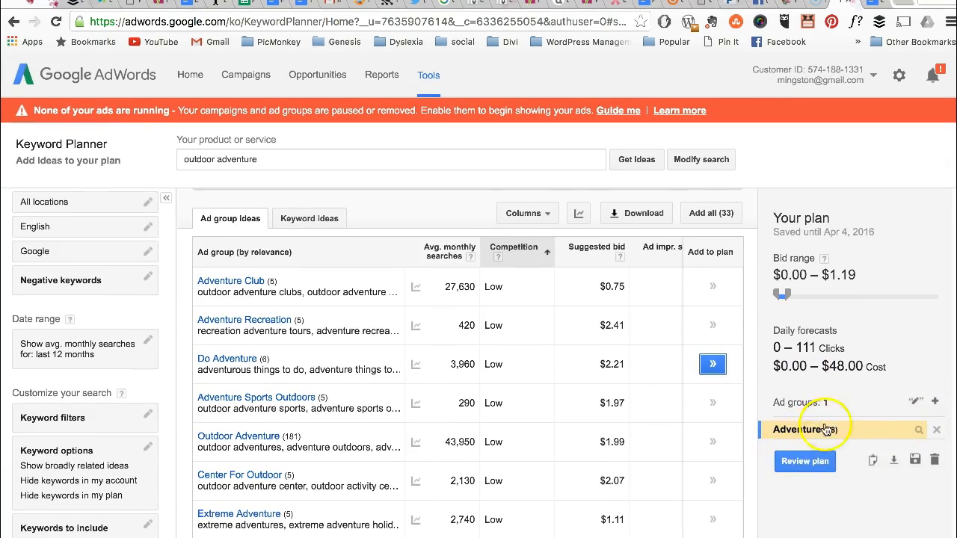
- Copy the plan's keywords to the clipboard and look through the list from its end back to the start
left_click(873, 461)
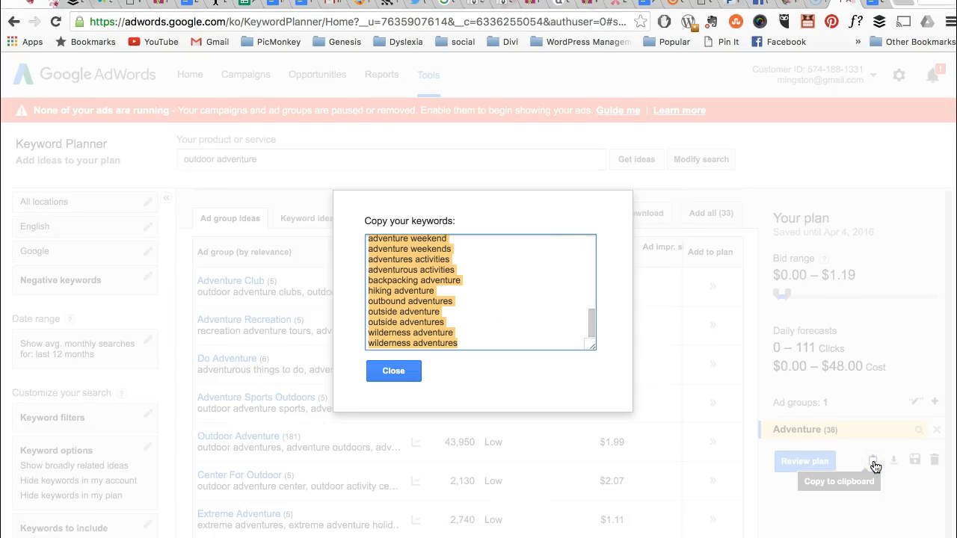
scroll(446, 294, "up", 5)
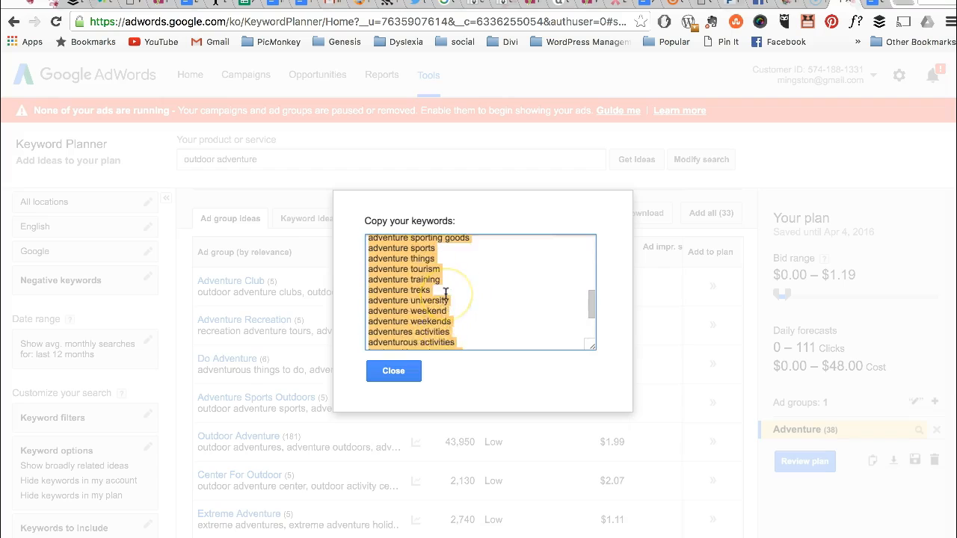
scroll(447, 294, "up", 5)
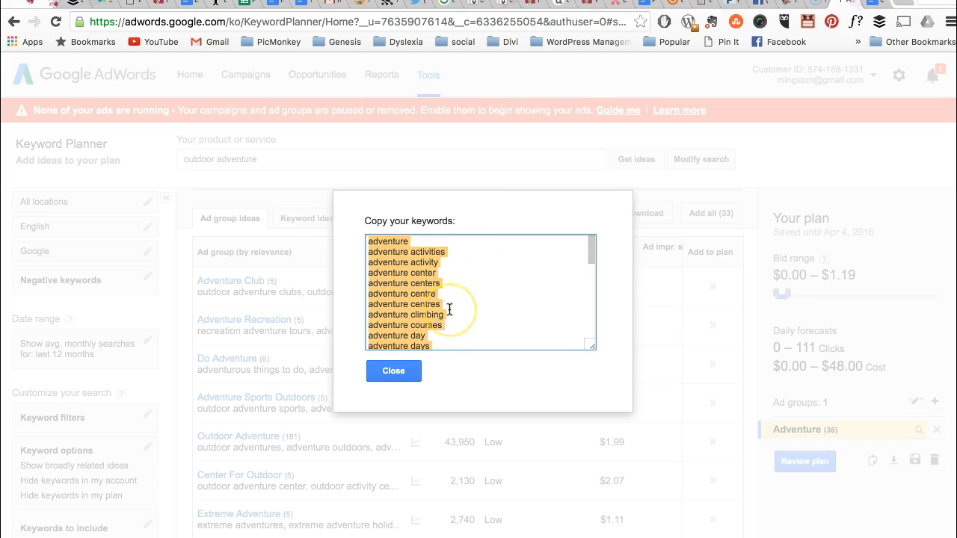
- Switch to the Google Docs document and paste the copied keywords below the line about how competitive the long tail phrases are
left_click(878, 6)
scroll(456, 397, "down", 10)
scroll(456, 397, "up", 5)
left_click(242, 406)
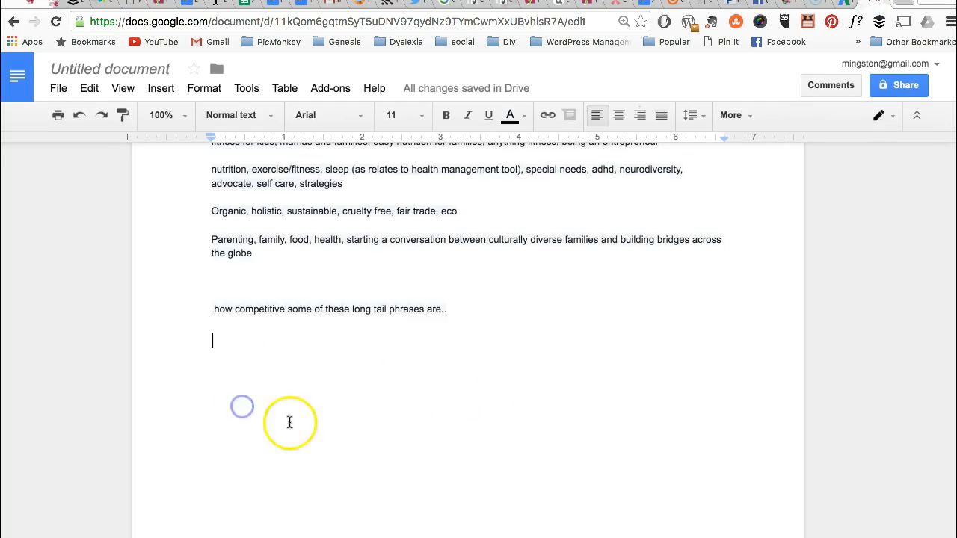
key("super+v")
scroll(268, 443, "up", 15)
scroll(268, 443, "down", 2)
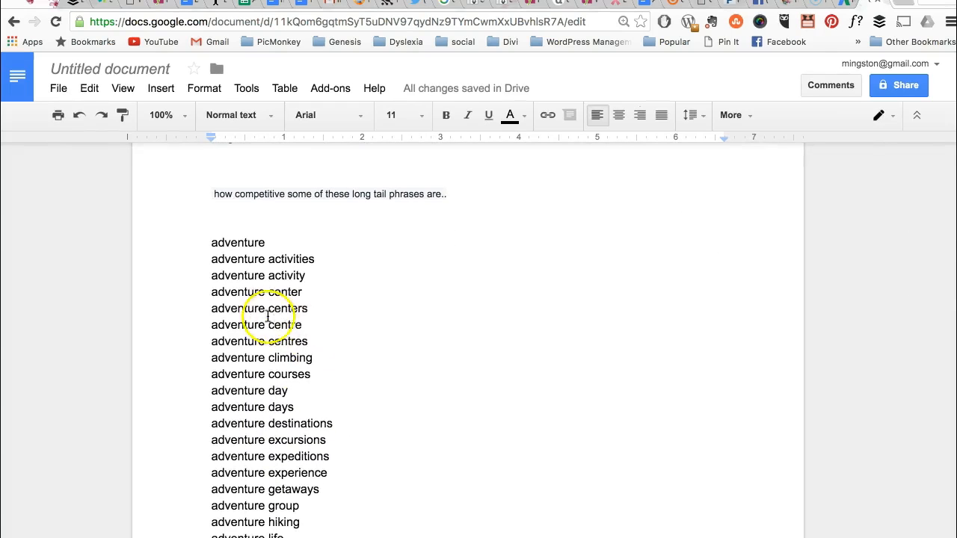
- Delete the four lines from "adventure center" to "adventure centres" and the leftover empty line from the pasted keyword list
left_click_drag(311, 343, 214, 297)
key("BackSpace")
key("BackSpace")
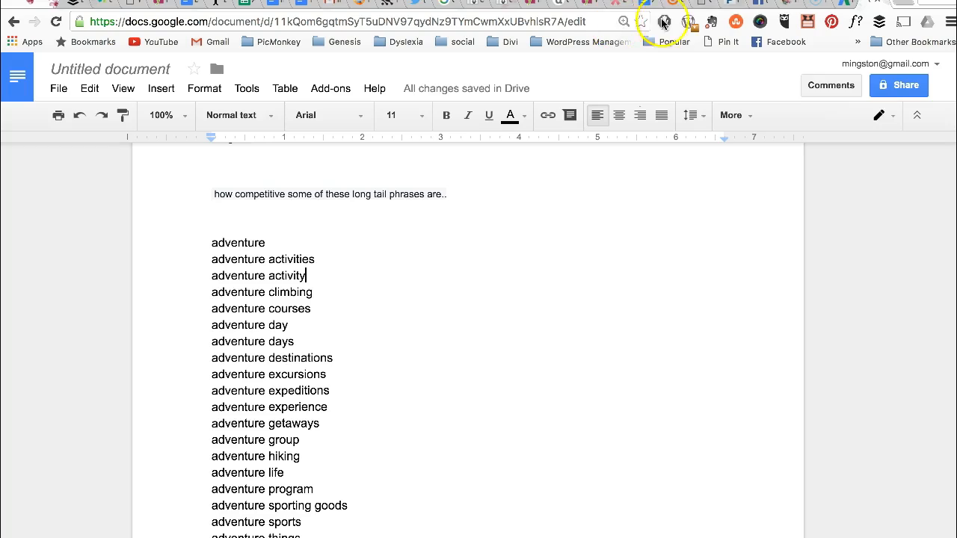
- Switch to the Yoast article on long tail keywords and view its illustration of competition against keyword specificity
left_click(588, 9)
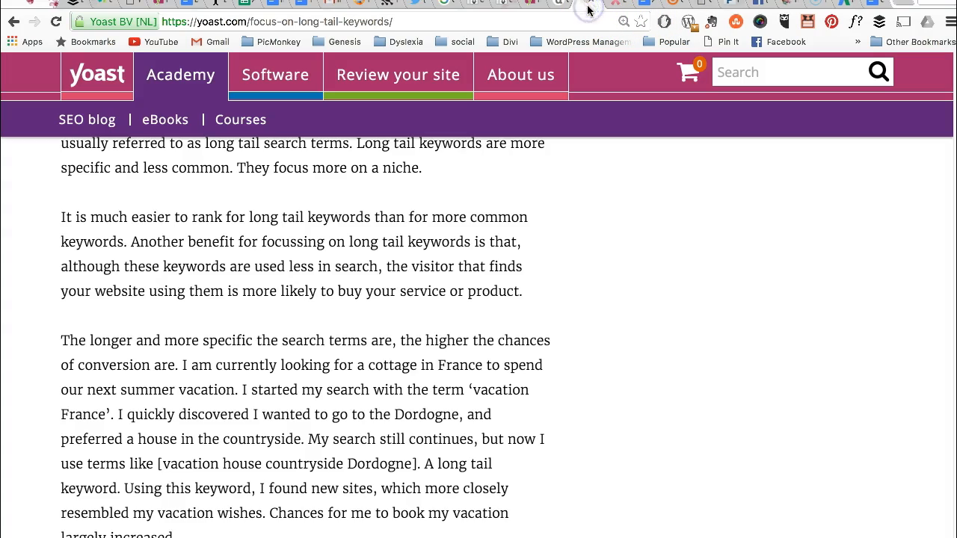
key("super+equal")
key("super+equal")
scroll(432, 298, "up", 10)
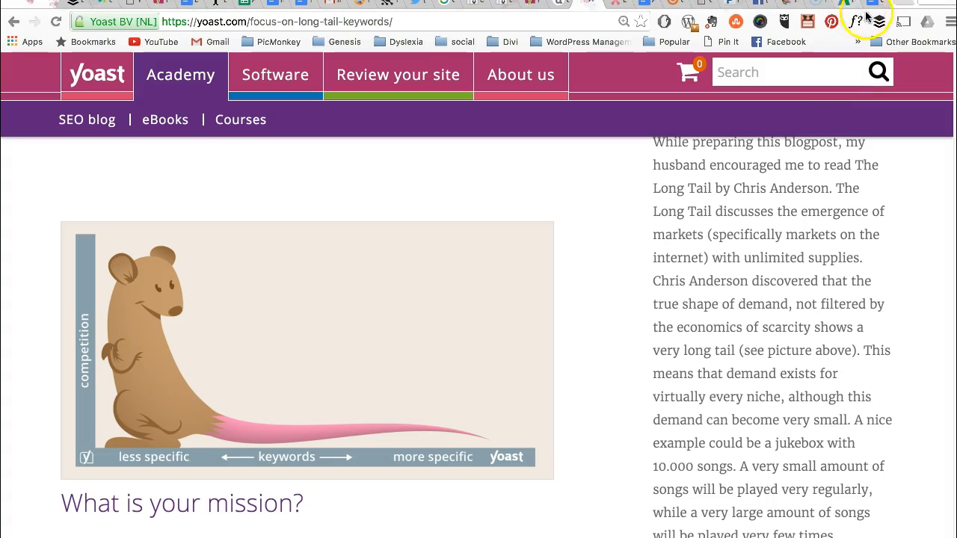
- Search Google for "outdoor adventure" in a new browser tab
left_click(900, 8)
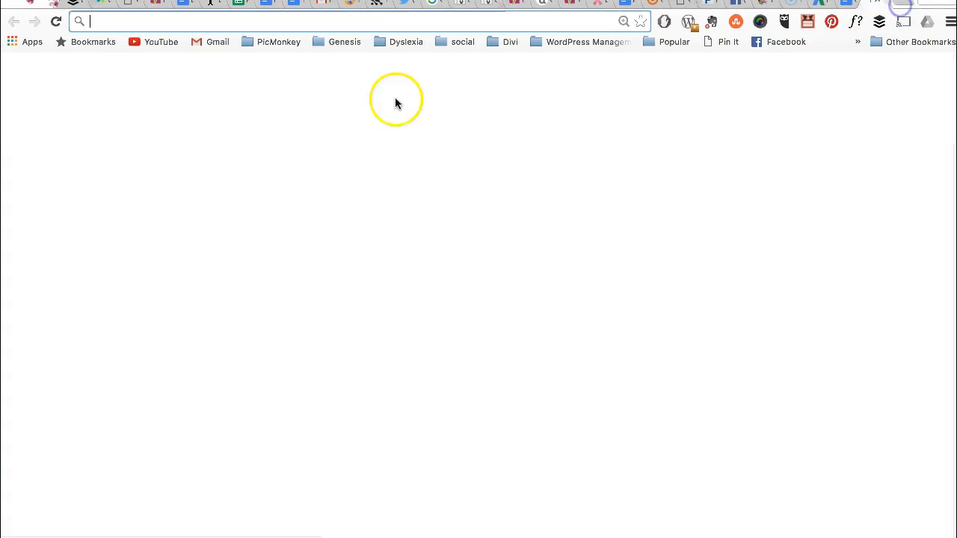
type("ourdo")
key("BackSpace")
key("BackSpace")
key("BackSpace")
type("tdoor ")
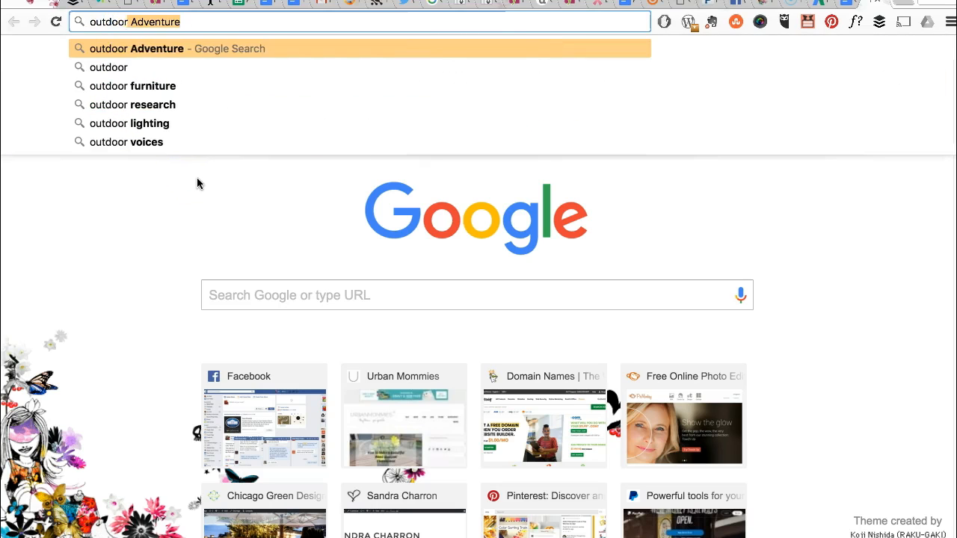
type("adventru")
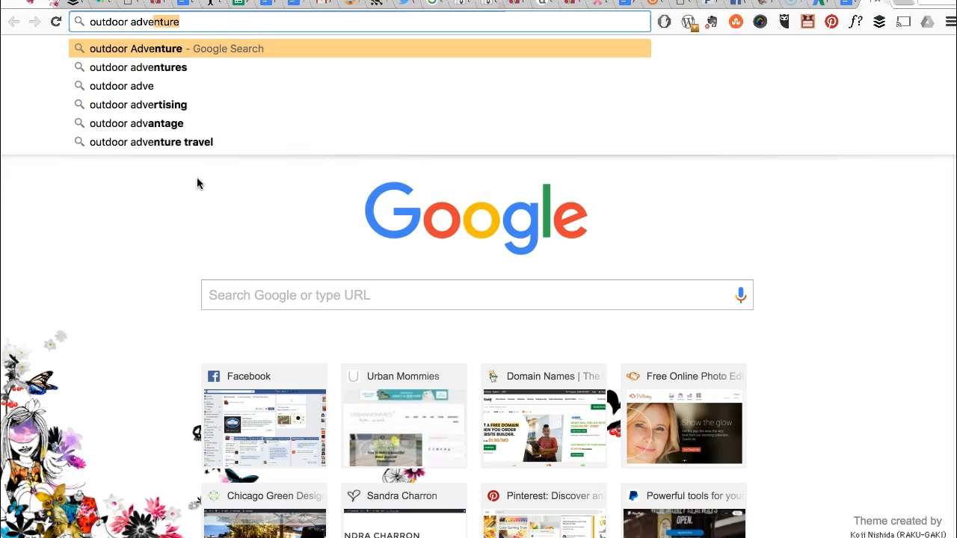
key("BackSpace")
key("BackSpace")
type("ure")
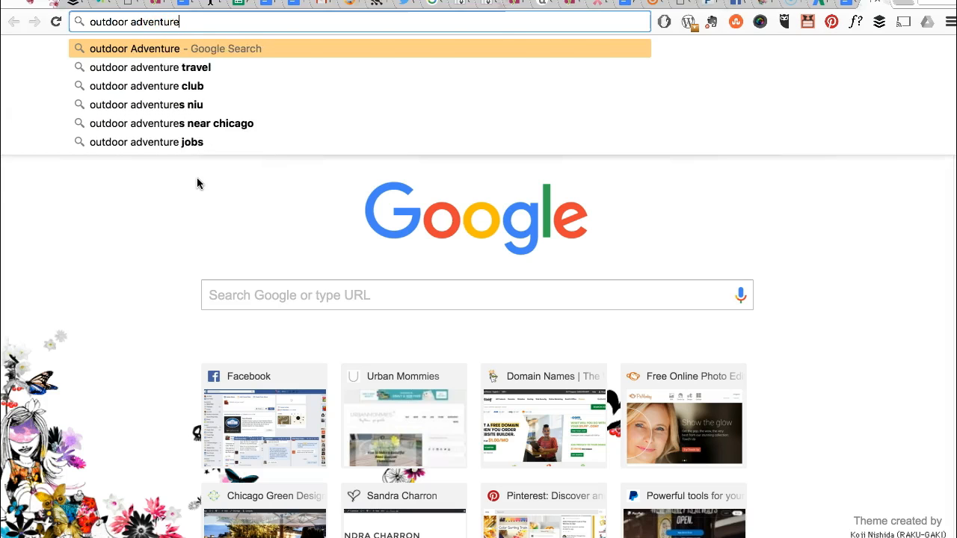
key("Return")
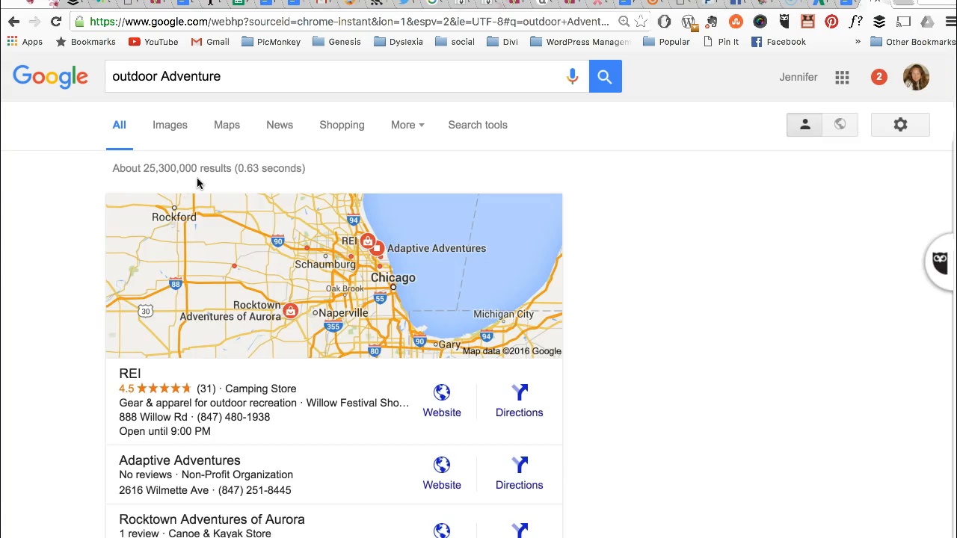
- Examine the first page of results for "outdoor adventure", including the local listings, the ranking websites and the related searches
scroll(668, 337, "down", 6)
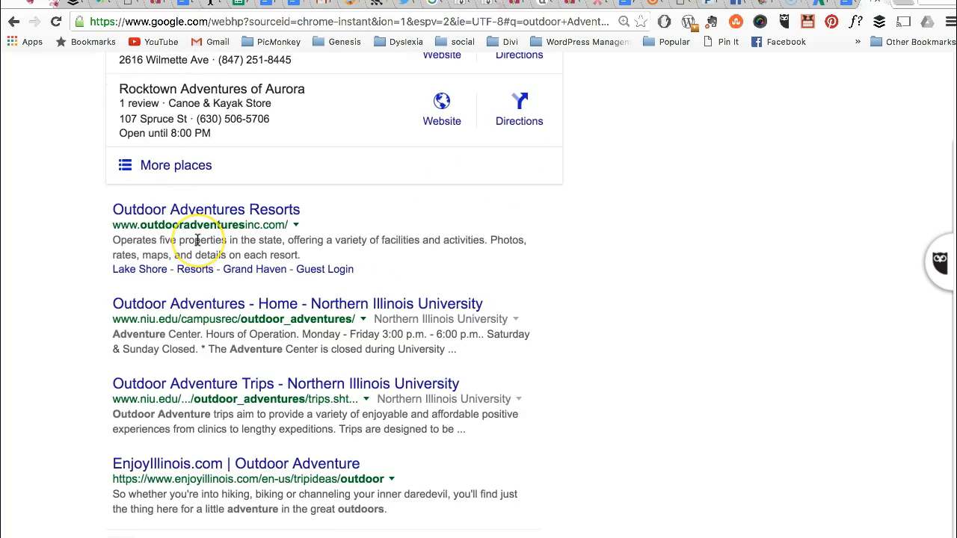
scroll(277, 156, "up", 6)
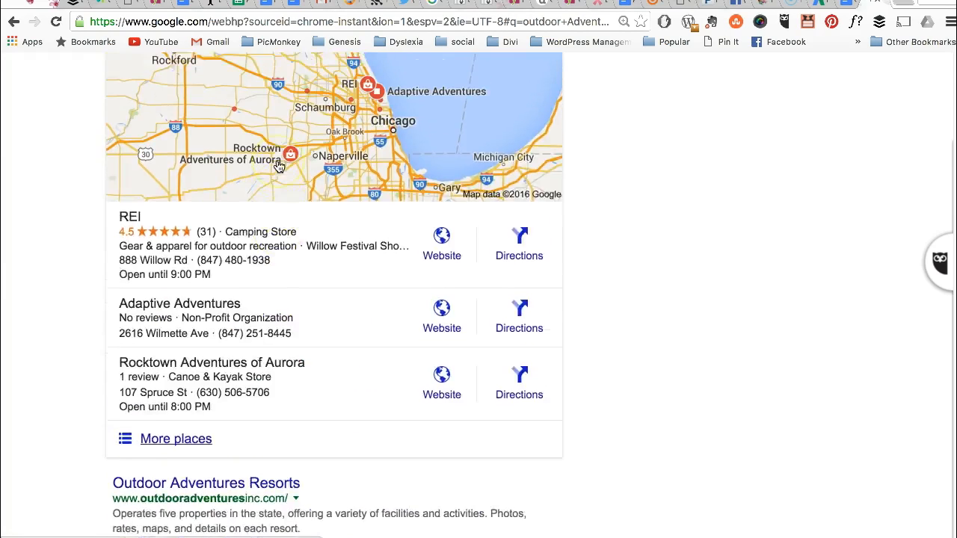
scroll(118, 415, "down", 8)
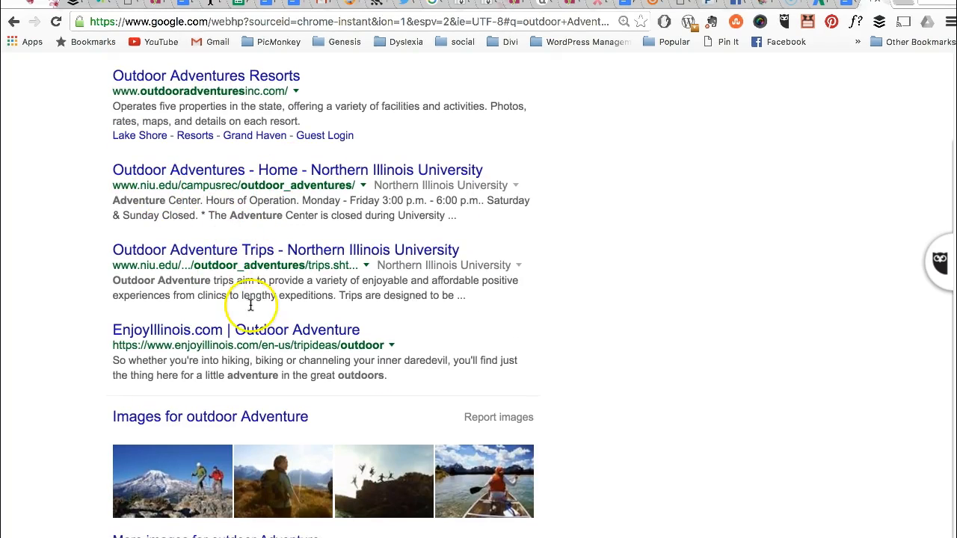
scroll(290, 340, "down", 5)
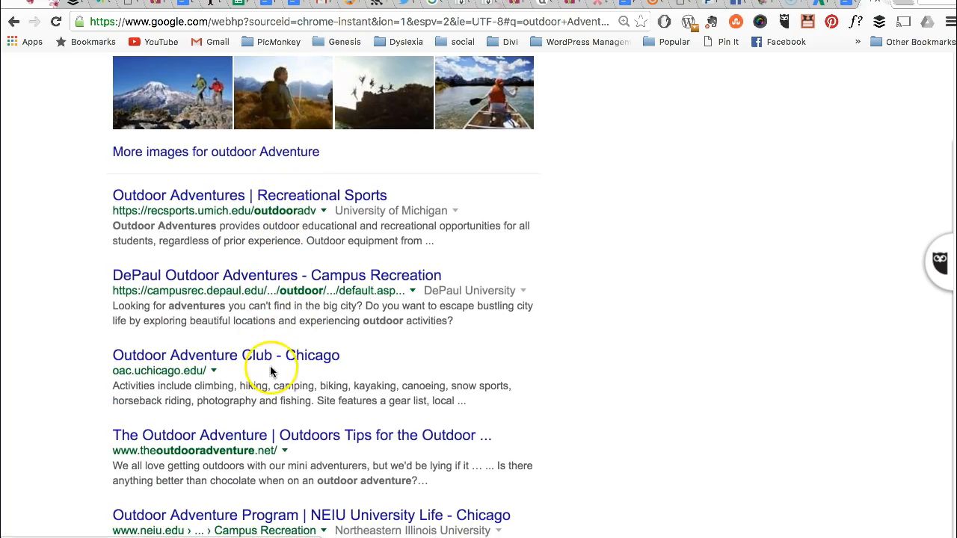
scroll(271, 366, "down", 2)
scroll(271, 371, "down", 2)
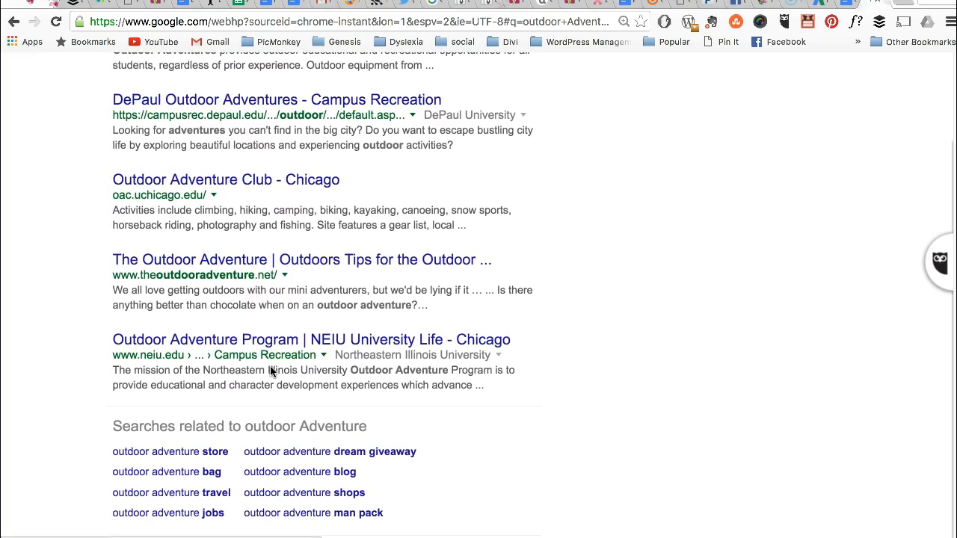
scroll(311, 380, "up", 10)
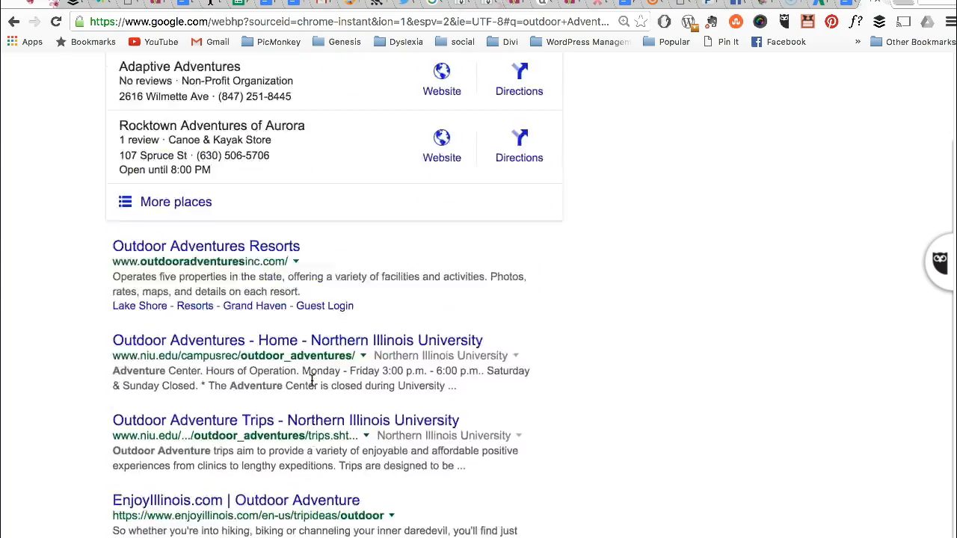
scroll(311, 380, "up", 1)
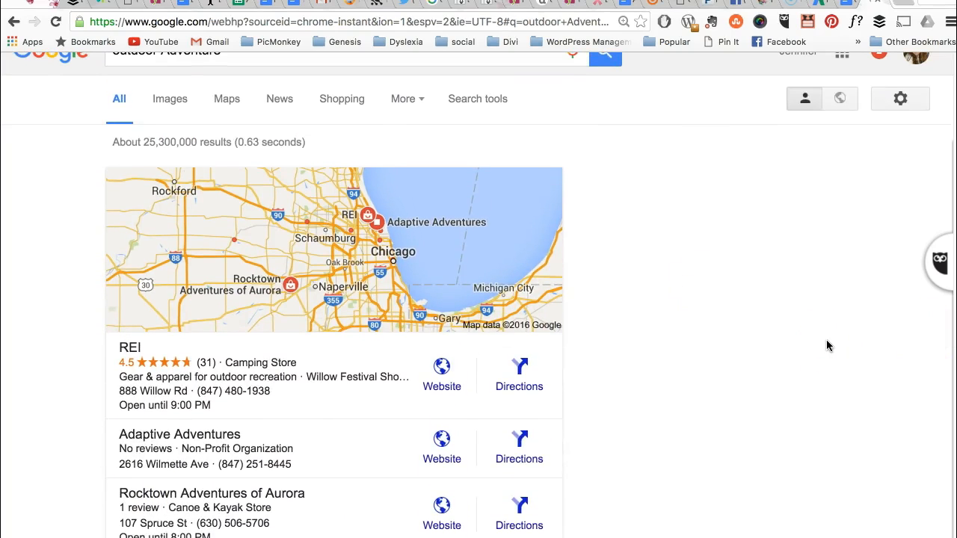
scroll(827, 345, "up", 1)
scroll(827, 345, "down", 10)
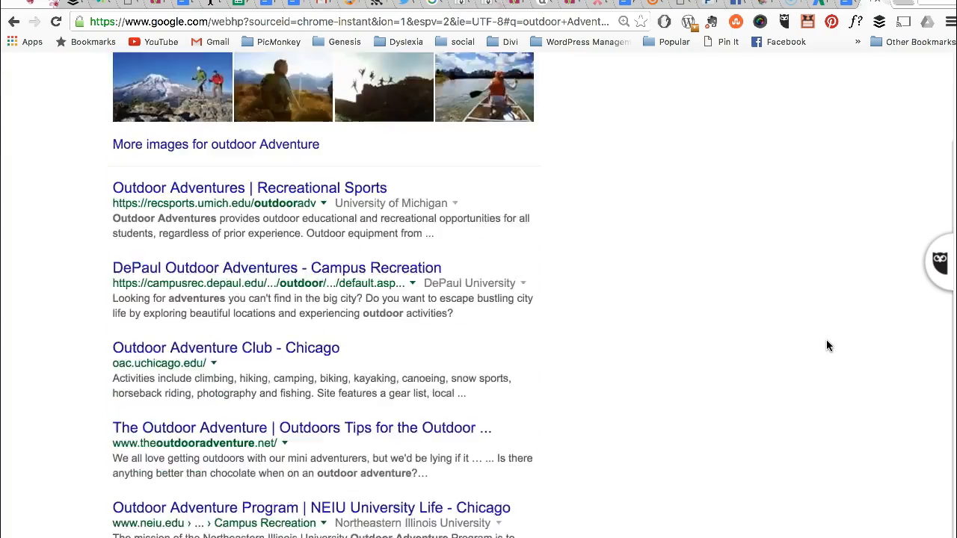
scroll(826, 345, "down", 5)
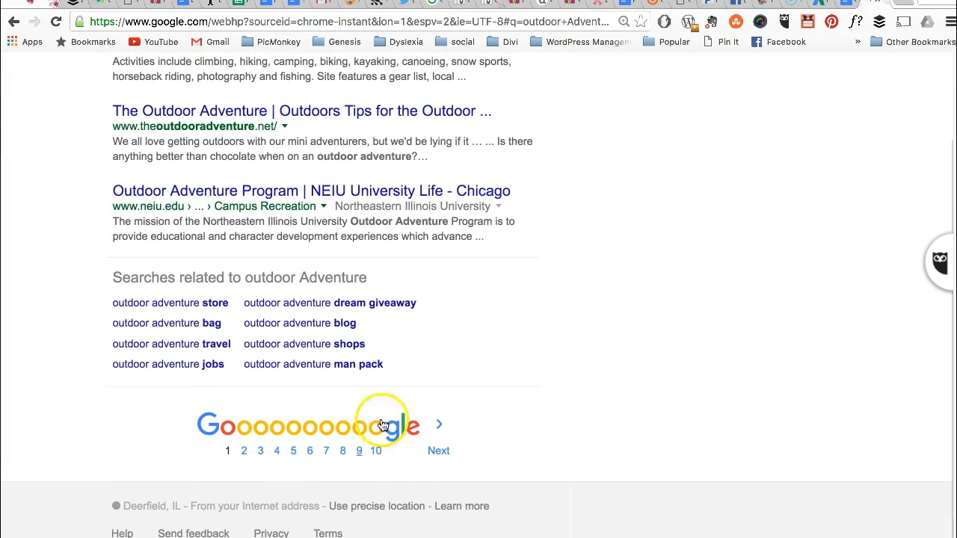
- Open page 4 of the Google results for "outdoor adventure" and look over the websites listed there
left_click(274, 453)
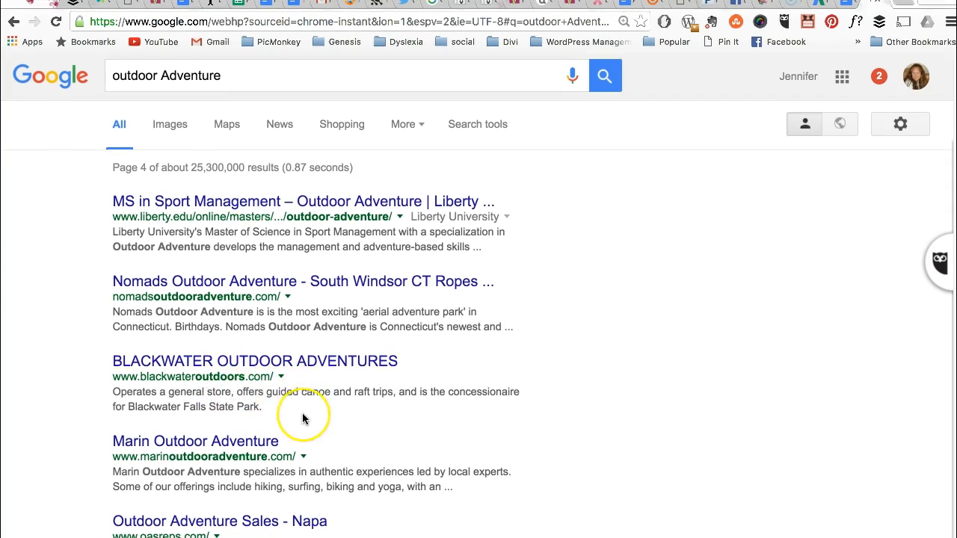
scroll(302, 413, "down", 2)
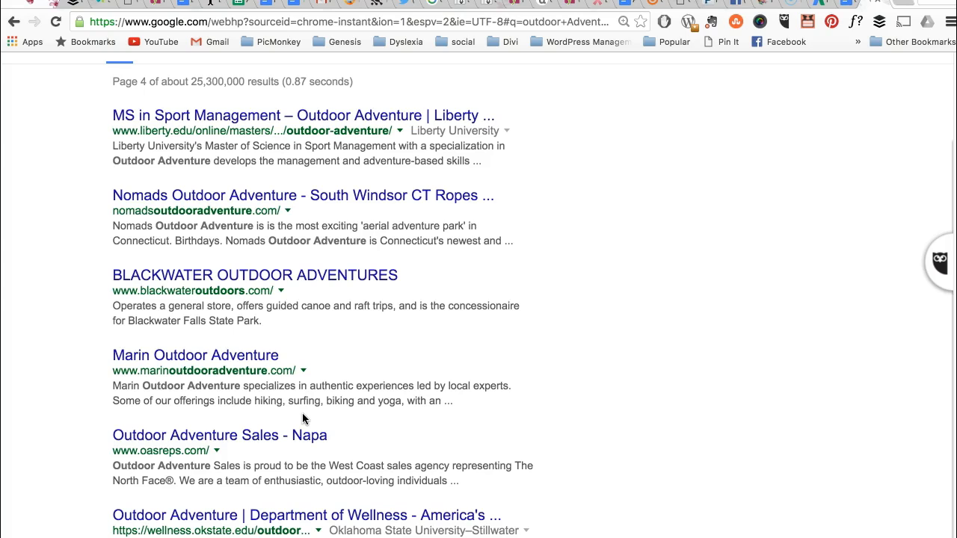
scroll(303, 419, "up", 3)
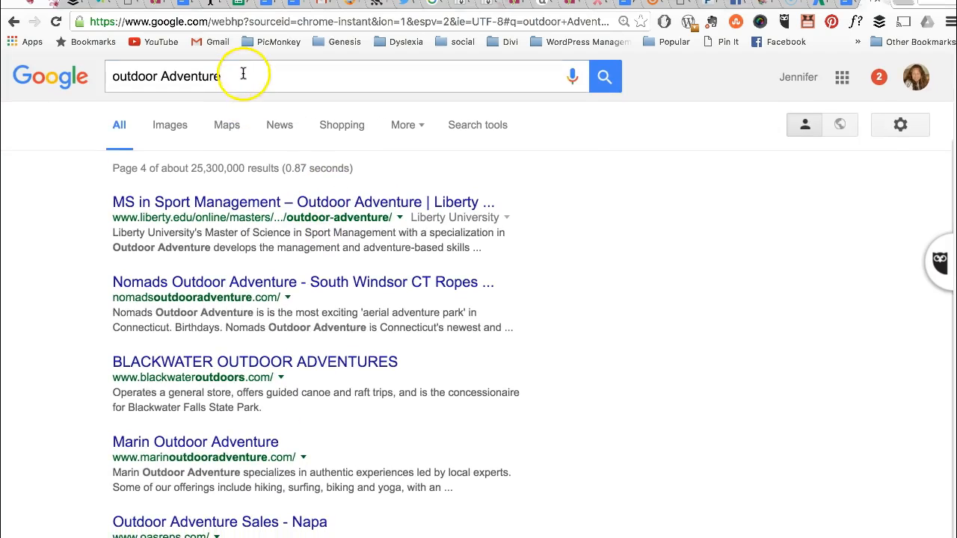
- Extend the Google search to "outdoor Adventure with my toddlers" and review the competing results
left_click(243, 73)
type("with my toddlers")
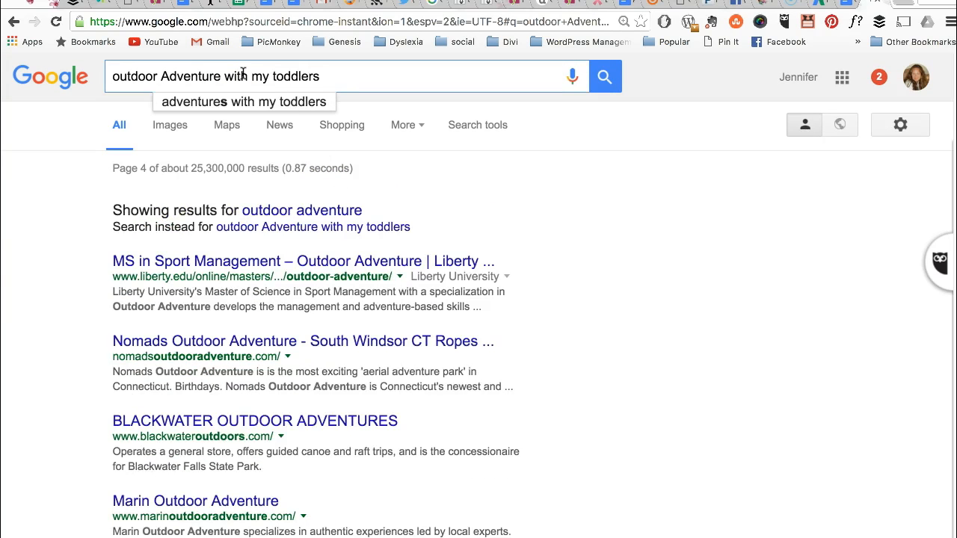
key("Return")
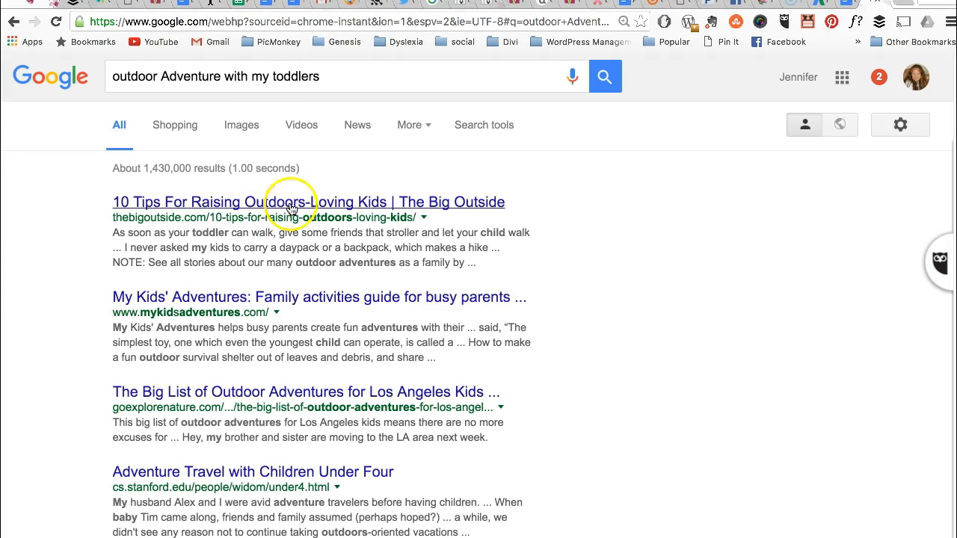
scroll(412, 258, "down", 3)
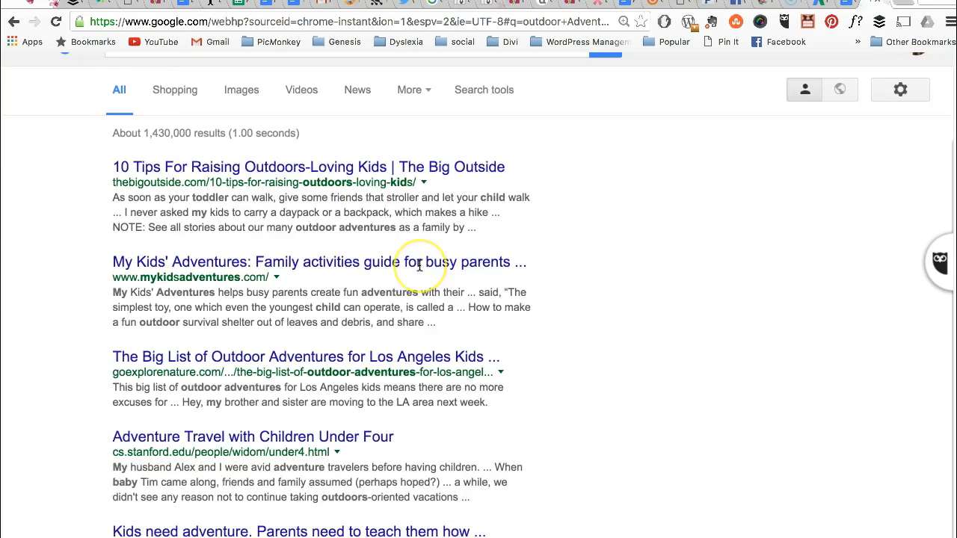
scroll(382, 355, "down", 4)
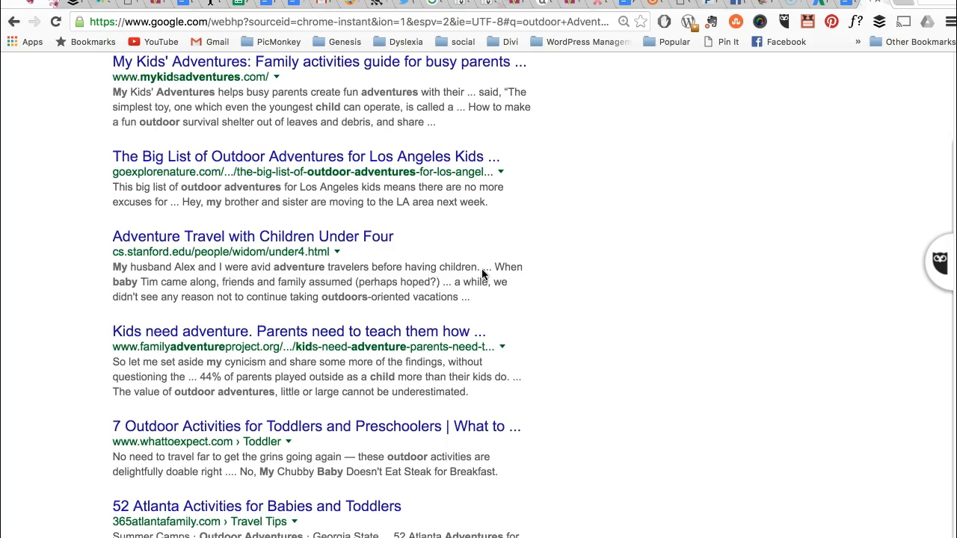
scroll(482, 271, "up", 3)
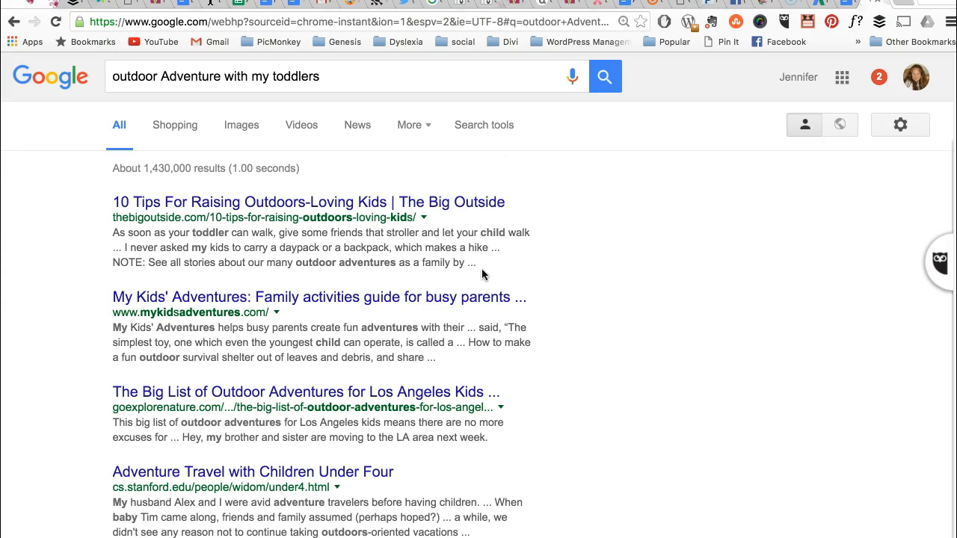
- Switch to the keyword document and read through the pasted adventure keywords down to "wilderness adventures"
left_click(820, 3)
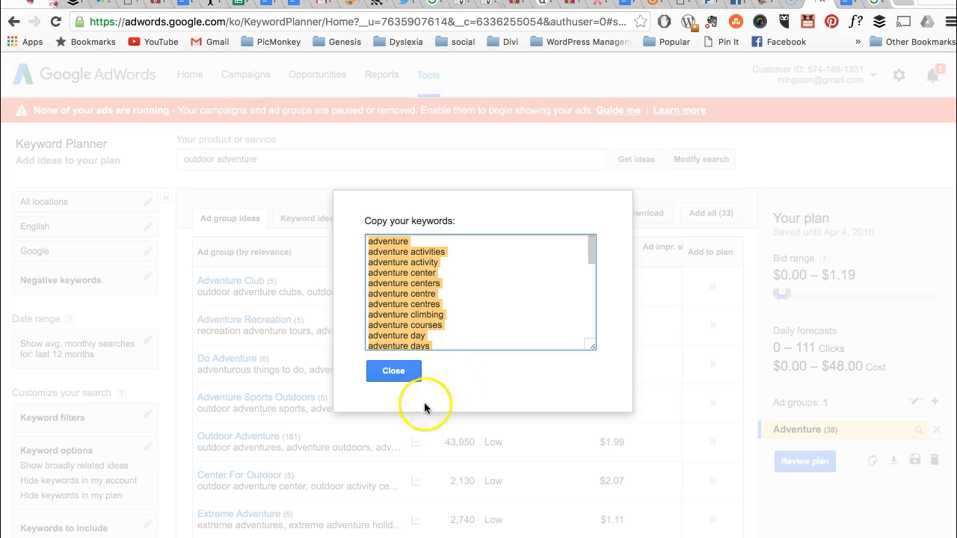
left_click(847, 6)
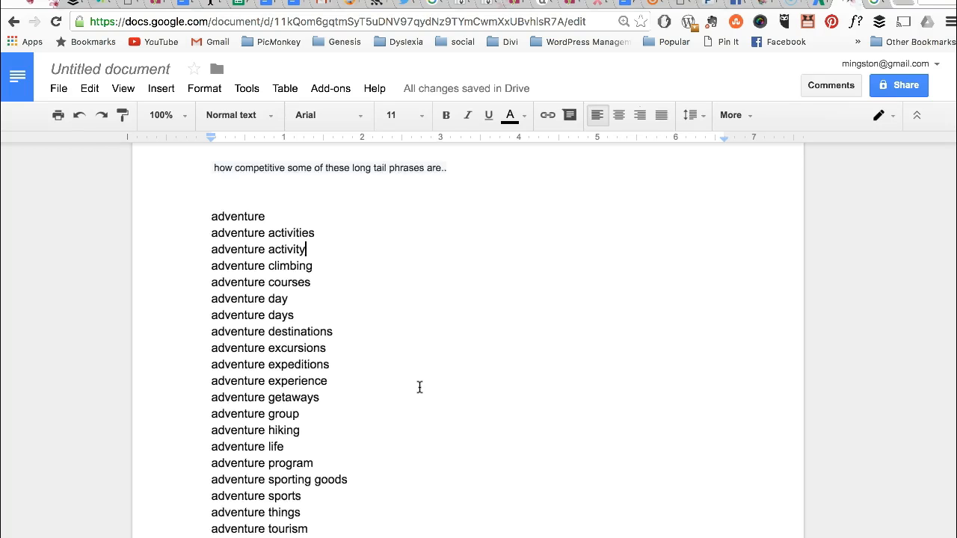
scroll(419, 386, "down", 2)
scroll(420, 386, "up", 3)
scroll(420, 387, "down", 10)
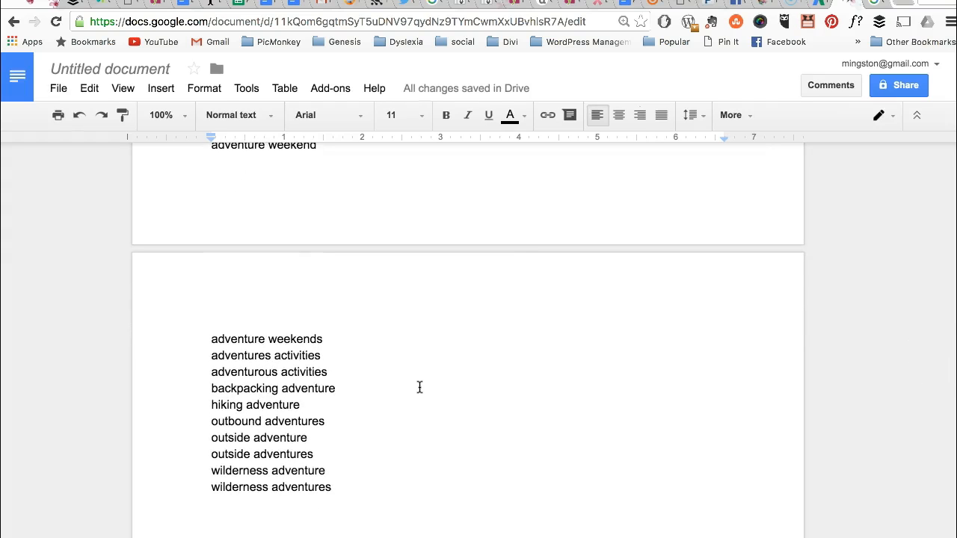
scroll(420, 386, "down", 3)
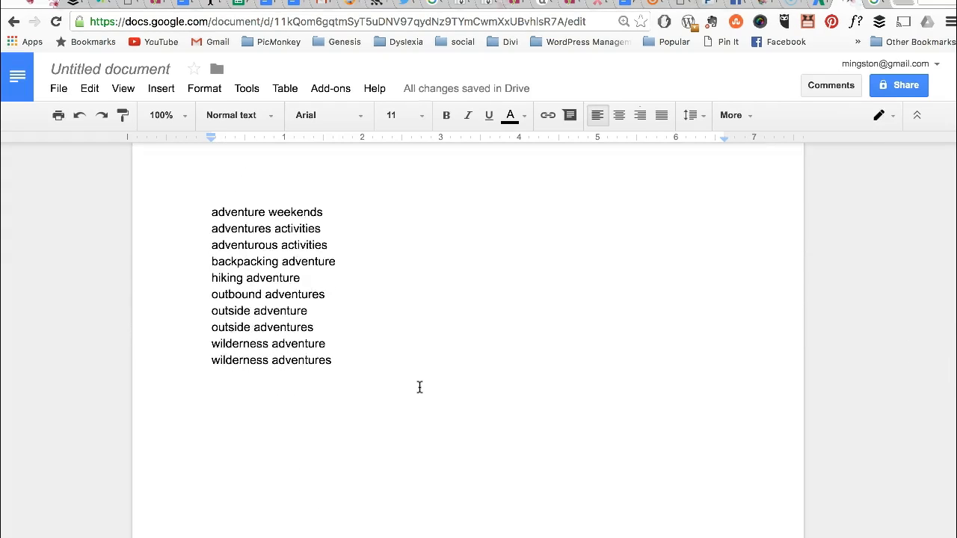
scroll(420, 387, "up", 1)
left_click(311, 371)
left_click(444, 388)
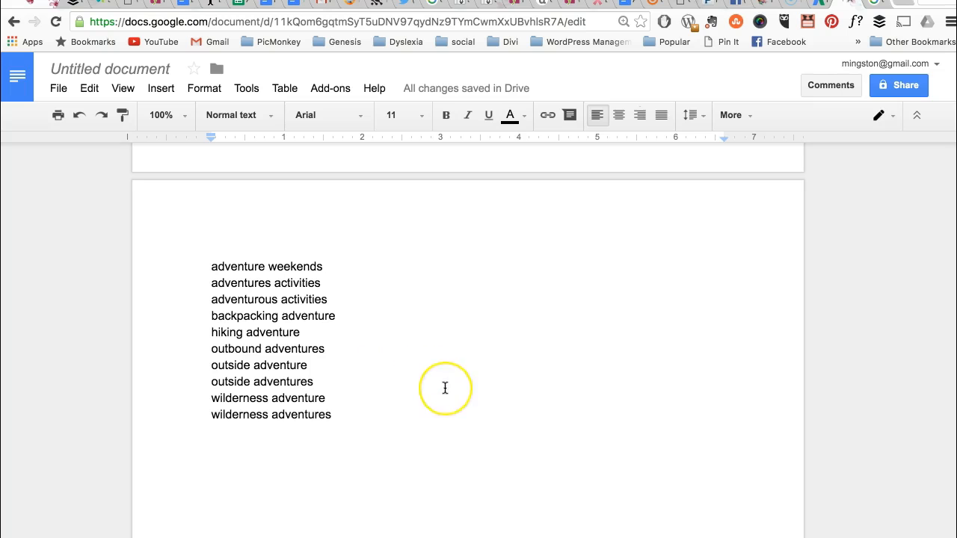
scroll(445, 388, "down", 5)
scroll(444, 388, "up", 5)
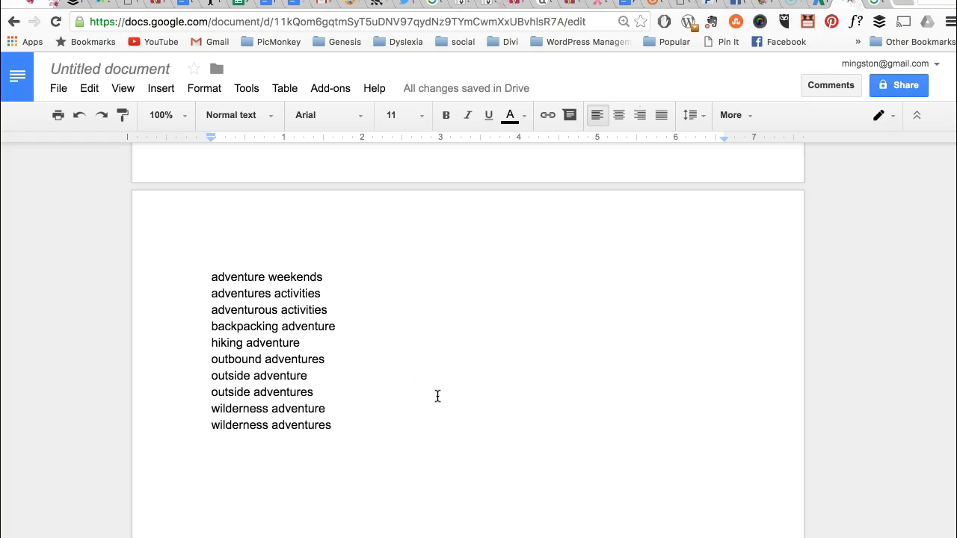
- Return to the mentor group's topic list at the start of the document and read its keyword topics
scroll(438, 396, "up", 5)
scroll(437, 396, "up", 1)
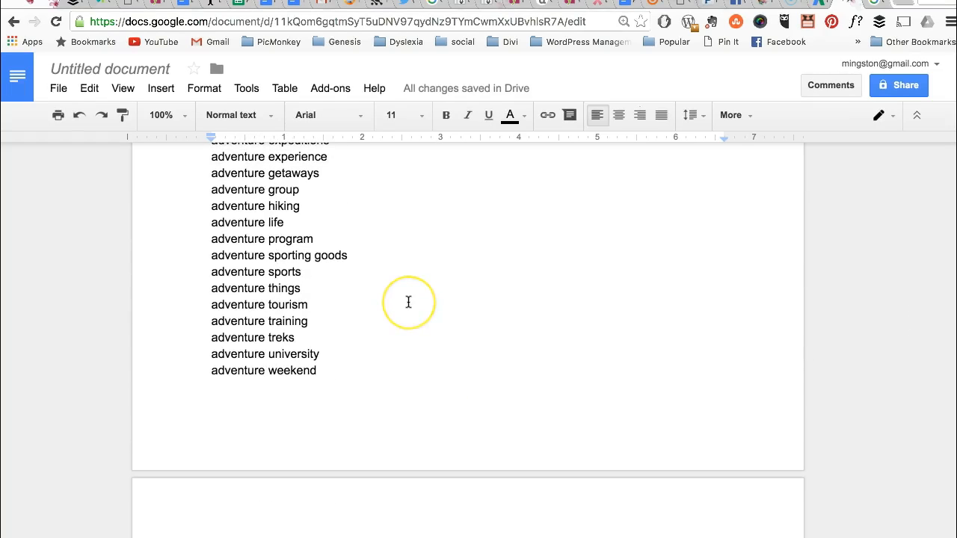
scroll(408, 302, "up", 6)
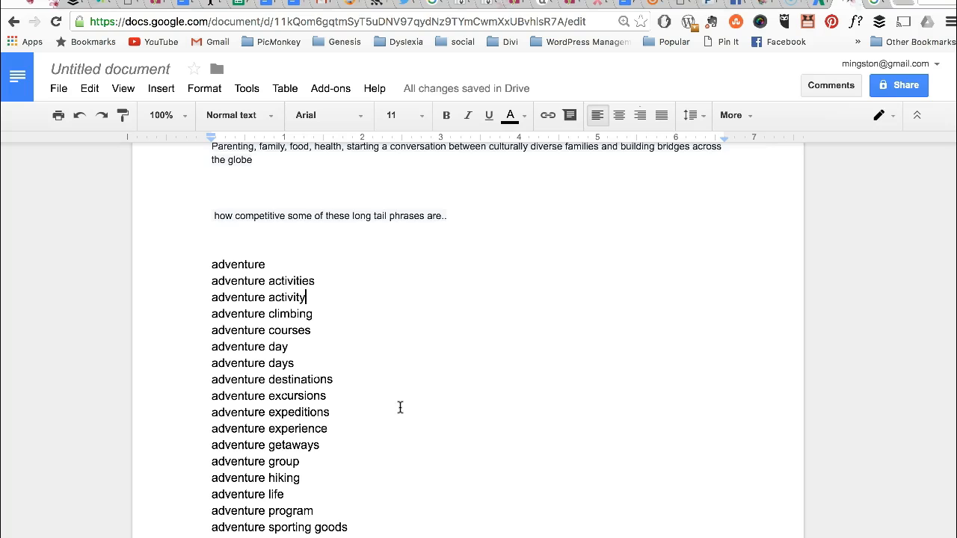
scroll(400, 408, "up", 3)
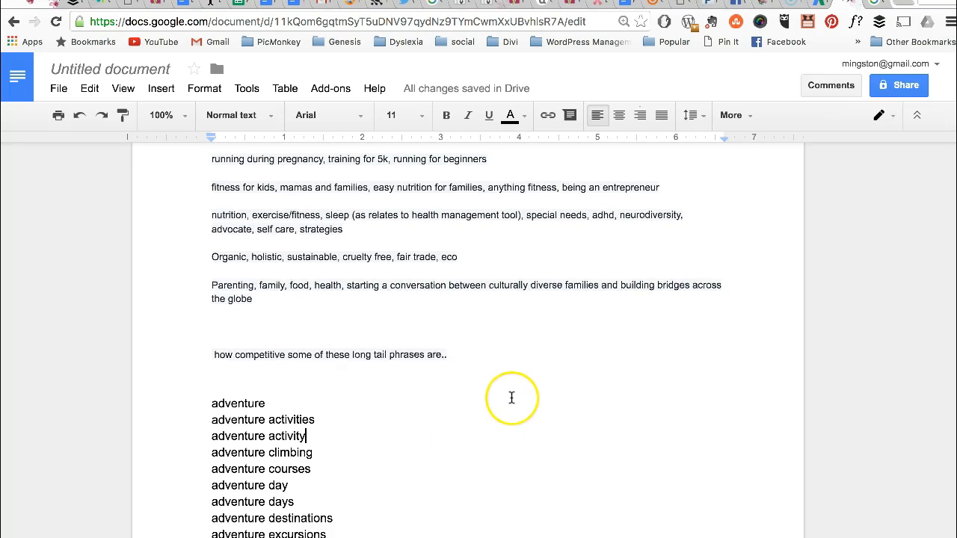
scroll(512, 397, "up", 1)
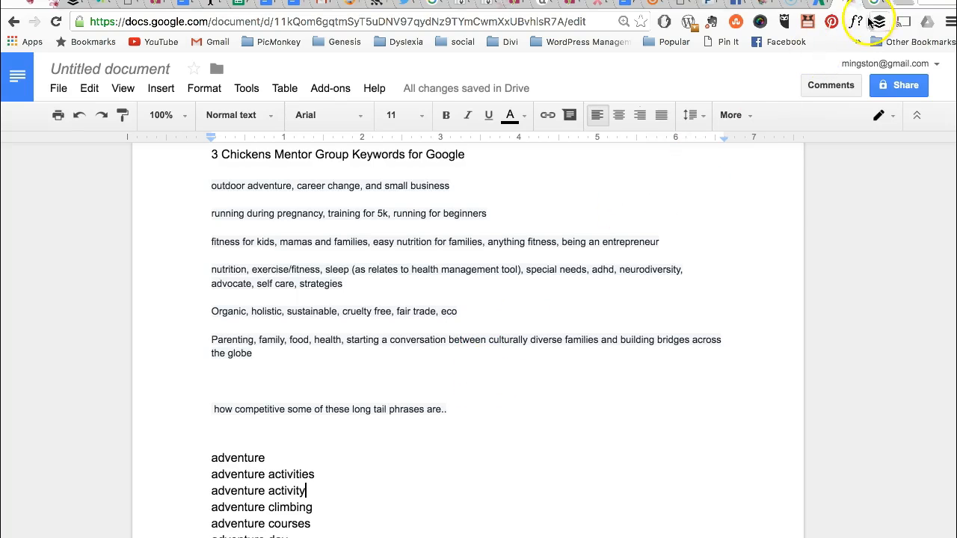
- Switch to the Keyword Planner, dismiss the copied keywords dialog and get ideas for "running during pregnancy"
left_click(821, 6)
left_click(397, 370)
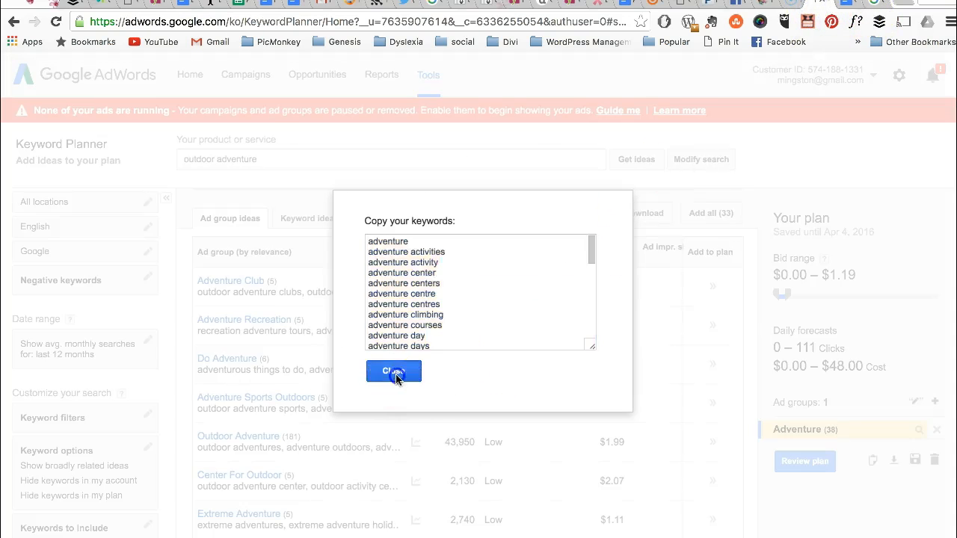
type("runnun")
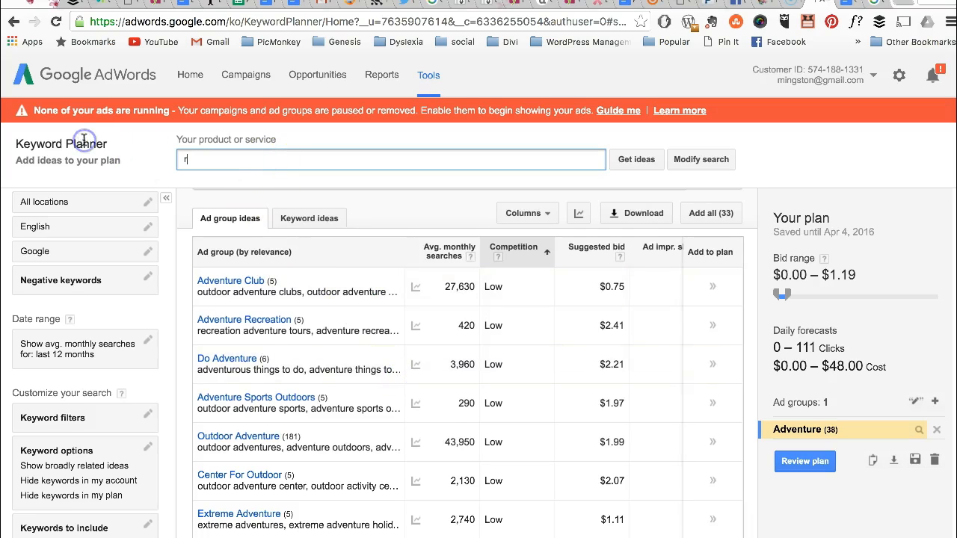
key("BackSpace")
key("BackSpace")
type("ing")
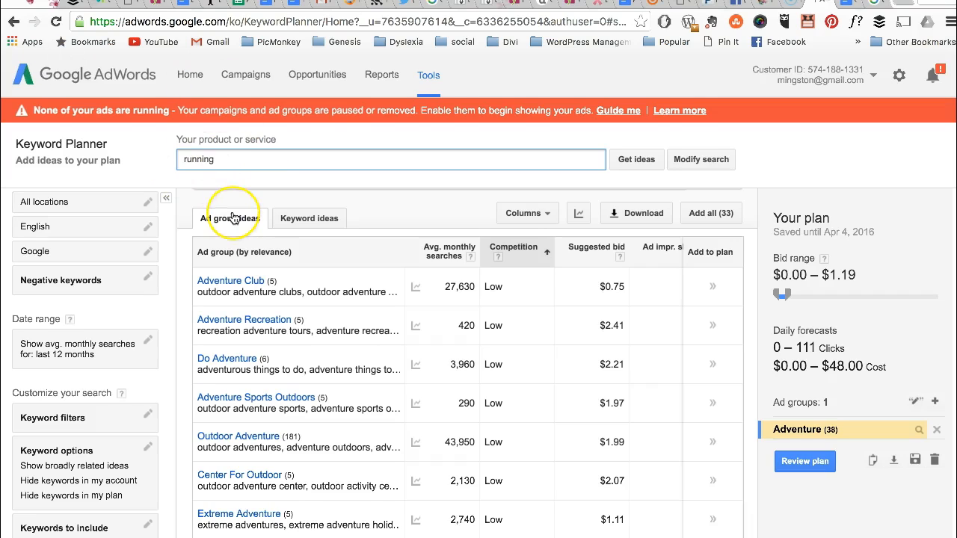
type(" dur")
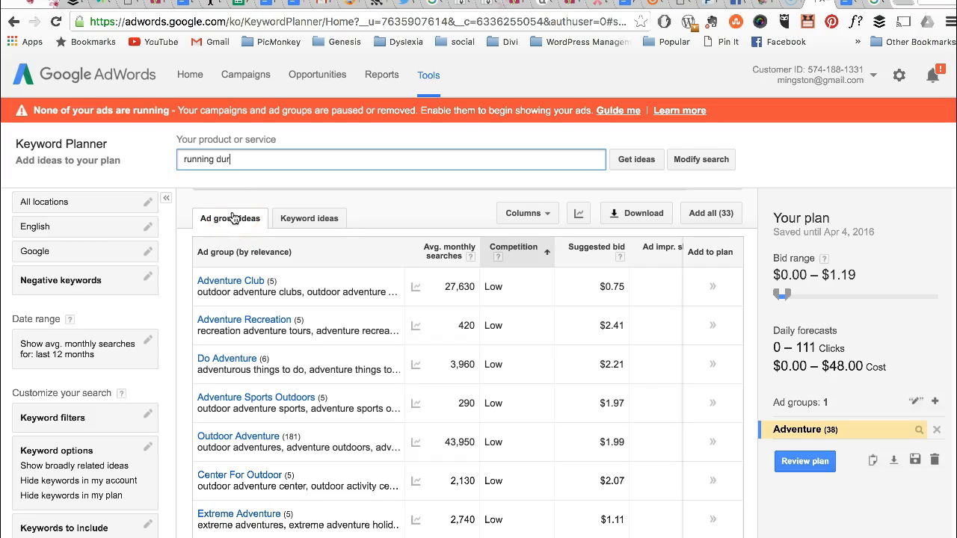
type("ing pregnancy")
left_click(649, 163)
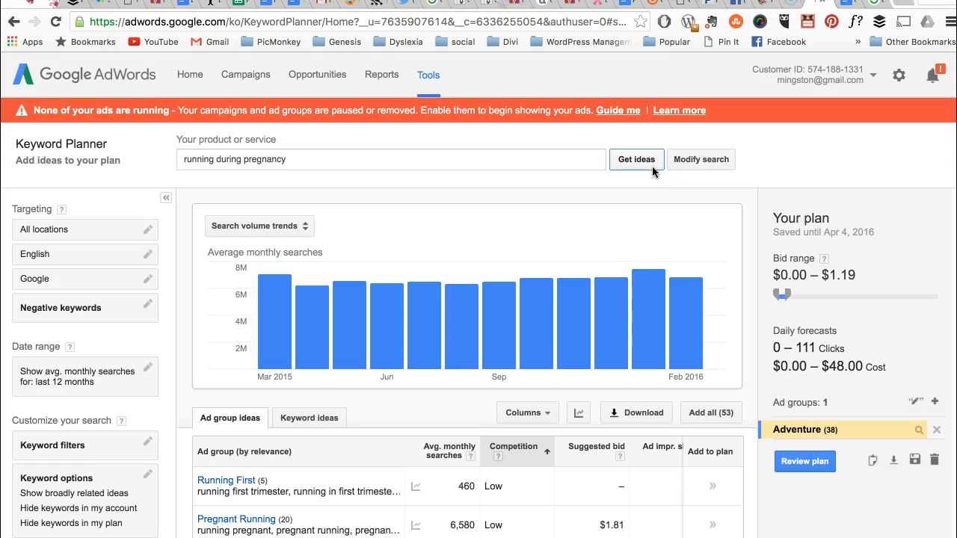
- Examine the ad group ideas for "running during pregnancy", comparing their monthly searches, competition and suggested bids
scroll(405, 385, "down", 2)
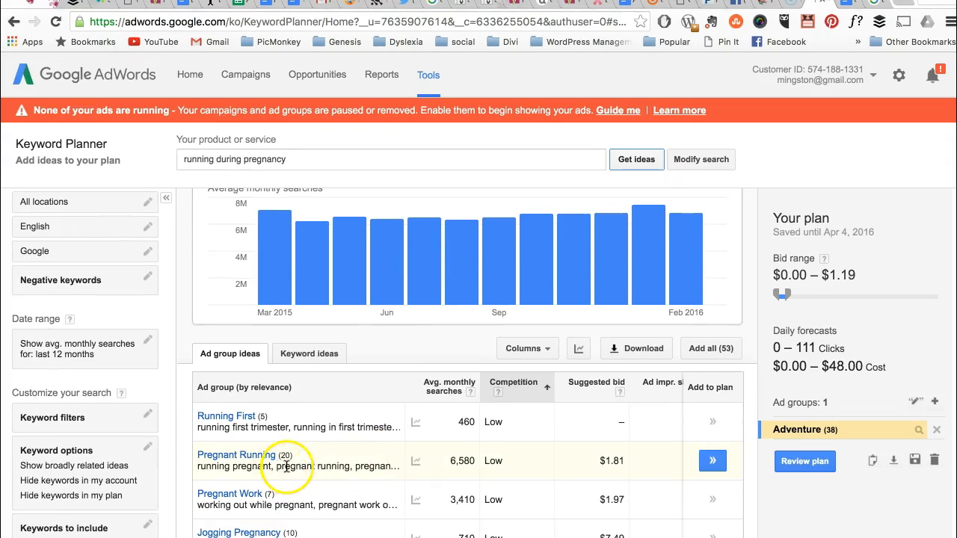
scroll(340, 497, "down", 2)
scroll(340, 498, "down", 1)
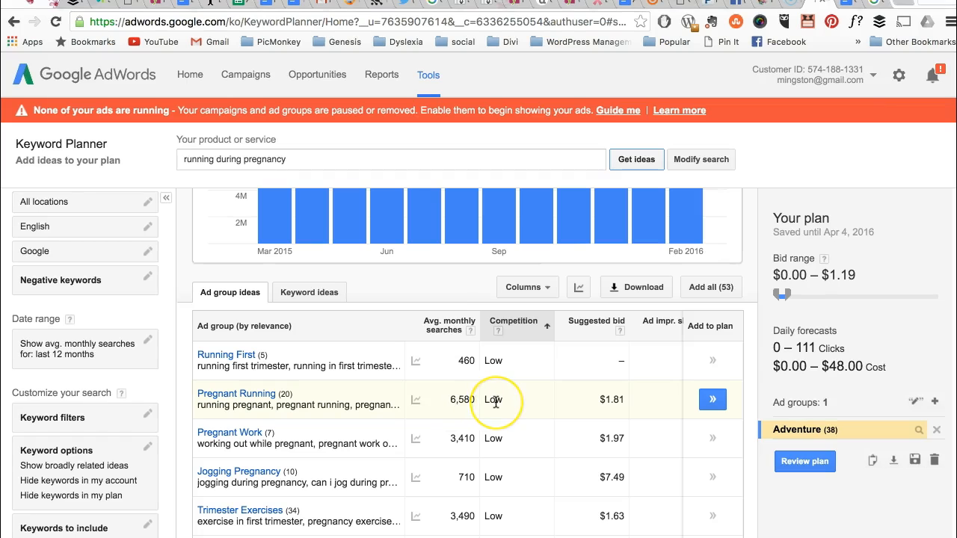
scroll(357, 463, "down", 3)
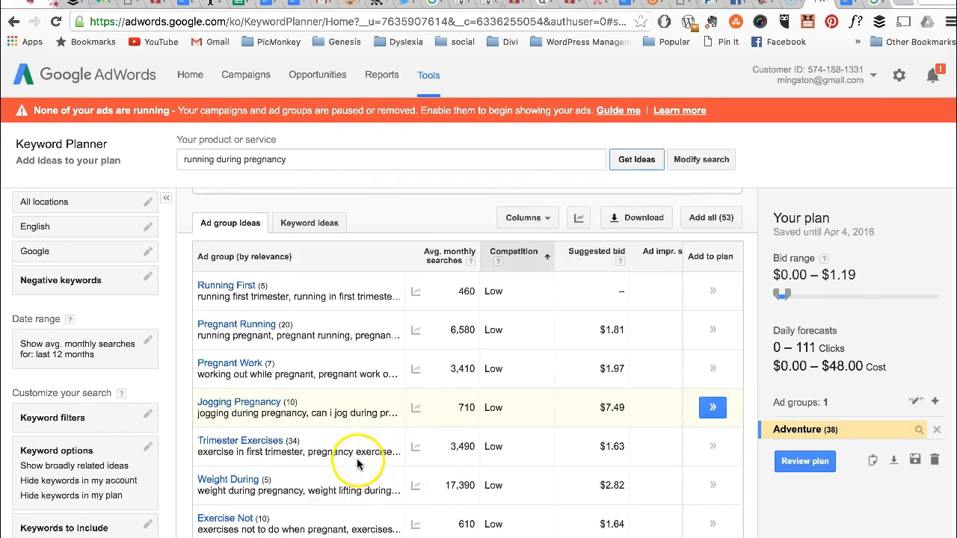
scroll(357, 463, "down", 1)
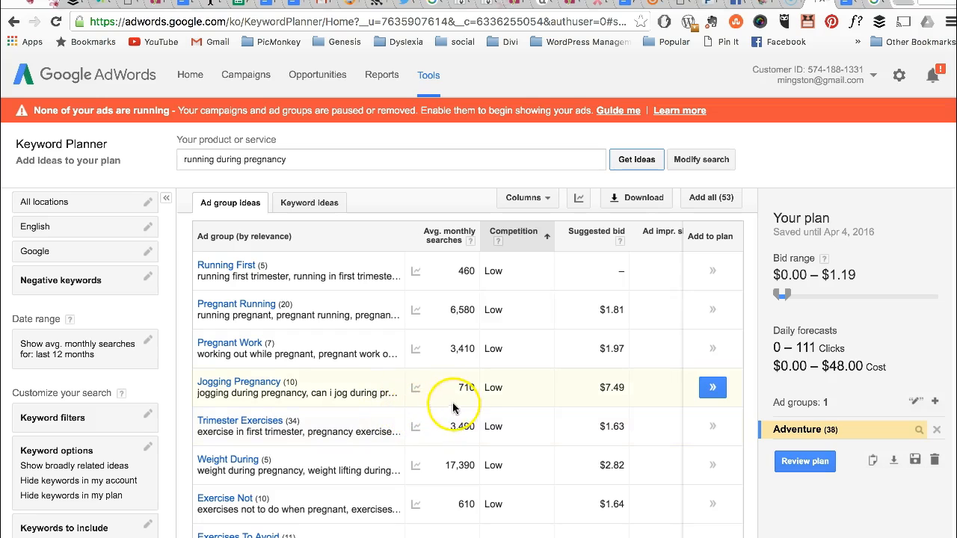
scroll(467, 414, "down", 3)
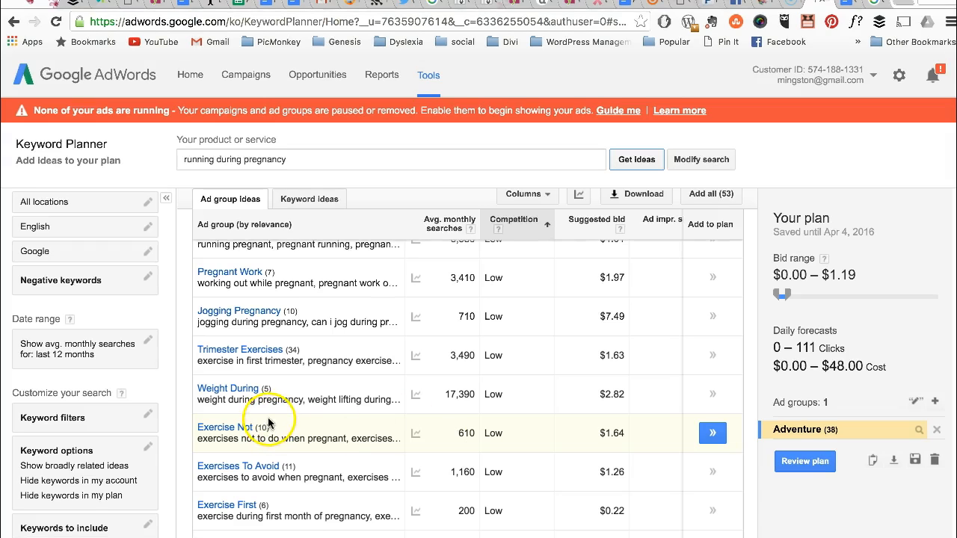
scroll(327, 426, "up", 4)
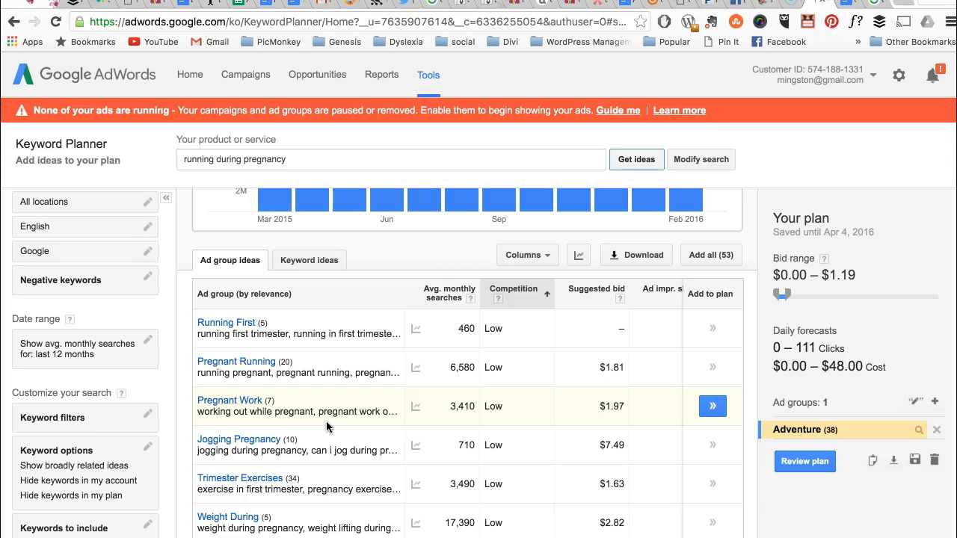
scroll(326, 423, "down", 8)
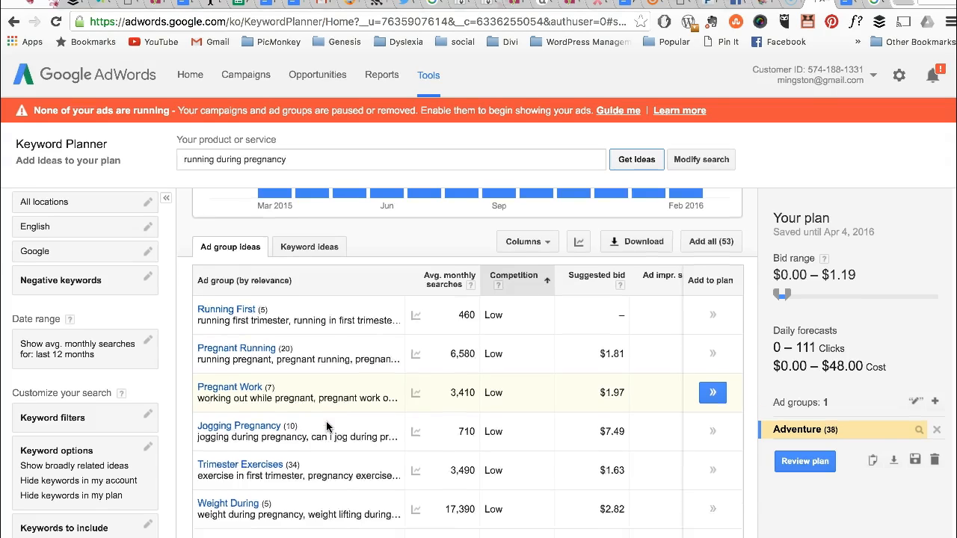
scroll(326, 426, "down", 1)
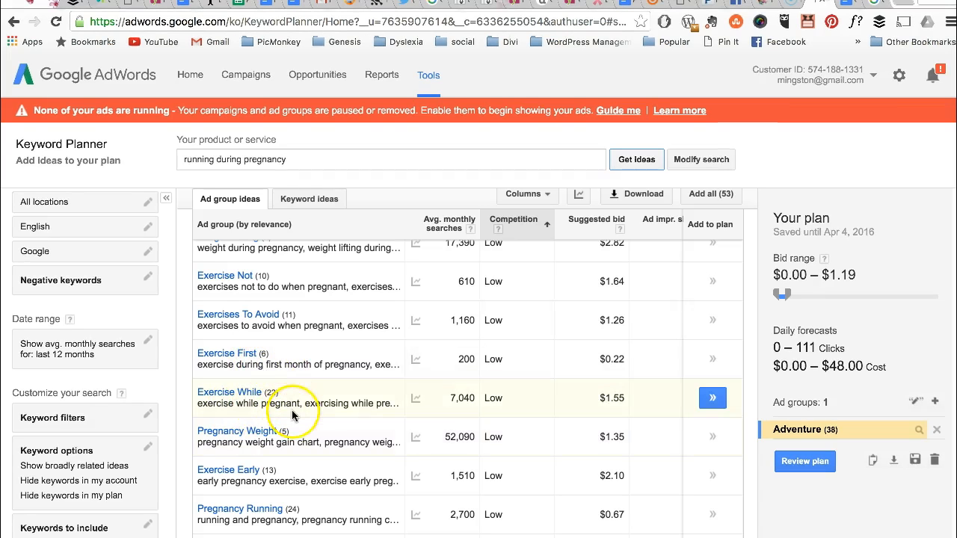
scroll(345, 437, "down", 1)
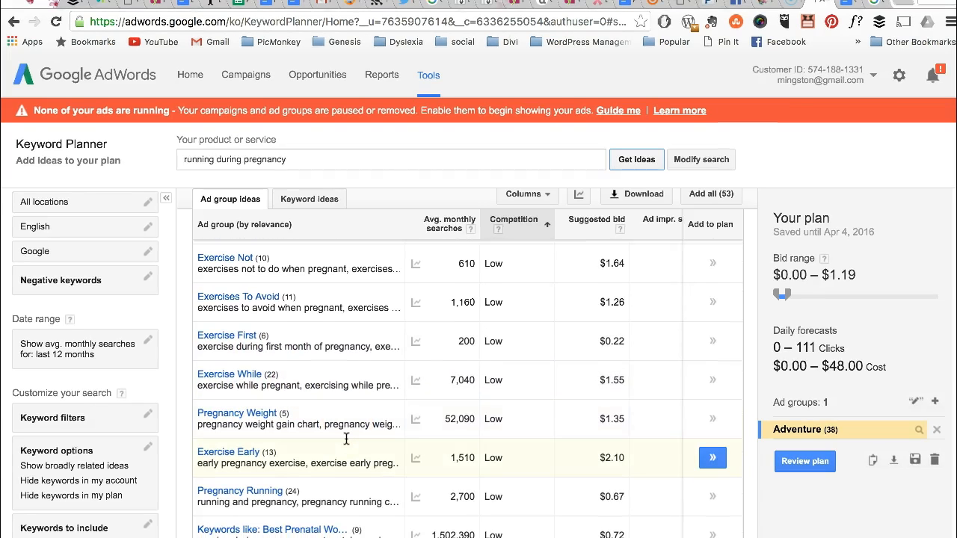
scroll(320, 484, "down", 1)
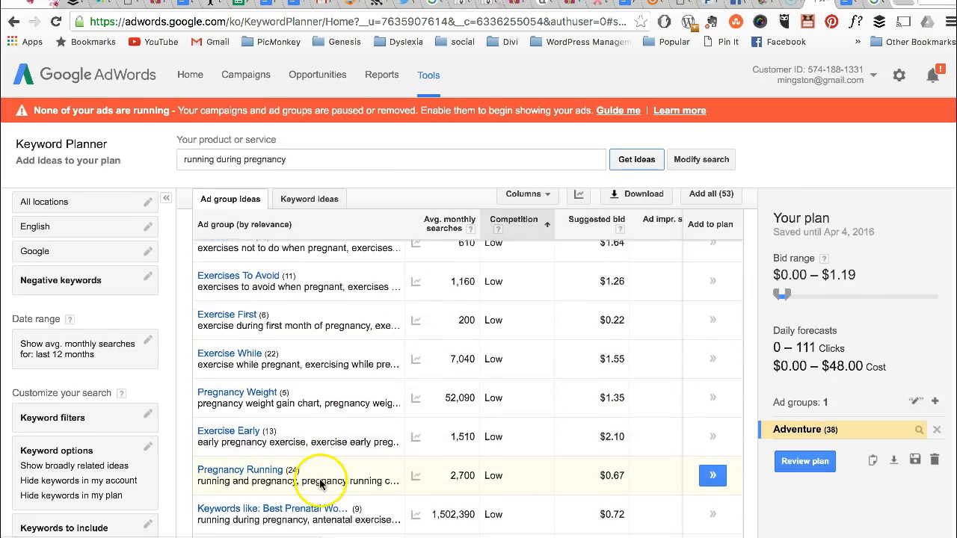
scroll(320, 484, "down", 3)
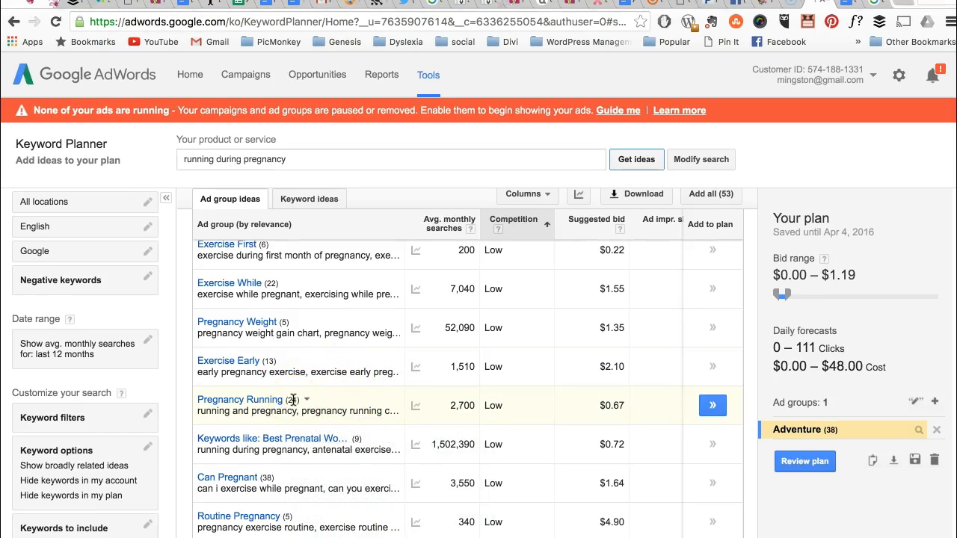
mouse_move(416, 405)
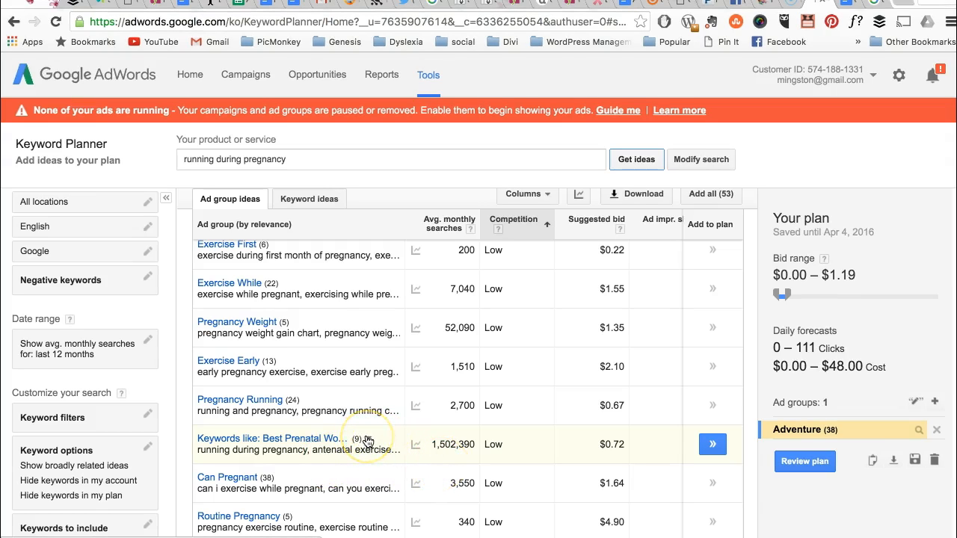
- Add the Best Prenatal Workout ad group to the plan, remove the Adventure group, and open the plan's keywords for copying
left_click(714, 446)
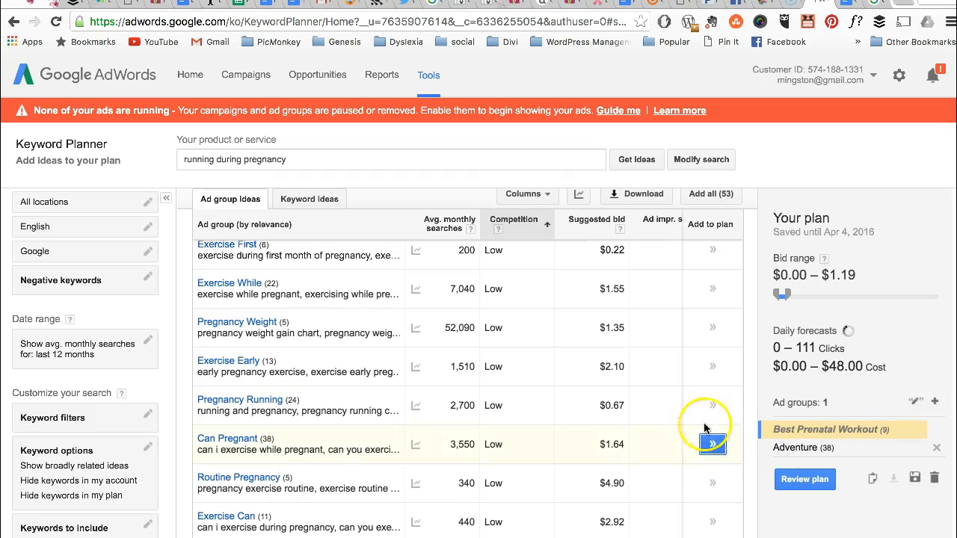
left_click(937, 447)
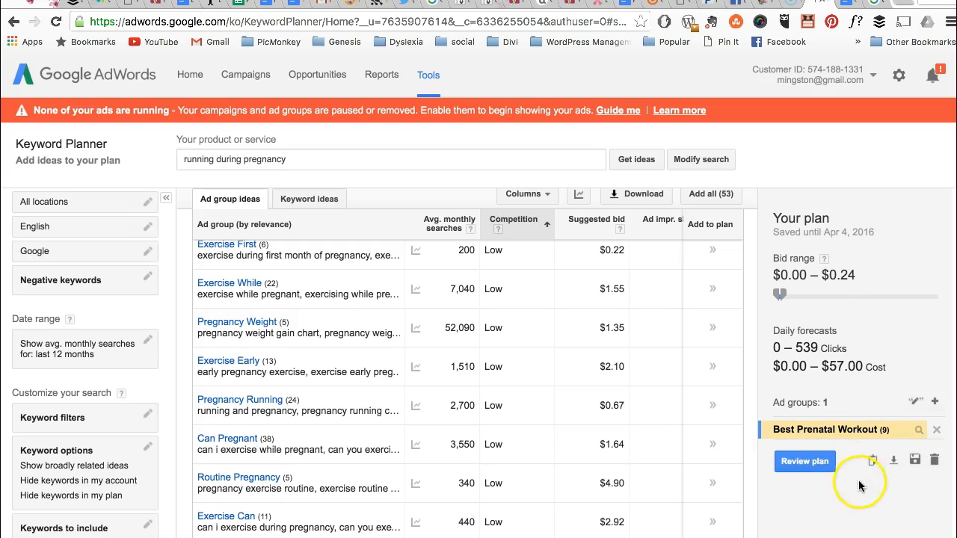
left_click(872, 458)
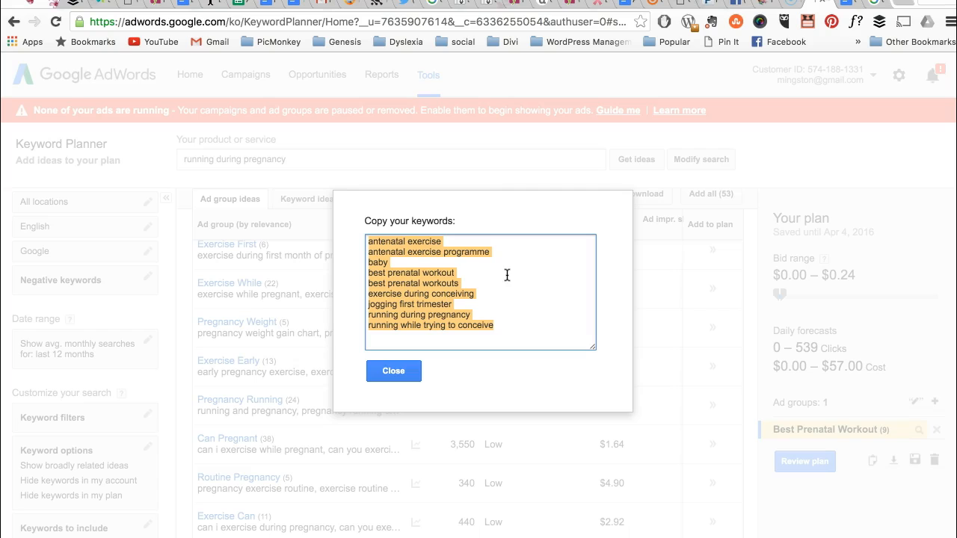
- Copy the keyword "running during pregnancy", search Google for it and look through the first page of competing results
left_click(511, 326)
left_click_drag(472, 315, 367, 315)
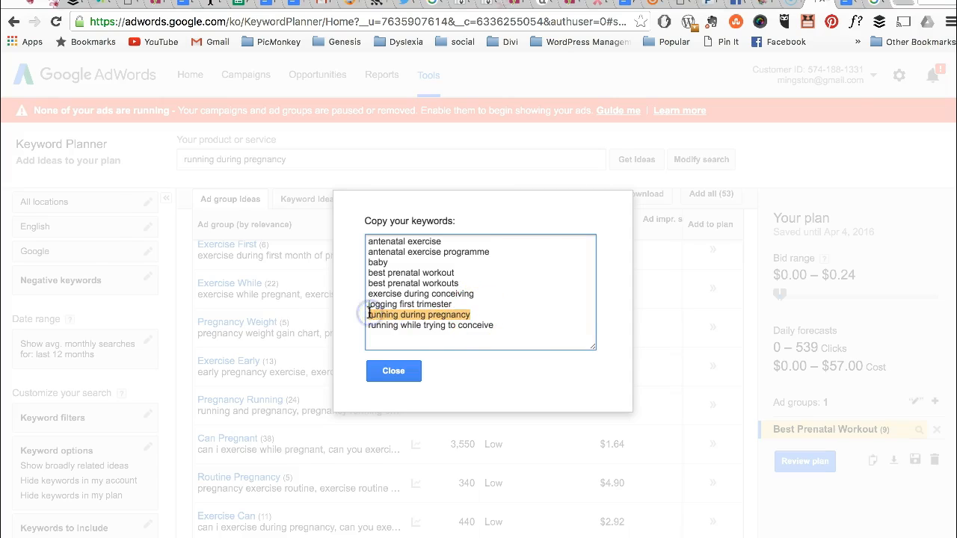
left_click(877, 7)
left_click_drag(322, 76, 66, 78)
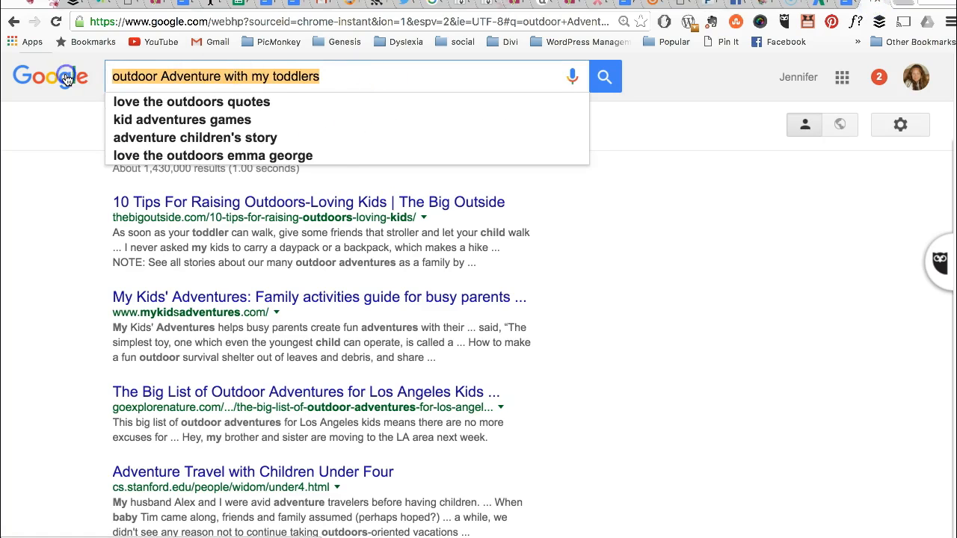
key("super+v")
key("Return")
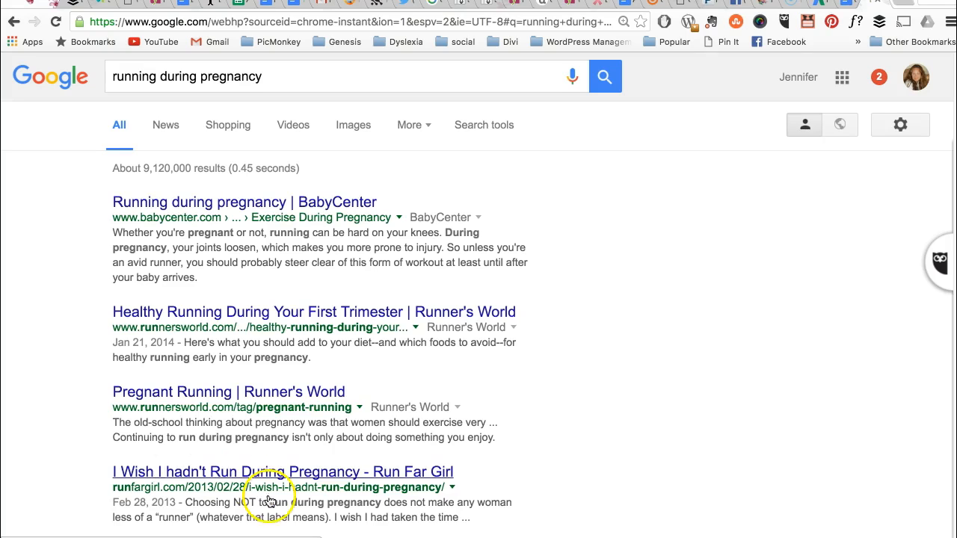
scroll(340, 426, "down", 5)
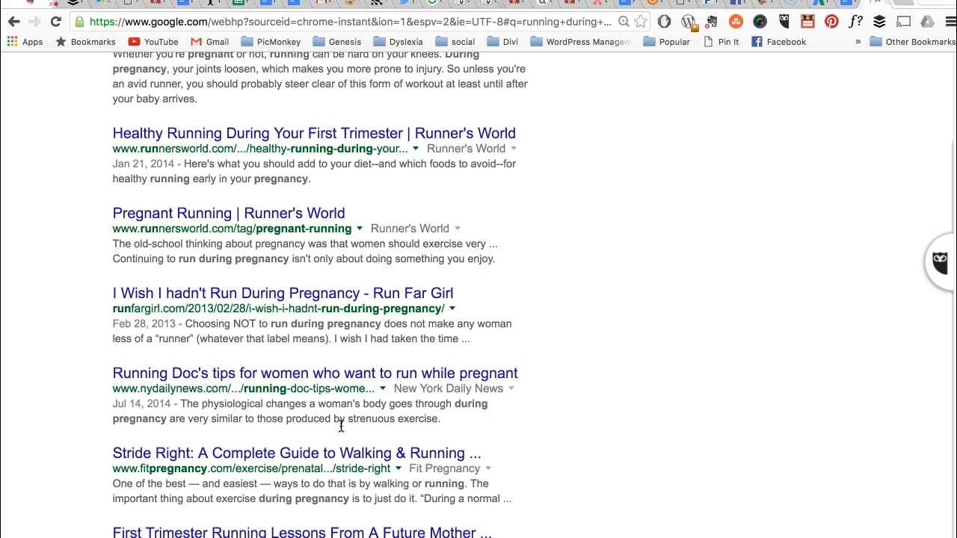
scroll(641, 373, "down", 5)
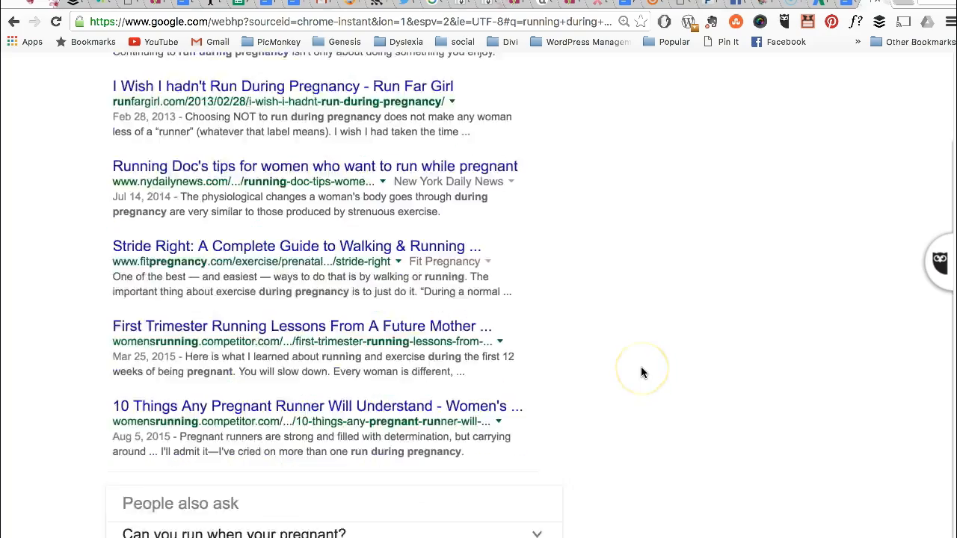
scroll(640, 372, "up", 1)
scroll(640, 372, "down", 4)
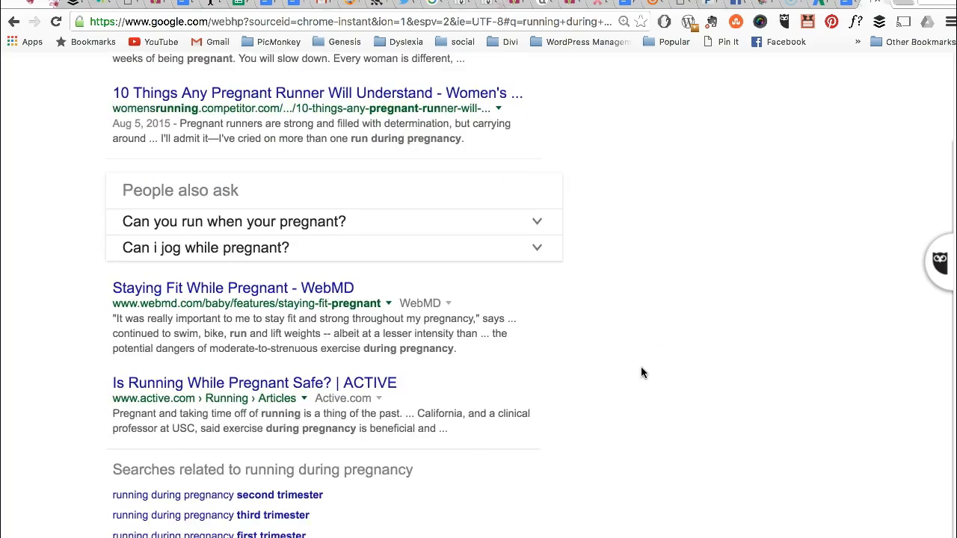
scroll(641, 372, "up", 10)
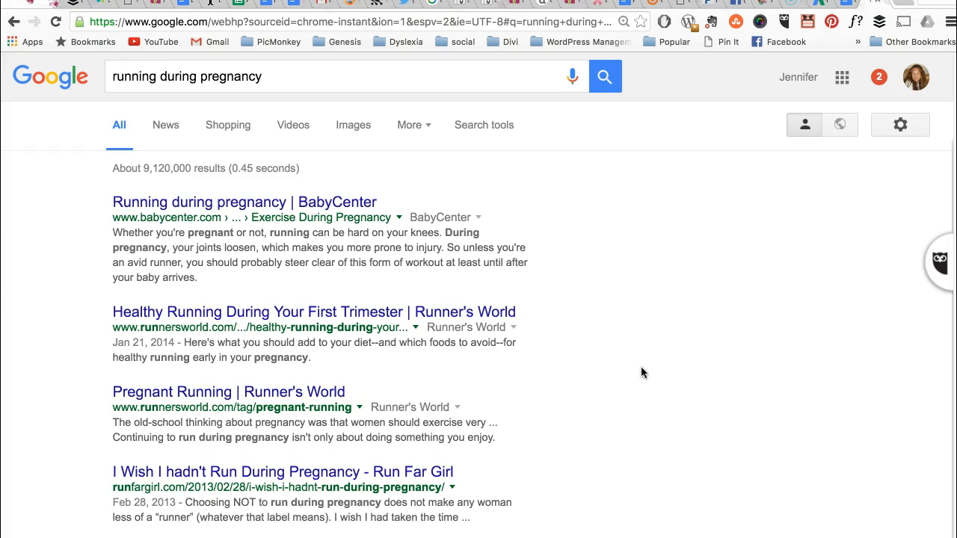
- Search Google for "I'm worried about running during pregnancy" and review the results and related searches
left_click(113, 76)
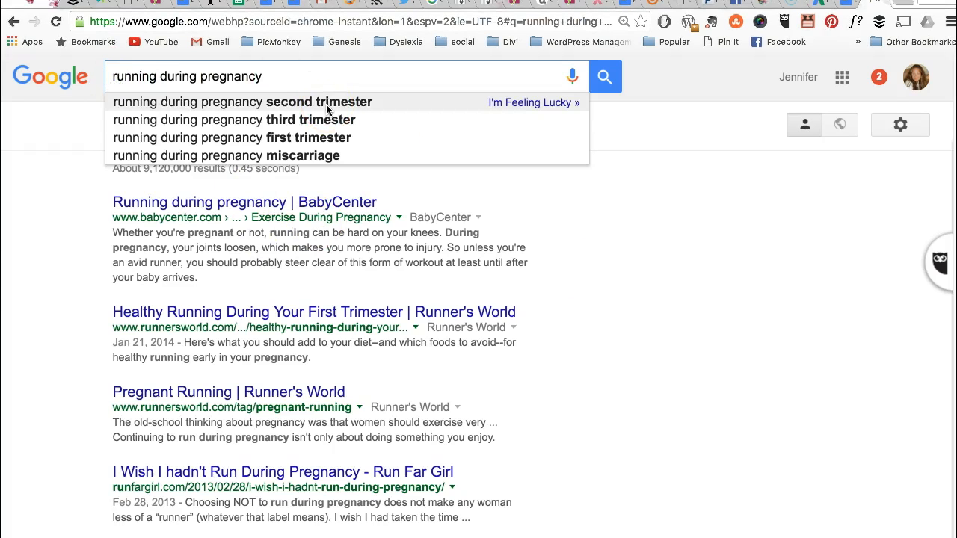
type("I'm worri")
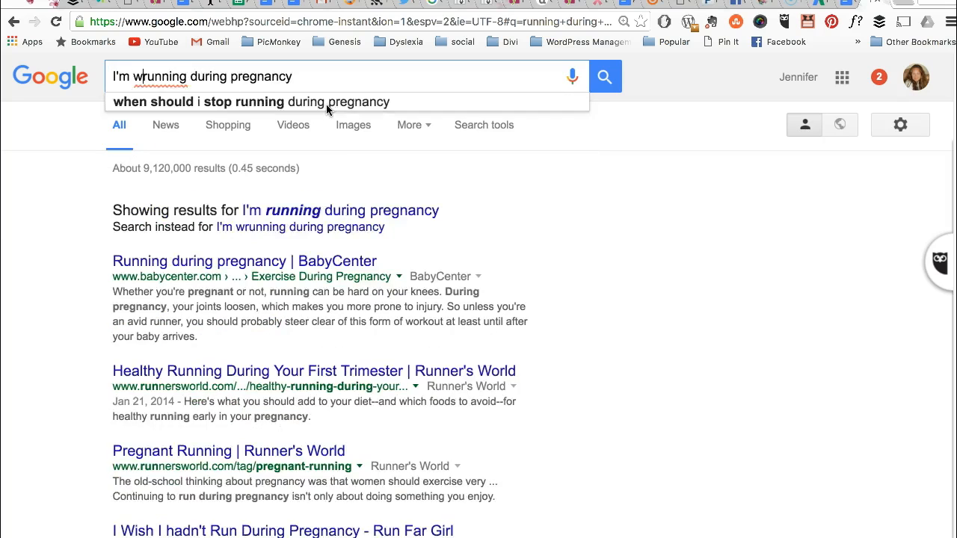
type("ed about")
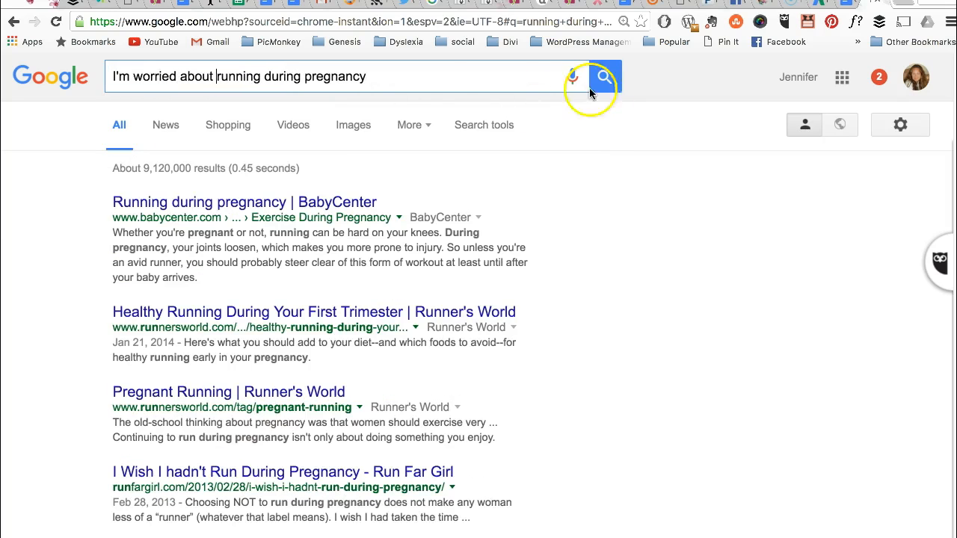
key("Return")
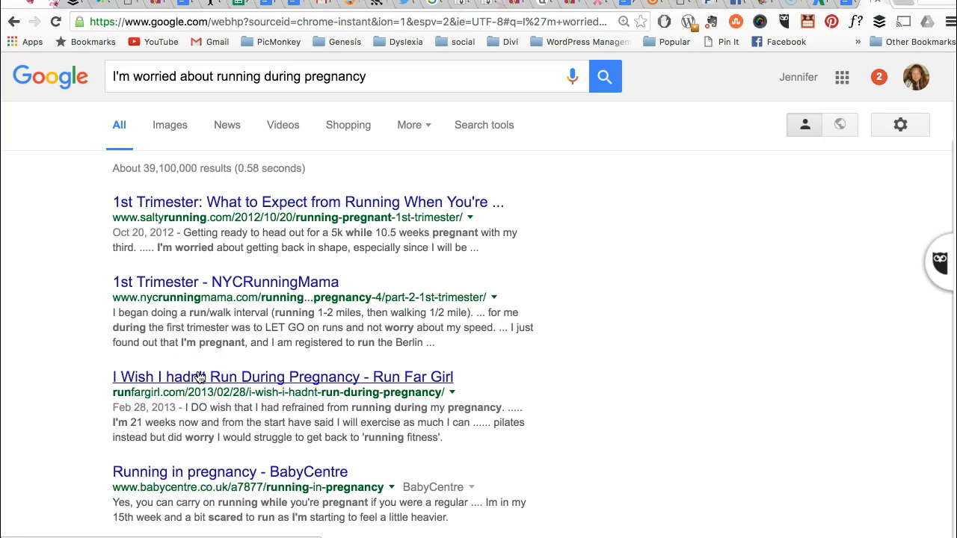
scroll(336, 395, "down", 3)
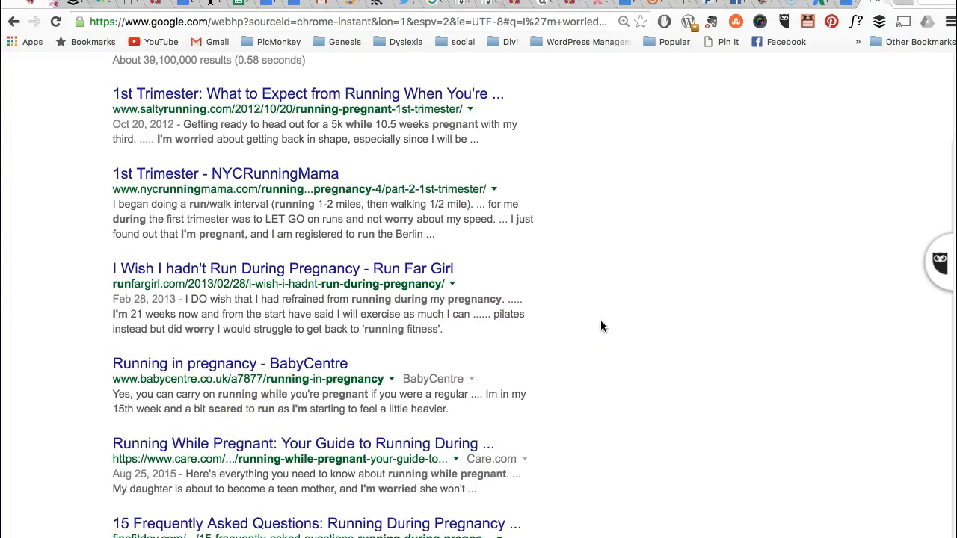
scroll(603, 326, "down", 7)
scroll(602, 325, "down", 7)
scroll(602, 326, "down", 9)
scroll(601, 326, "up", 2)
left_click(577, 345)
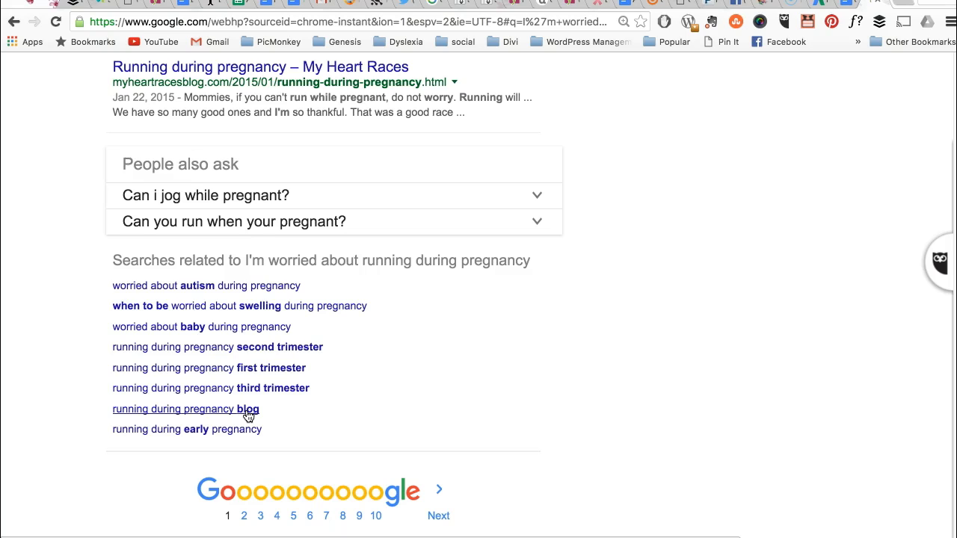
scroll(252, 293, "up", 15)
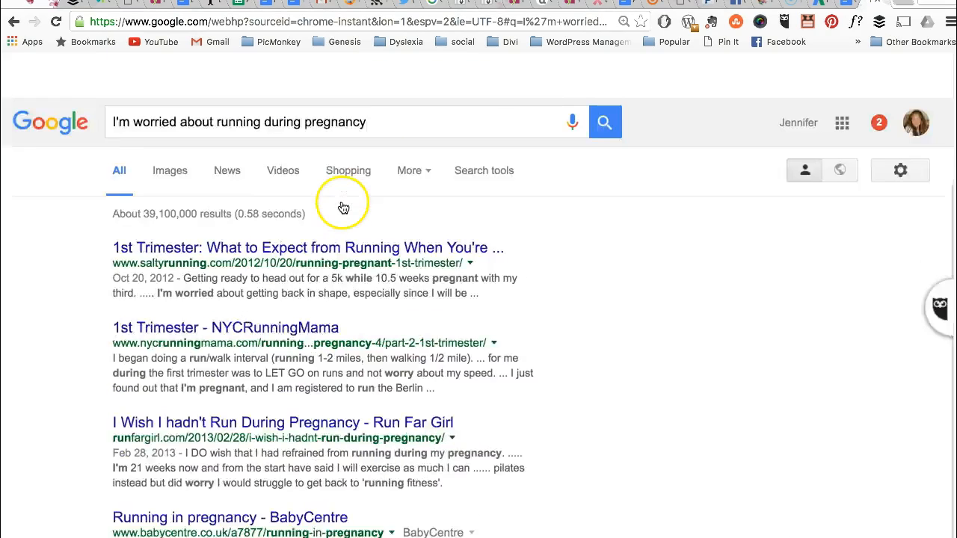
- Search Google for "should I run while pregnant" and review which sites rank on the first page
left_click(384, 77)
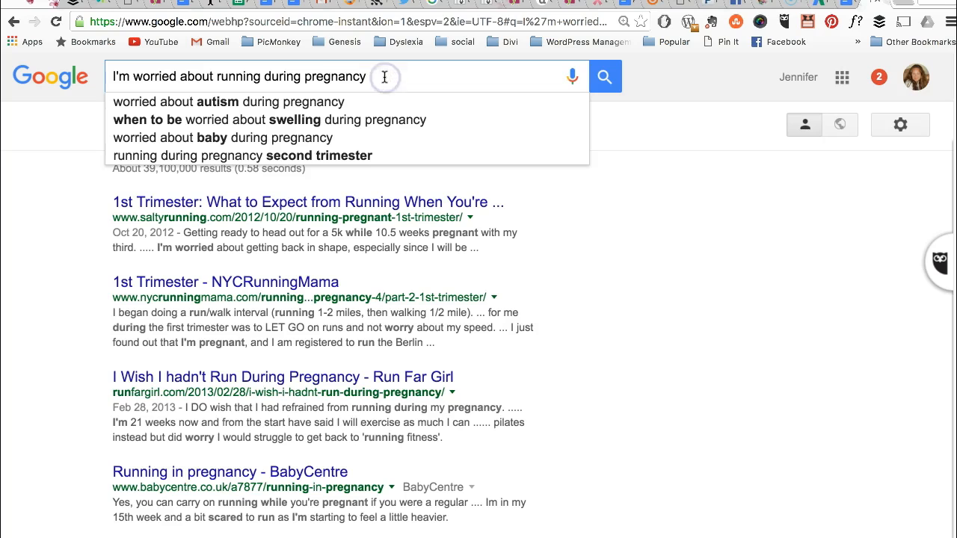
left_click_drag(384, 77, 71, 64)
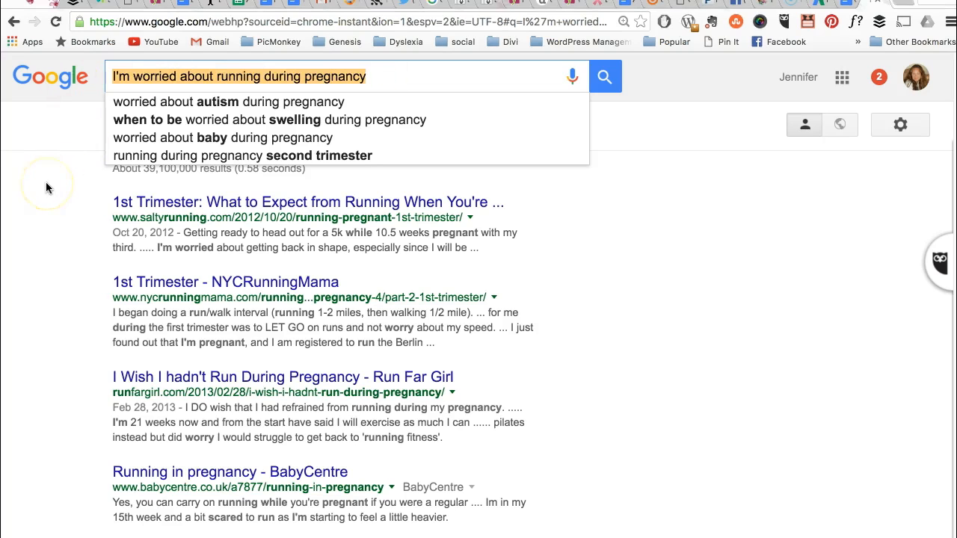
type("should I run d")
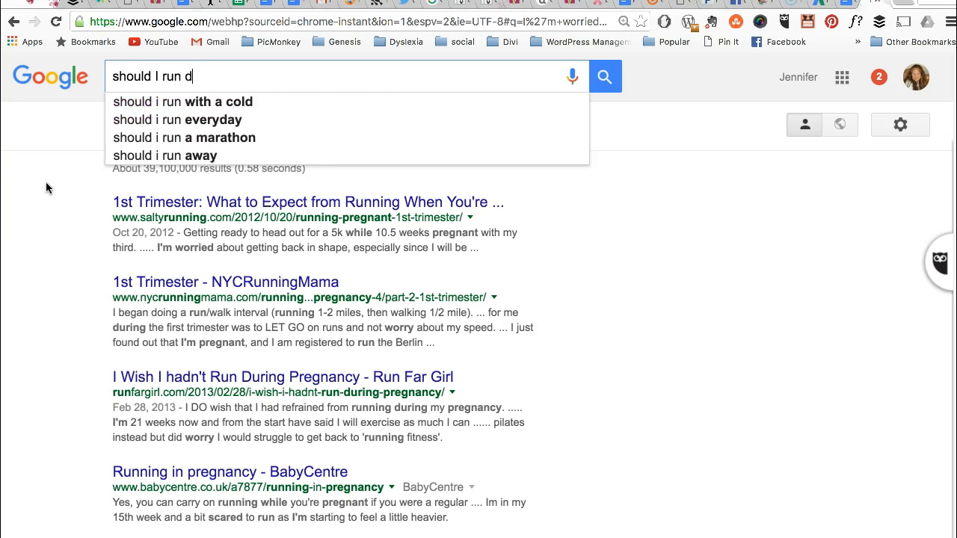
type("uring pregnance")
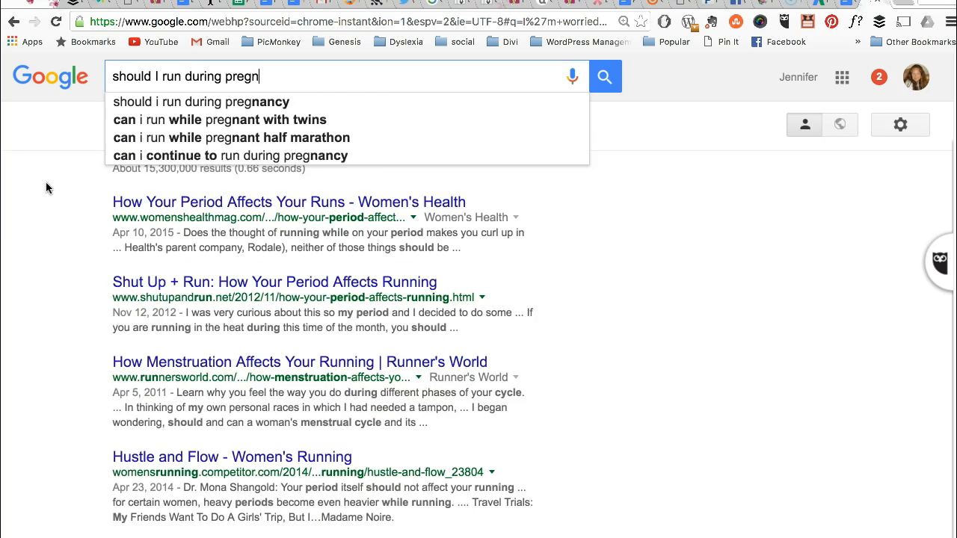
key("BackSpace")
key("BackSpace")
key("BackSpace")
key("BackSpace")
key("BackSpace")
key("BackSpace")
key("BackSpace")
key("BackSpace")
key("BackSpace")
key("BackSpace")
key("BackSpace")
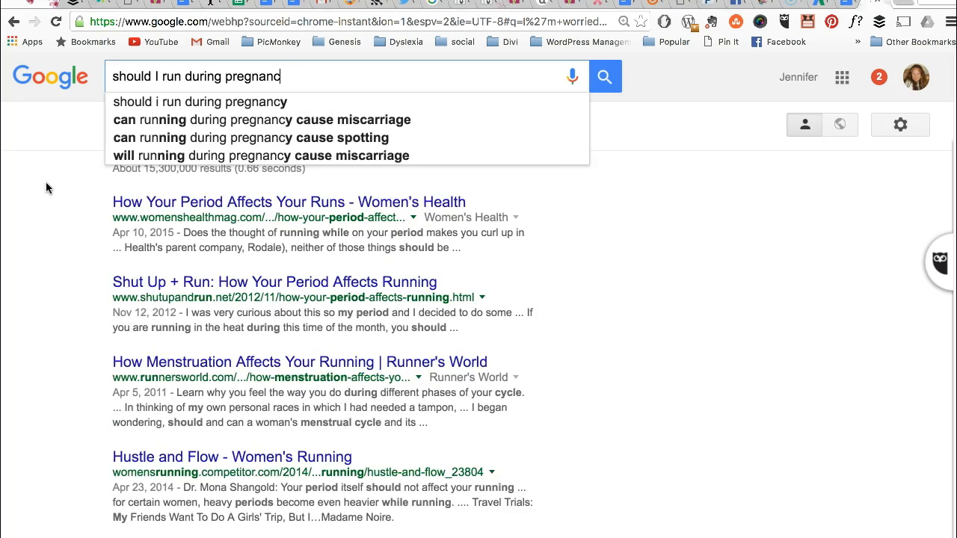
key("BackSpace")
key("BackSpace")
type("w")
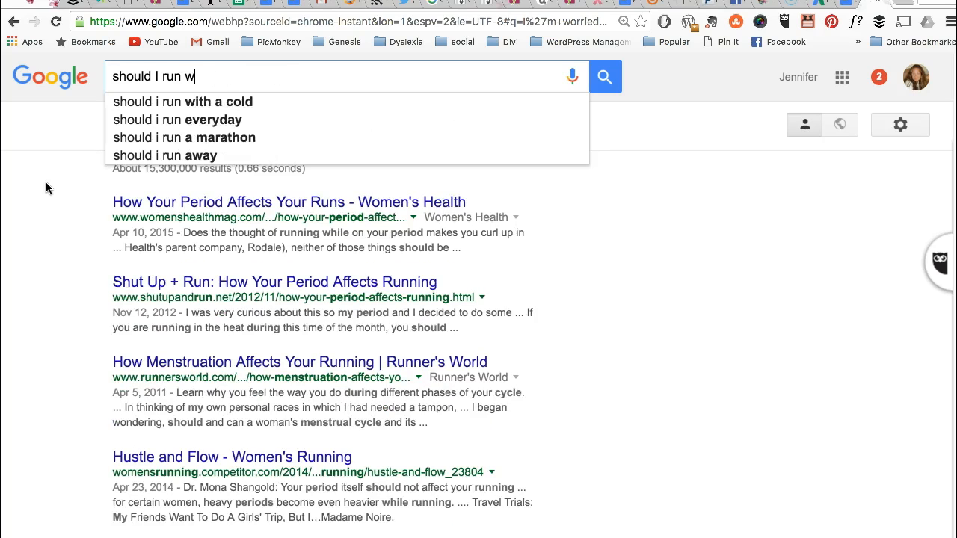
type("hile pregnant")
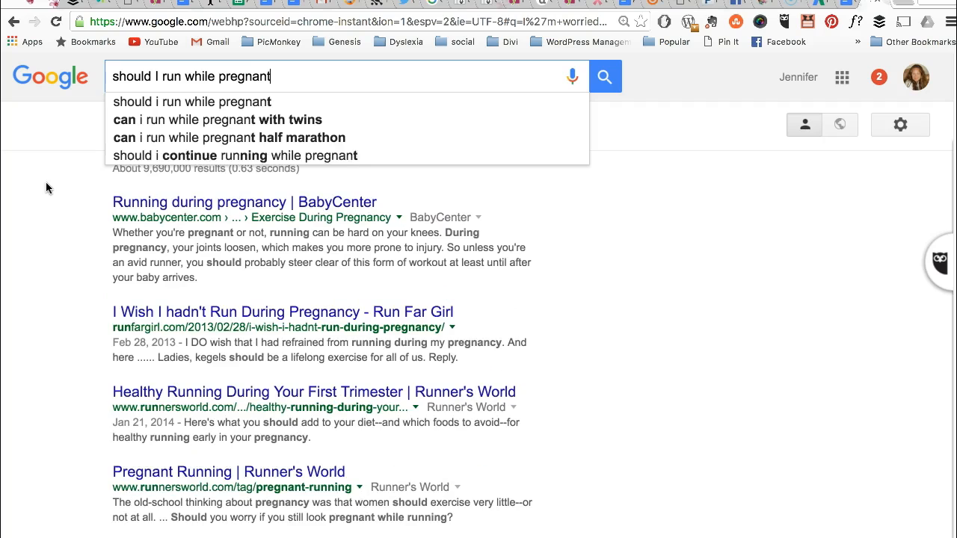
key("Return")
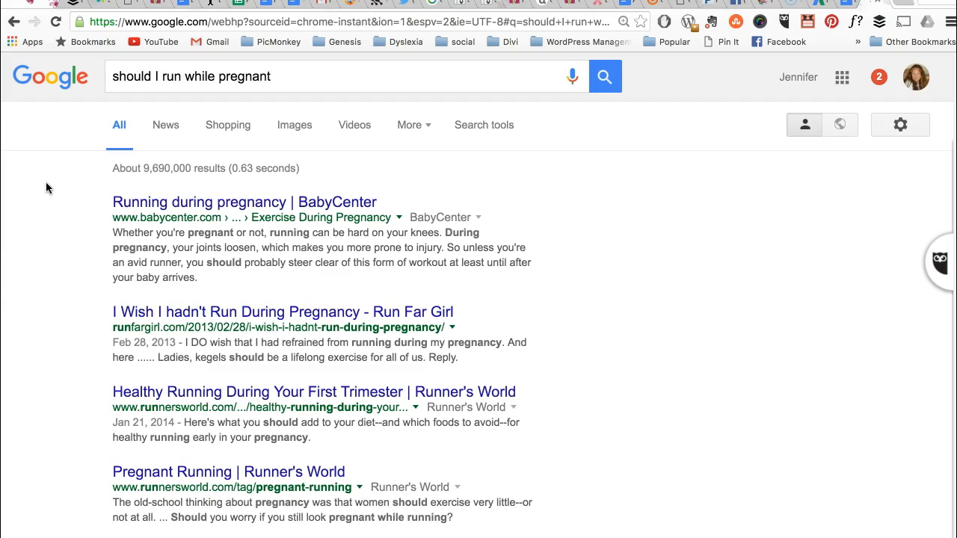
scroll(224, 285, "down", 7)
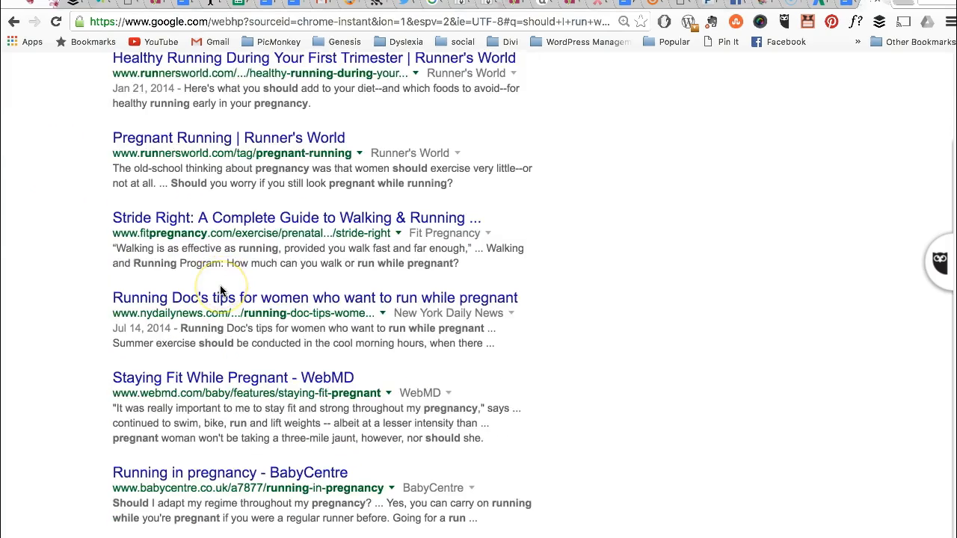
scroll(221, 290, "down", 2)
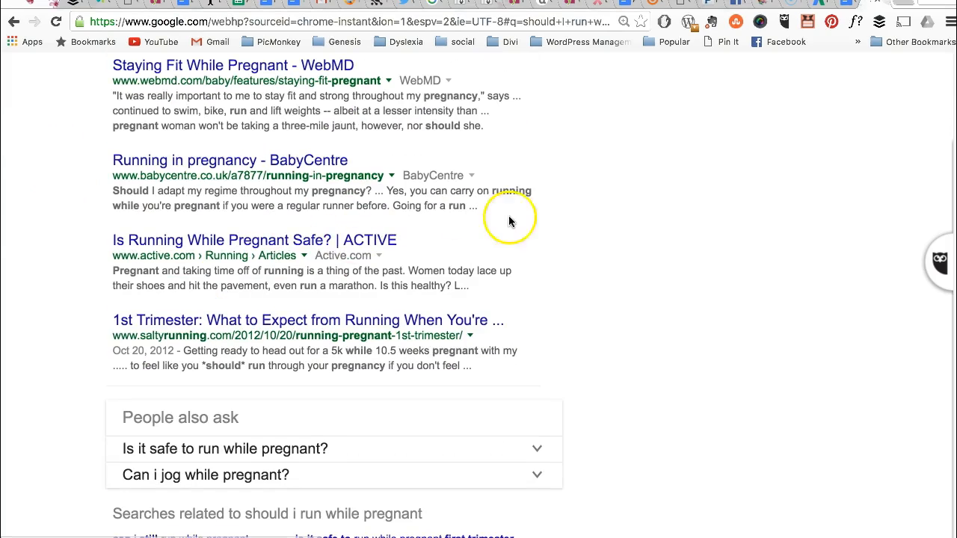
scroll(523, 228, "down", 3)
scroll(535, 231, "up", 10)
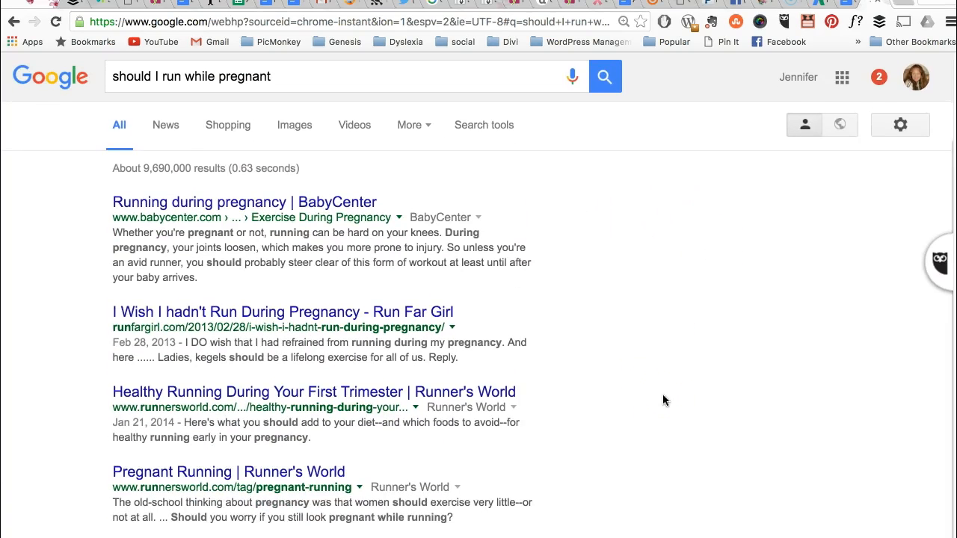
left_click(667, 277)
- Check the topic list in the keyword document, return to the Keyword Planner, dismiss the copied keywords and get ideas for "sleep for health"
left_click(820, 7)
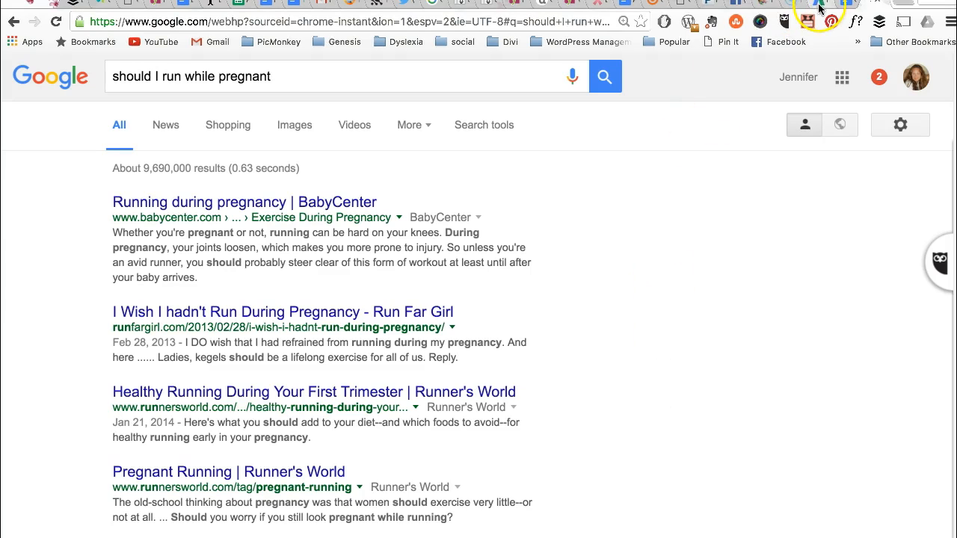
left_click(846, 6)
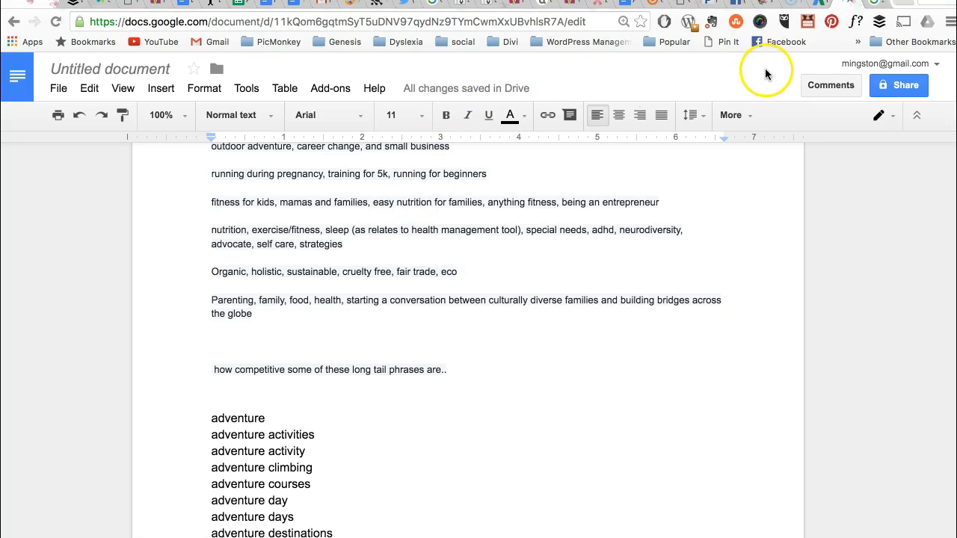
left_click(817, 7)
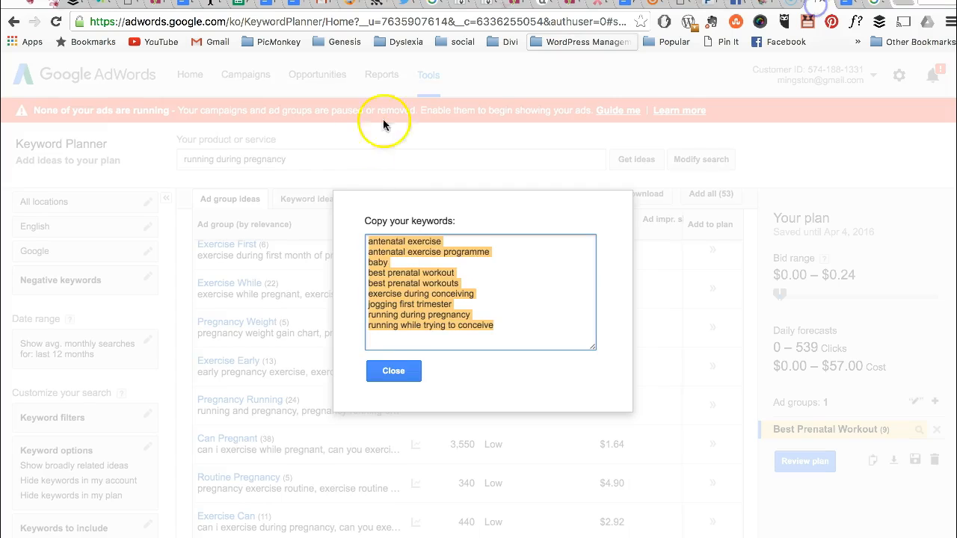
left_click(377, 373)
left_click_drag(314, 160, 166, 149)
type("sleep f")
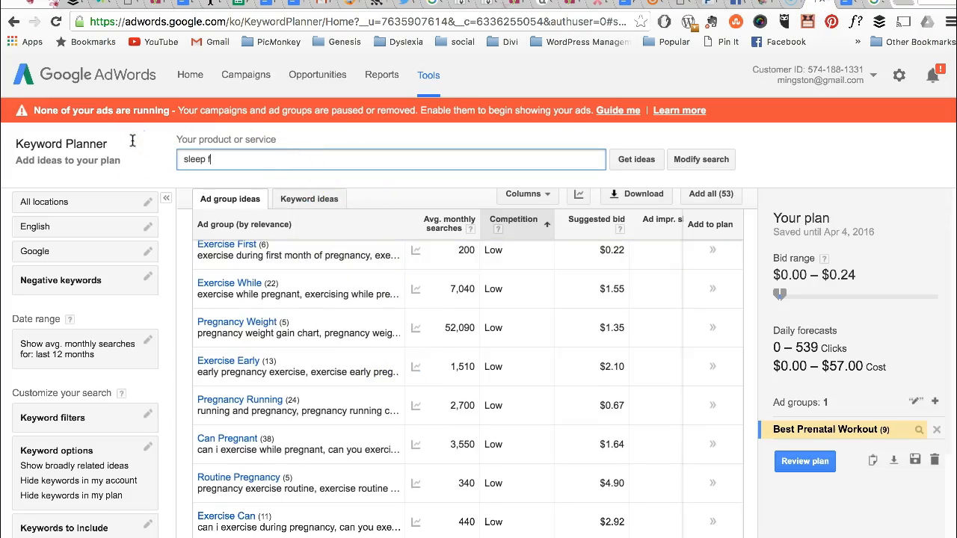
type("or health")
key("Return")
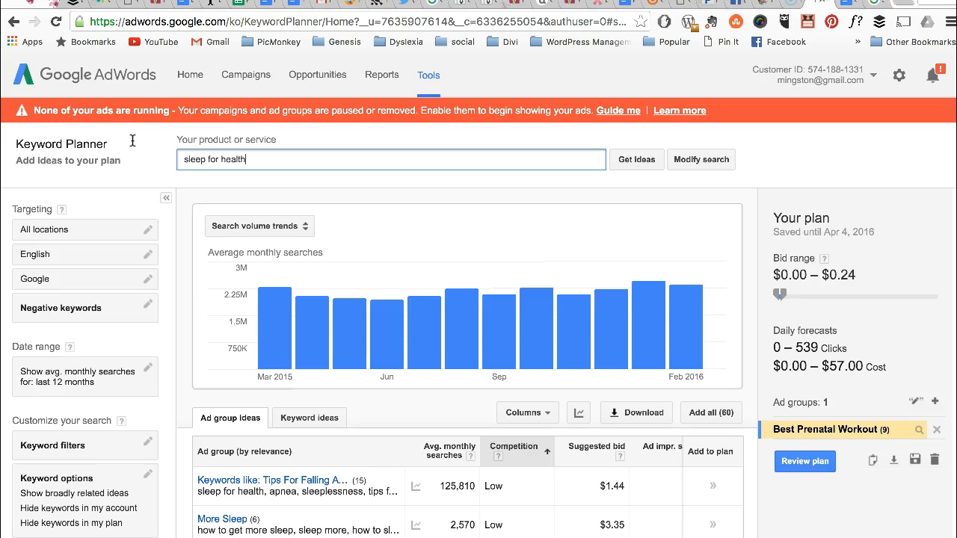
- Add the Healthy Sleep ad group from the ad group ideas to the plan
scroll(282, 453, "down", 3)
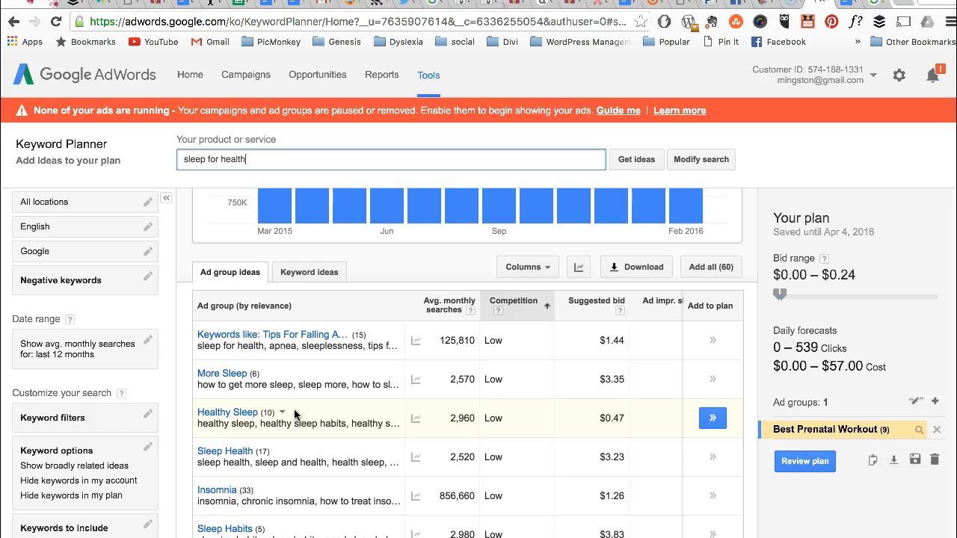
left_click(713, 418)
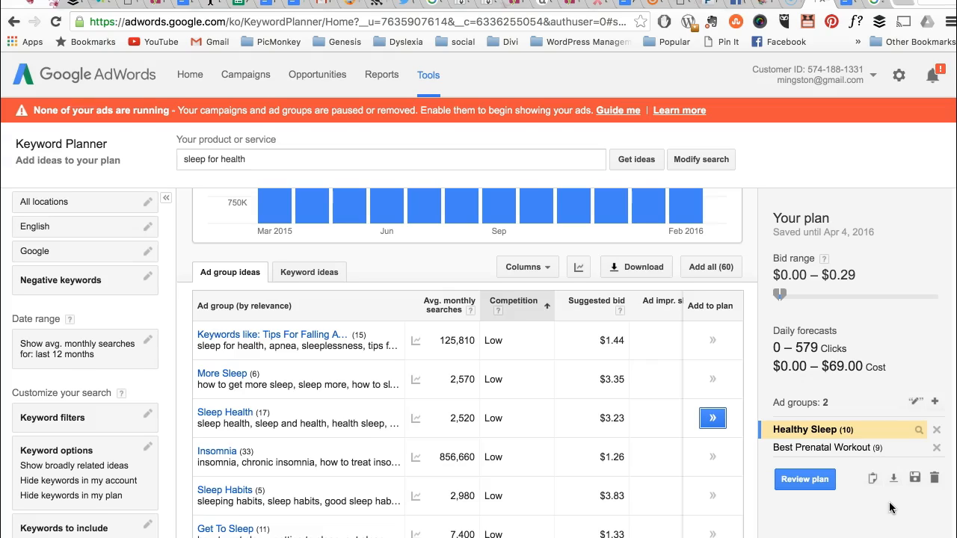
- Remove the Best Prenatal Workout ad group from the plan and copy the Healthy Sleep keywords to the clipboard
left_click(846, 432)
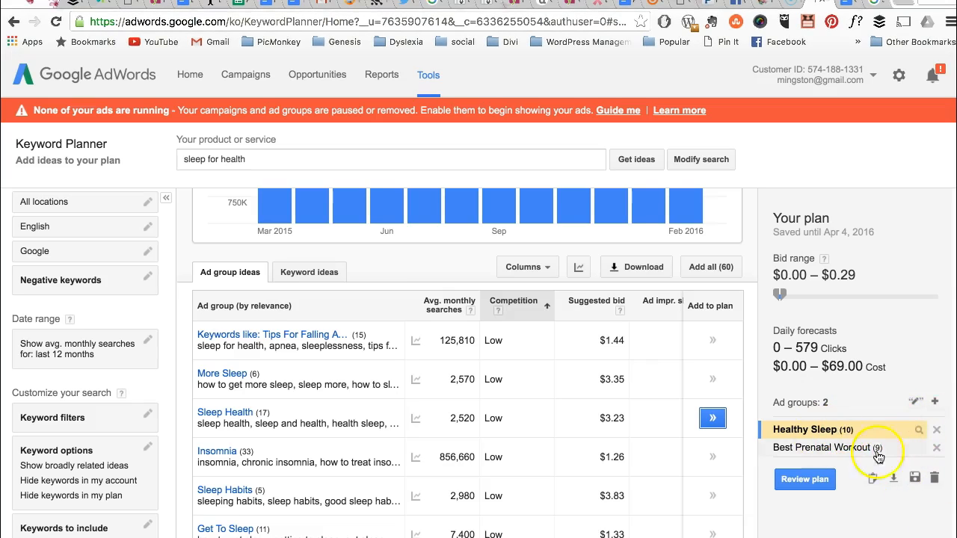
left_click(936, 447)
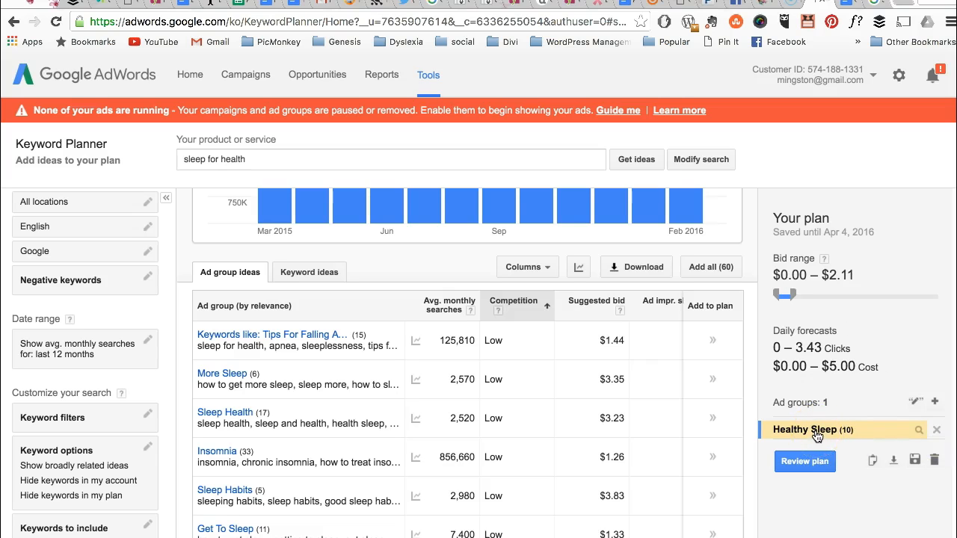
left_click(871, 460)
key("ctrl+c")
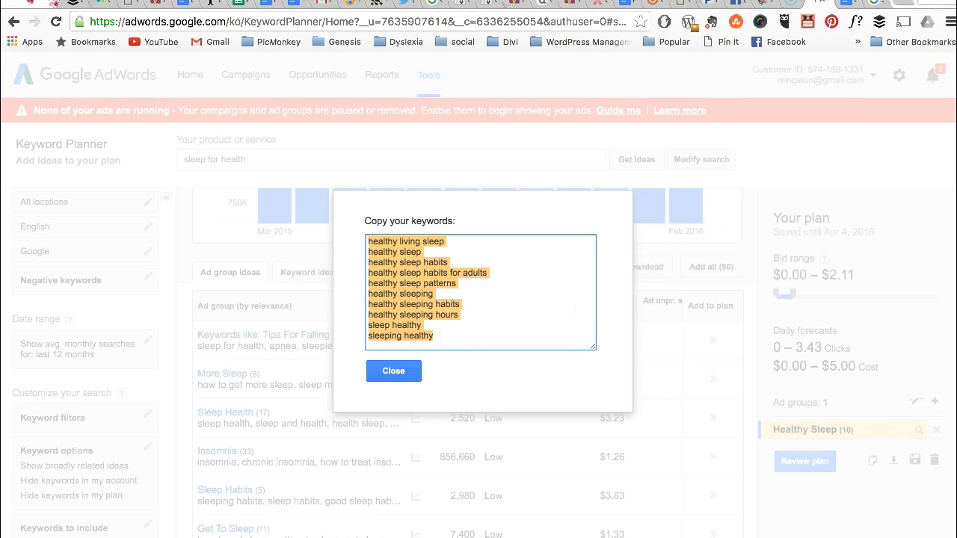
- Switch to the keyword document and paste the copied healthy sleep keywords below the adventure keyword list, separated by blank space
left_click(873, 6)
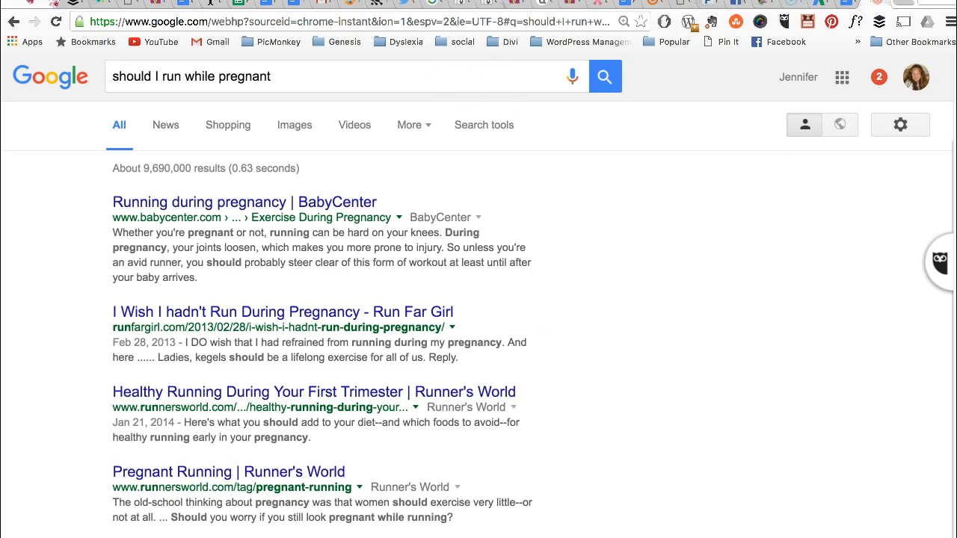
left_click(833, 6)
left_click(324, 469)
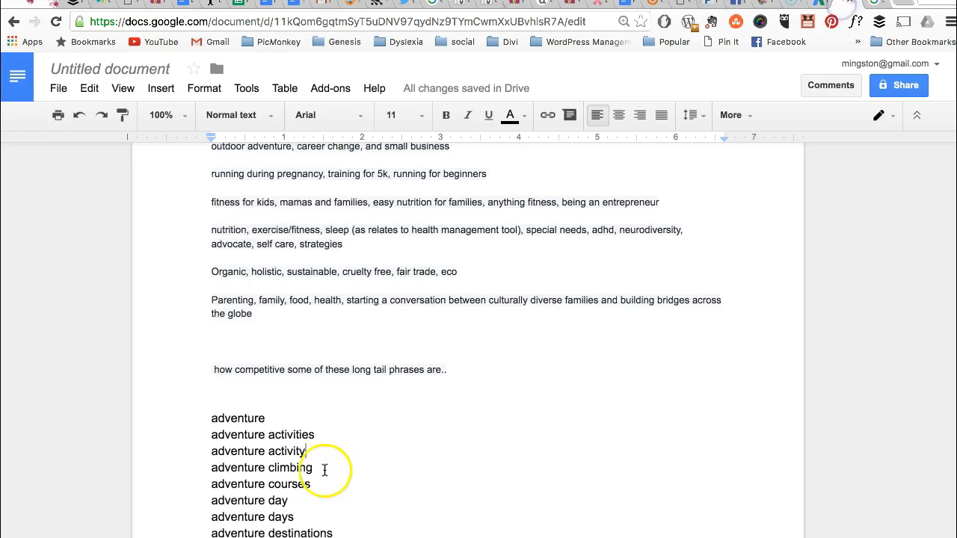
scroll(325, 469, "down", 10)
left_click(324, 469)
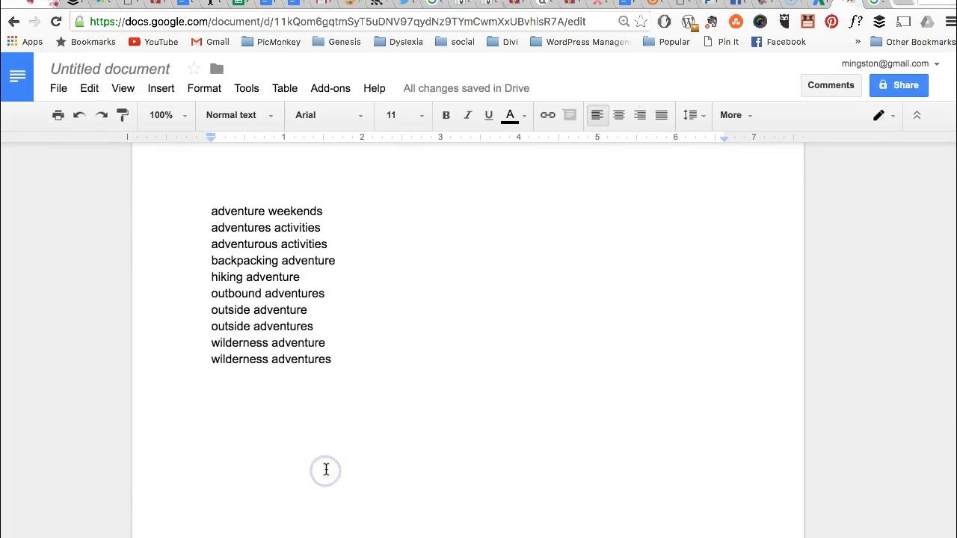
key("Return")
key("Return")
key("ctrl+v")
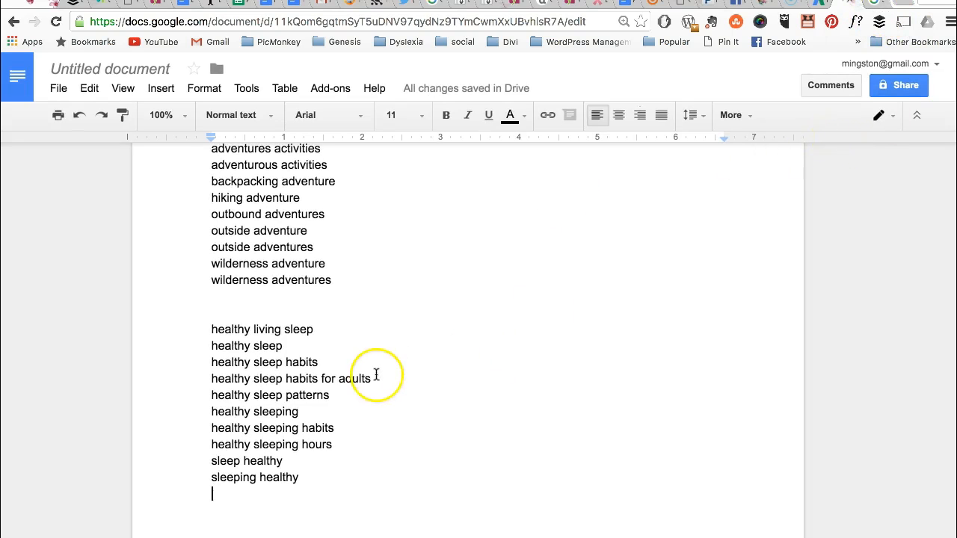
- Copy "healthy sleep habits for adults" from the document, search Google for it and review which sites rank on the first page
left_click_drag(372, 379, 207, 378)
key("super+c")
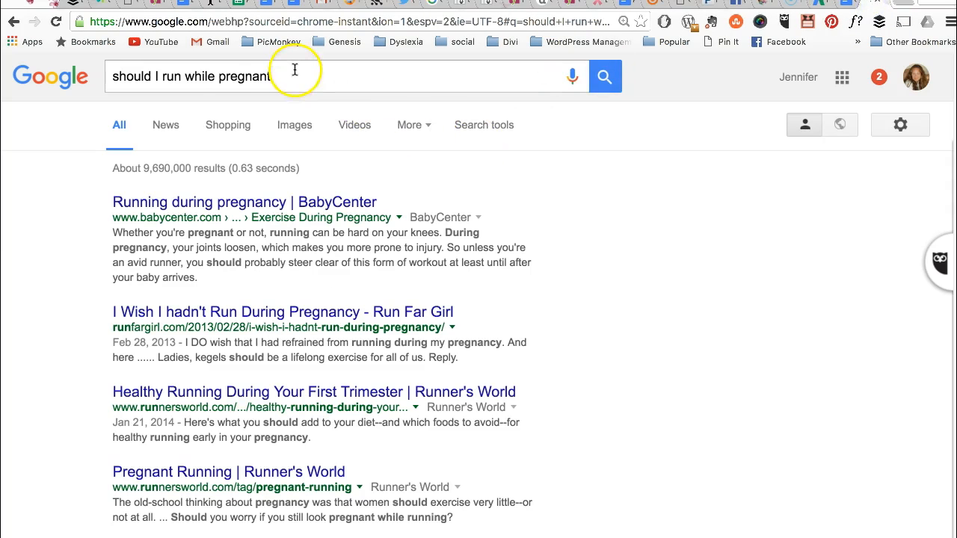
left_click(291, 77)
left_click_drag(290, 77, 109, 78)
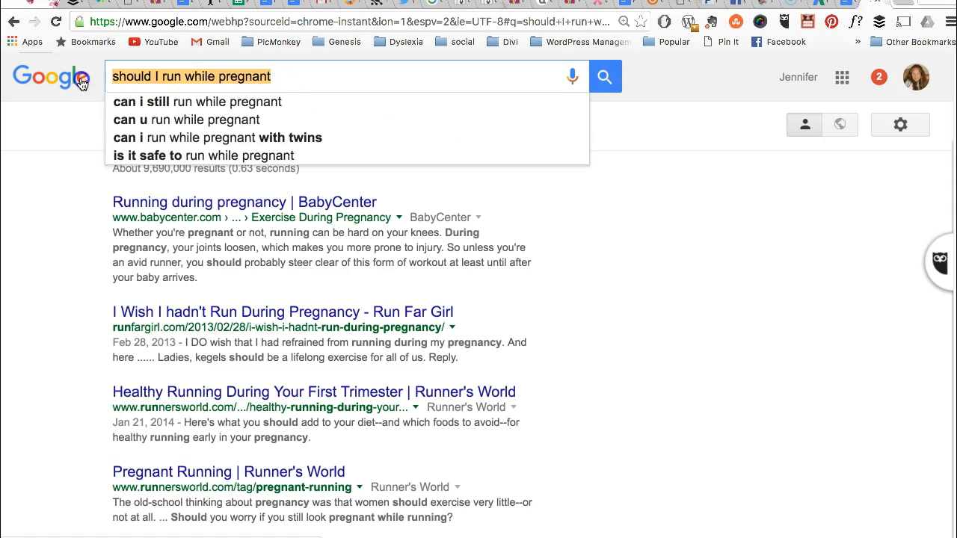
key("super+v")
key("Return")
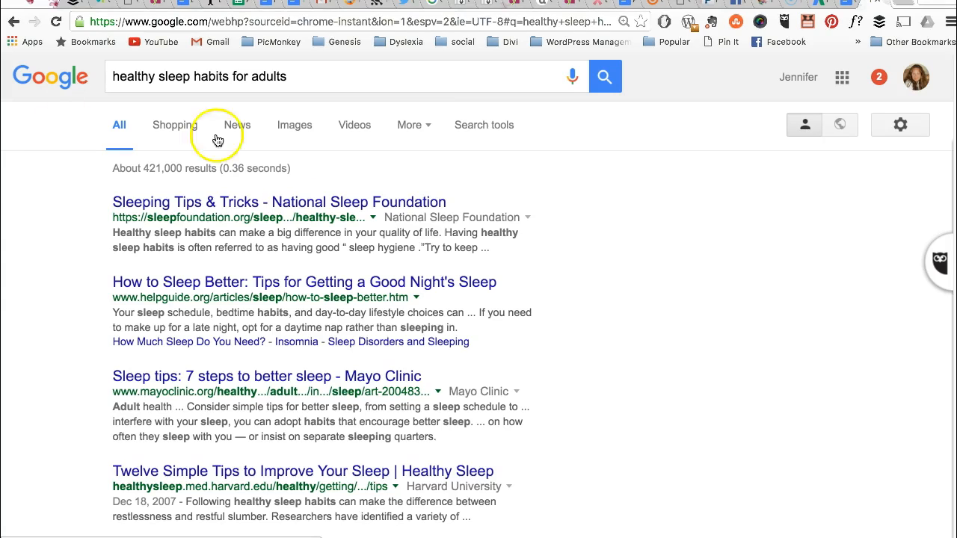
scroll(314, 235, "down", 10)
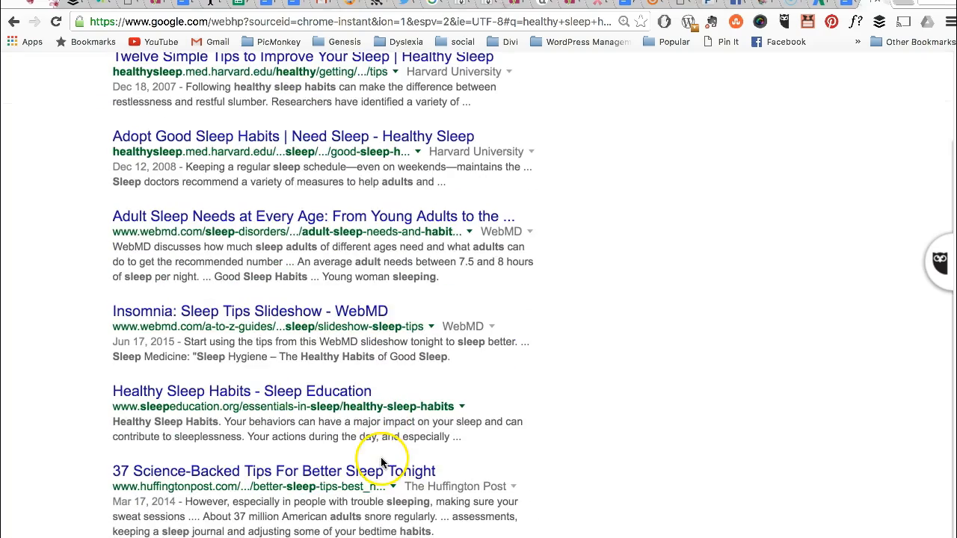
scroll(524, 202, "up", 4)
scroll(524, 201, "up", 3)
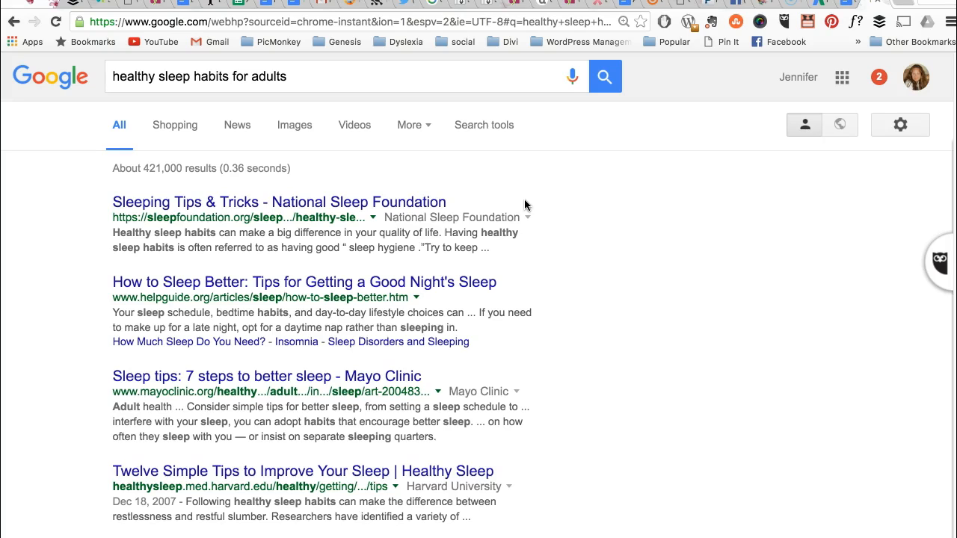
- Check the document's topic list, search Google for "nutrition and healthy sleep habits for adults" and review the first page and related searches
left_click(846, 8)
scroll(646, 260, "up", 15)
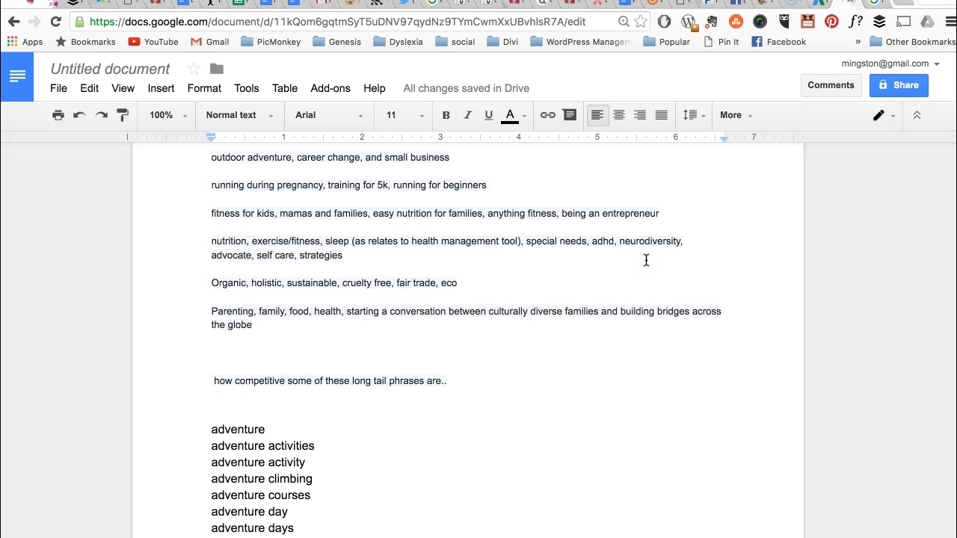
left_click(872, 4)
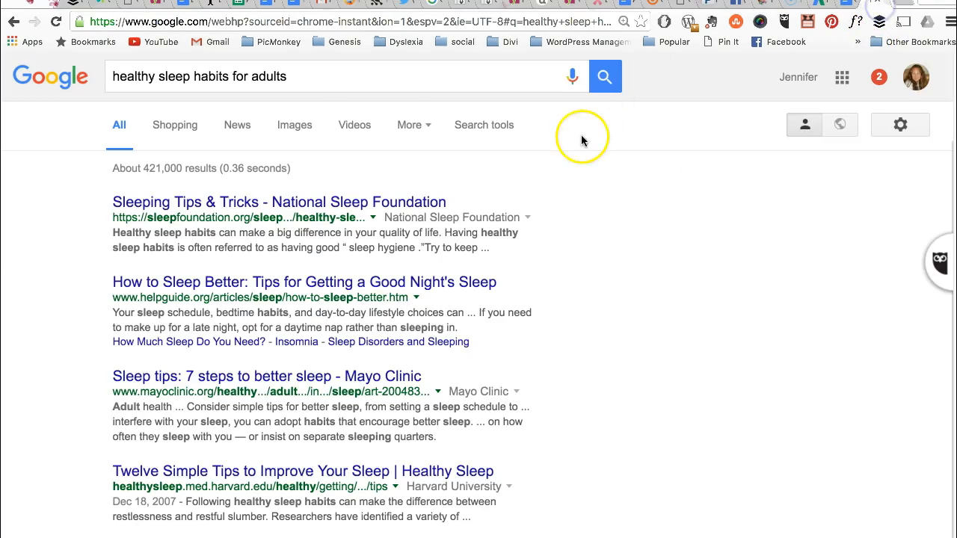
left_click(111, 77)
type("nutrition and")
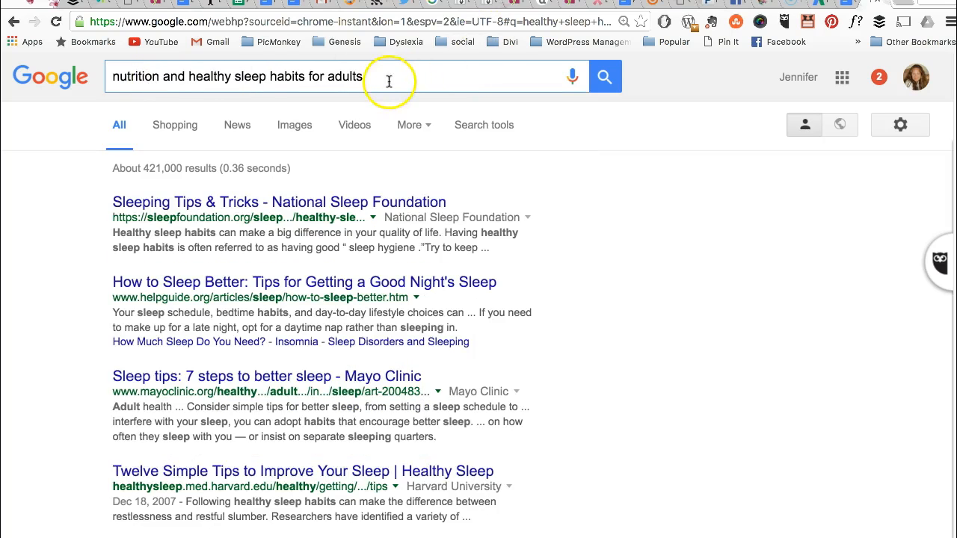
key("Return")
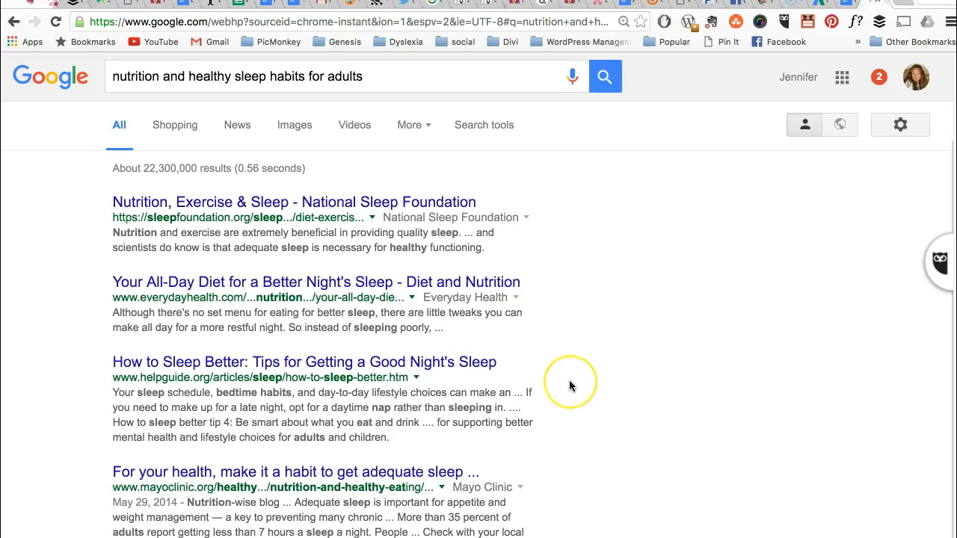
scroll(570, 386, "down", 2)
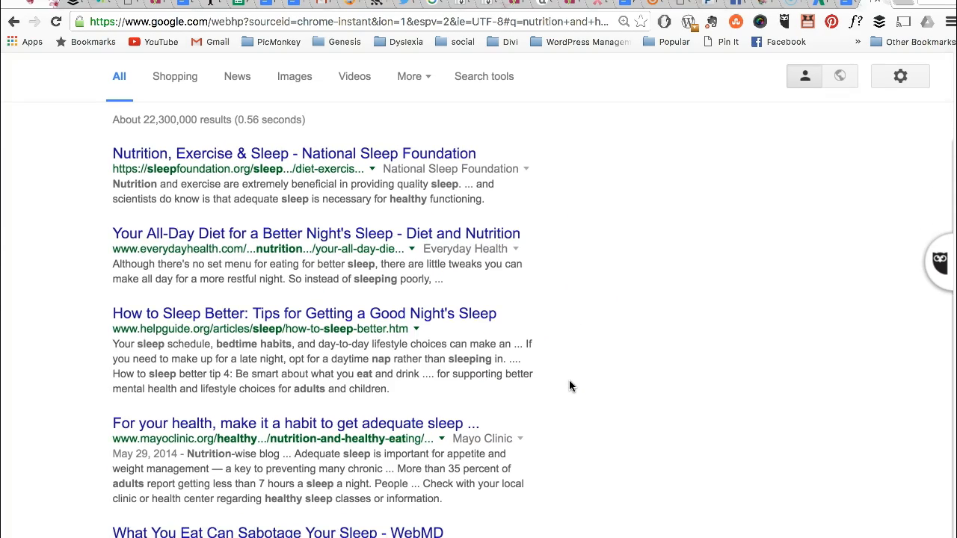
scroll(570, 386, "down", 5)
scroll(570, 386, "down", 4)
scroll(569, 386, "down", 7)
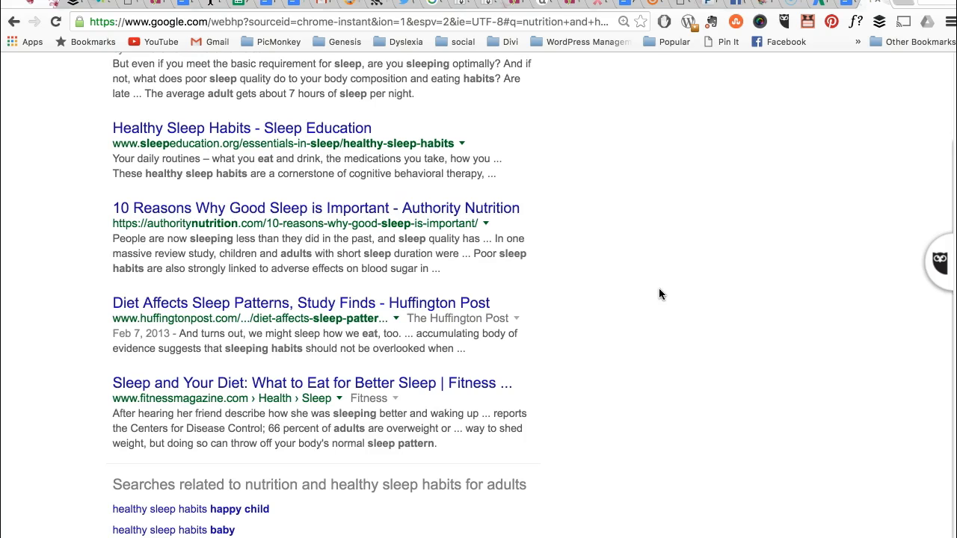
scroll(658, 289, "up", 10)
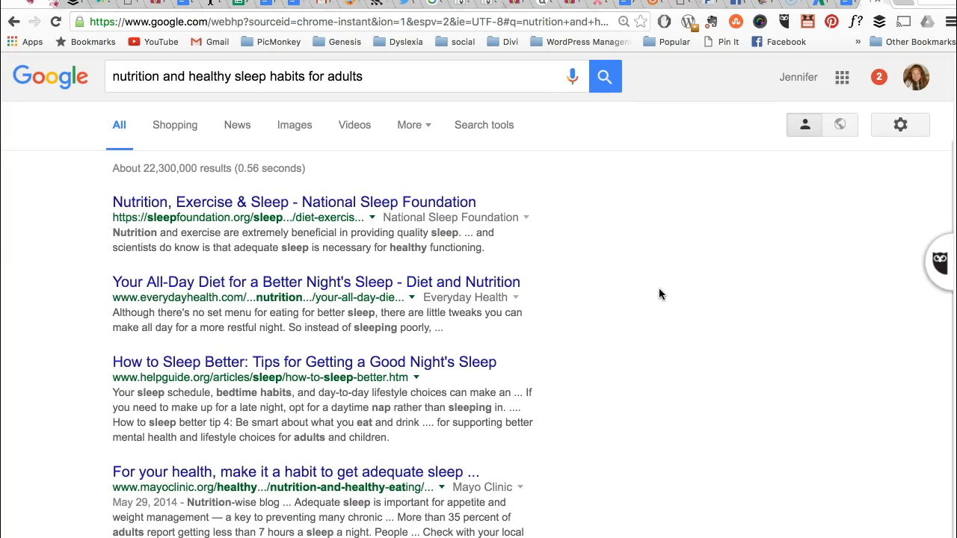
scroll(659, 294, "down", 10)
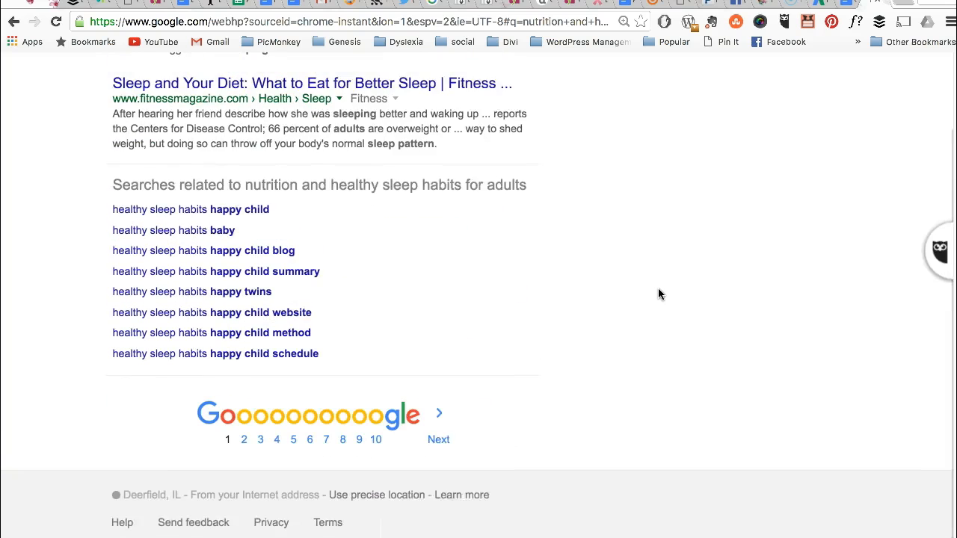
- Open the second page of Google results and review which sites rank there
left_click(245, 451)
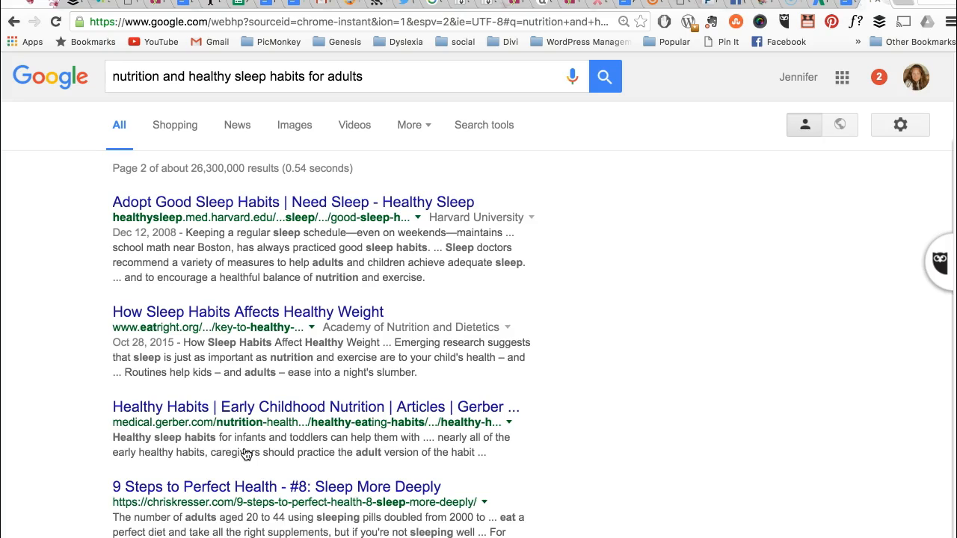
scroll(550, 411, "down", 3)
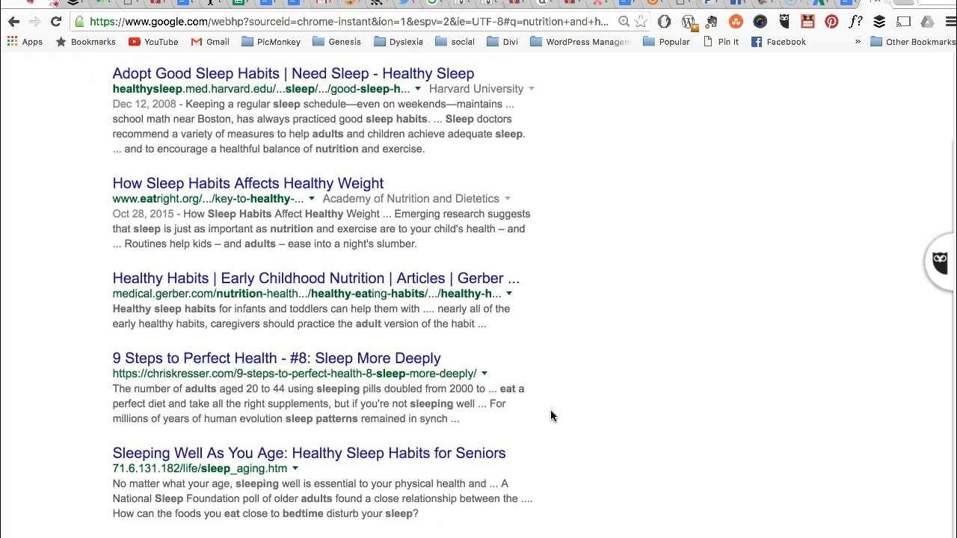
scroll(551, 416, "down", 2)
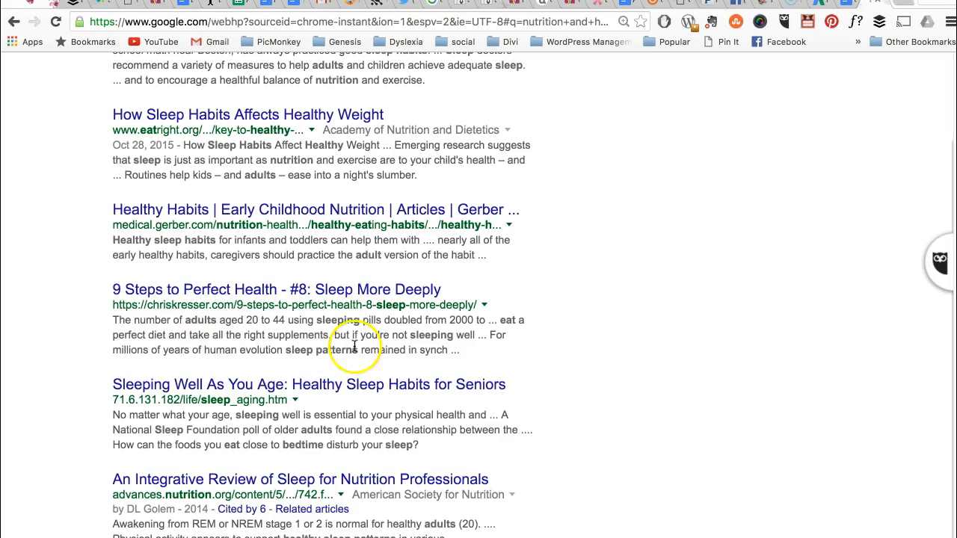
scroll(369, 353, "down", 3)
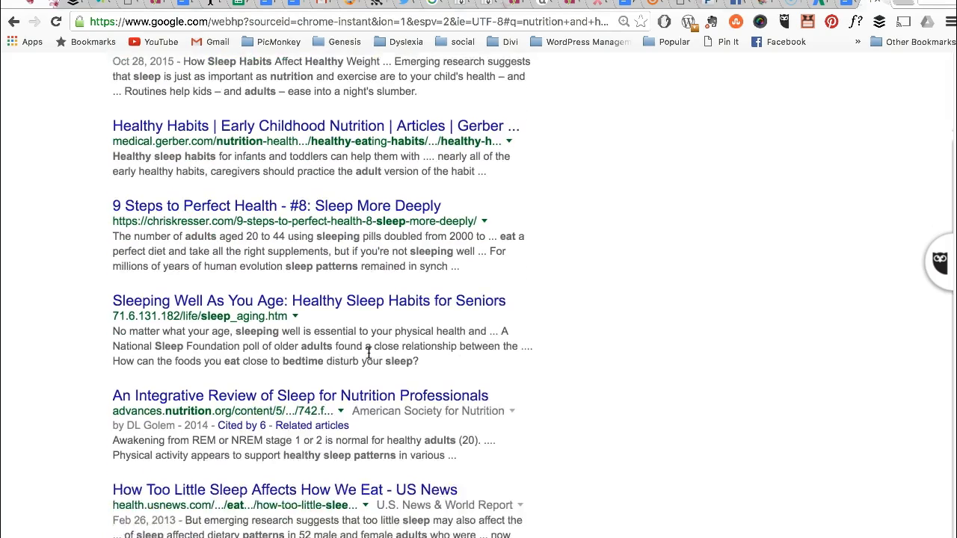
scroll(369, 353, "down", 3)
scroll(407, 404, "down", 2)
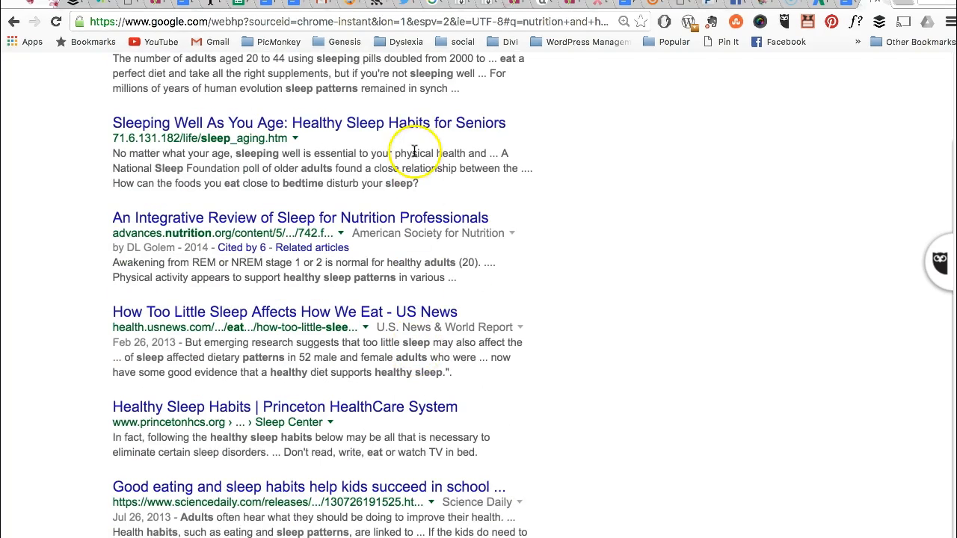
scroll(346, 400, "down", 3)
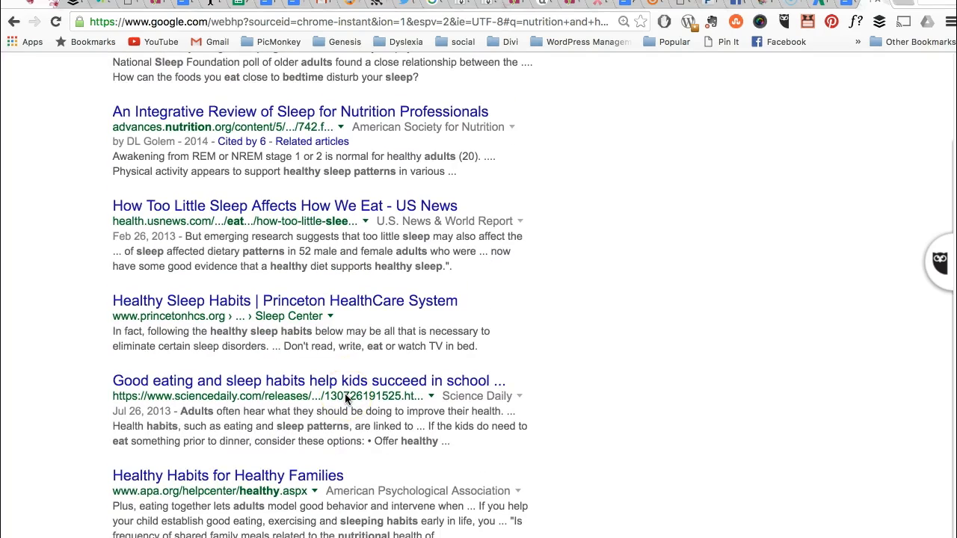
scroll(345, 397, "down", 4)
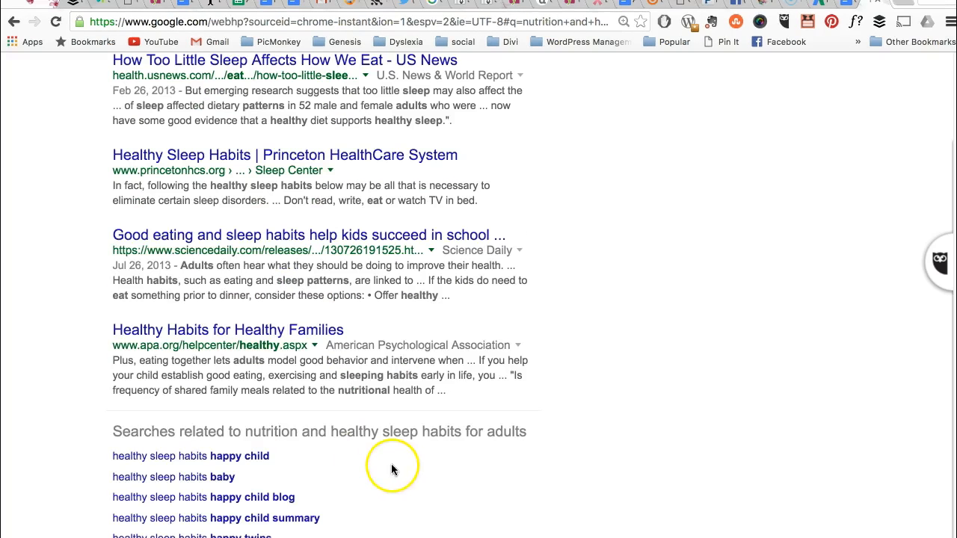
scroll(694, 262, "up", 15)
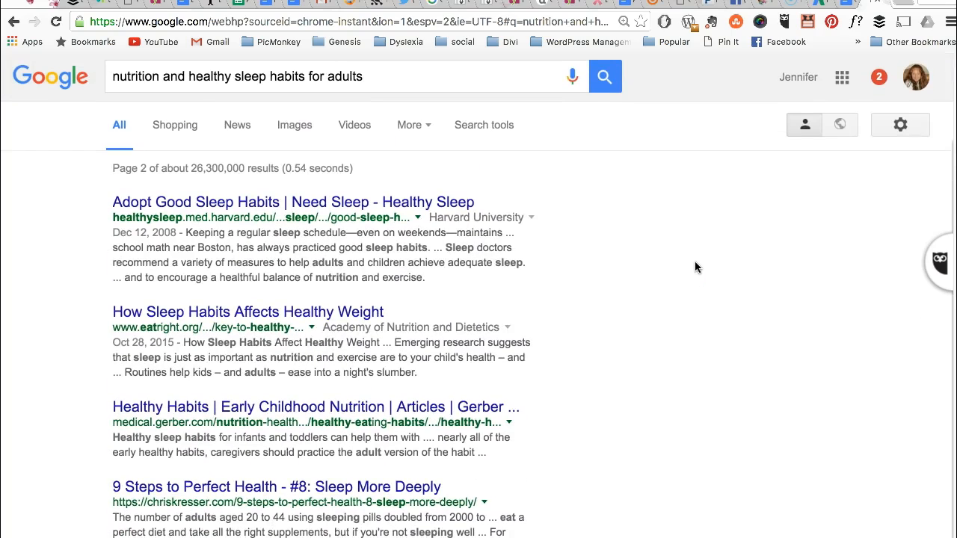
- Return to the Keyword Planner, dismiss the copied keywords and sort the "sleep for health" ad group ideas by competition, highest first
left_click(820, 8)
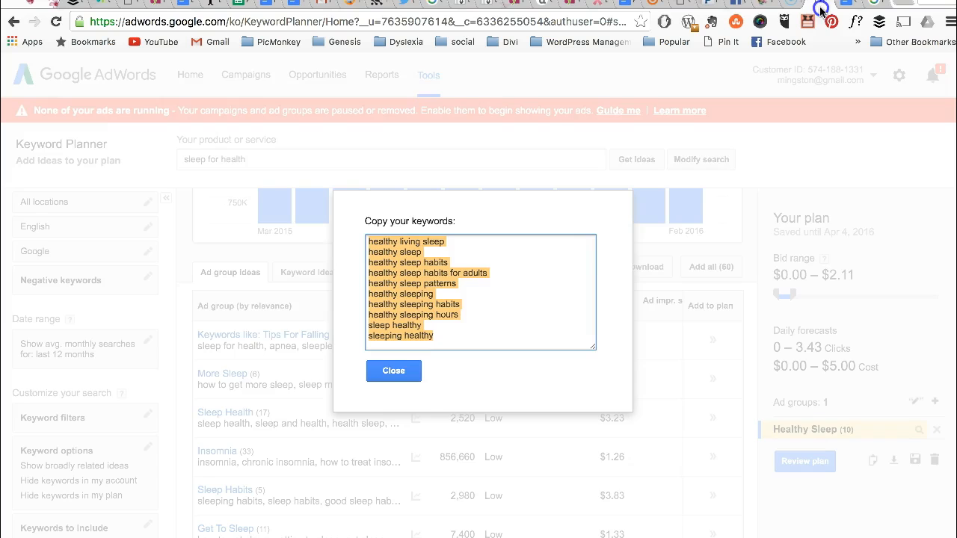
left_click(391, 370)
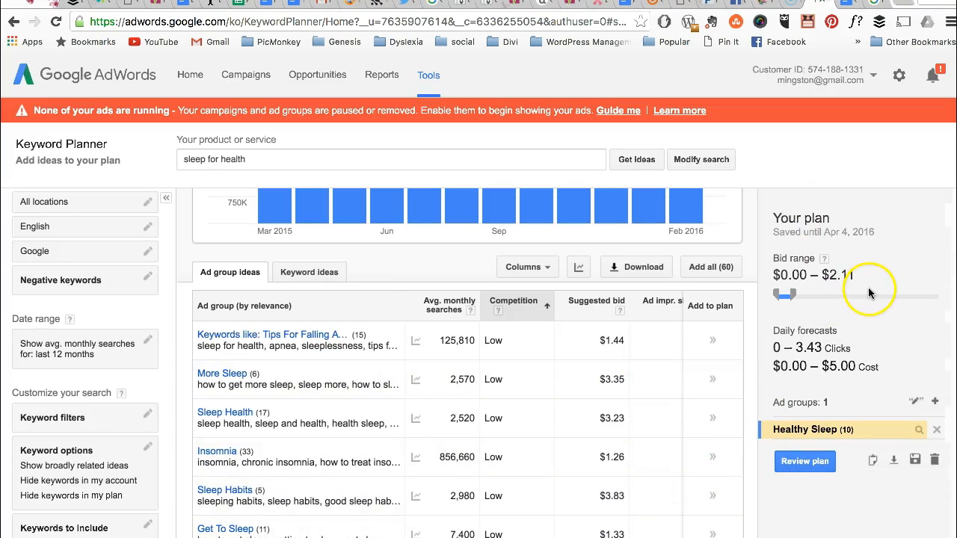
scroll(590, 458, "down", 3)
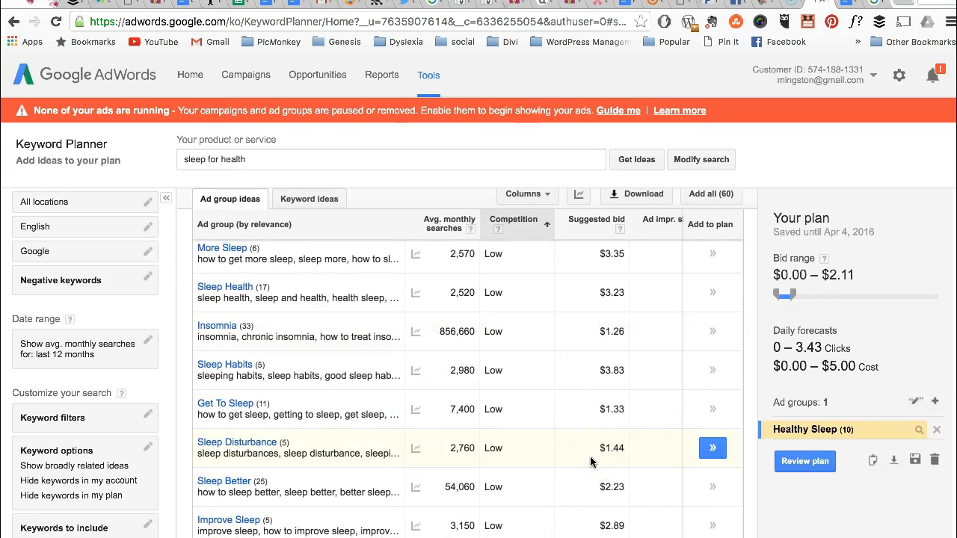
scroll(590, 459, "down", 1)
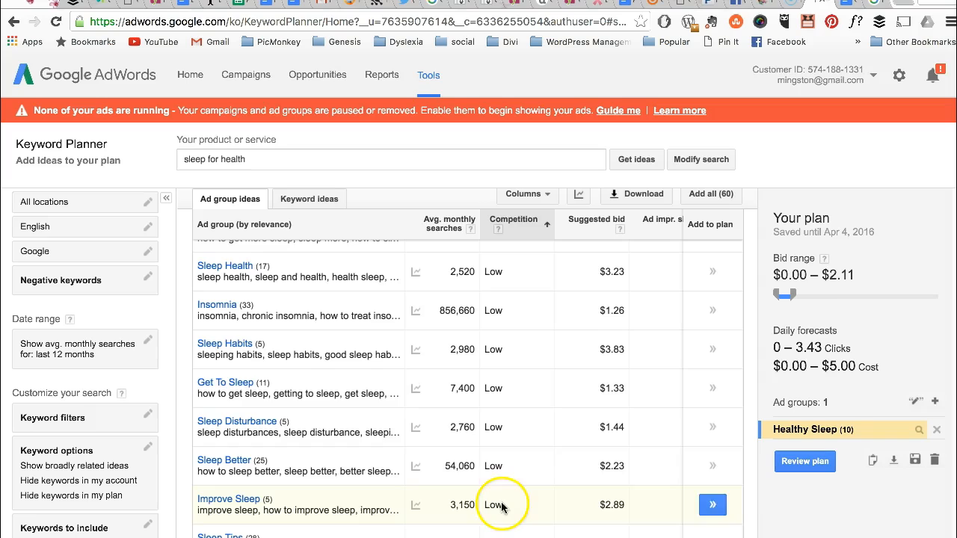
scroll(506, 449, "down", 3)
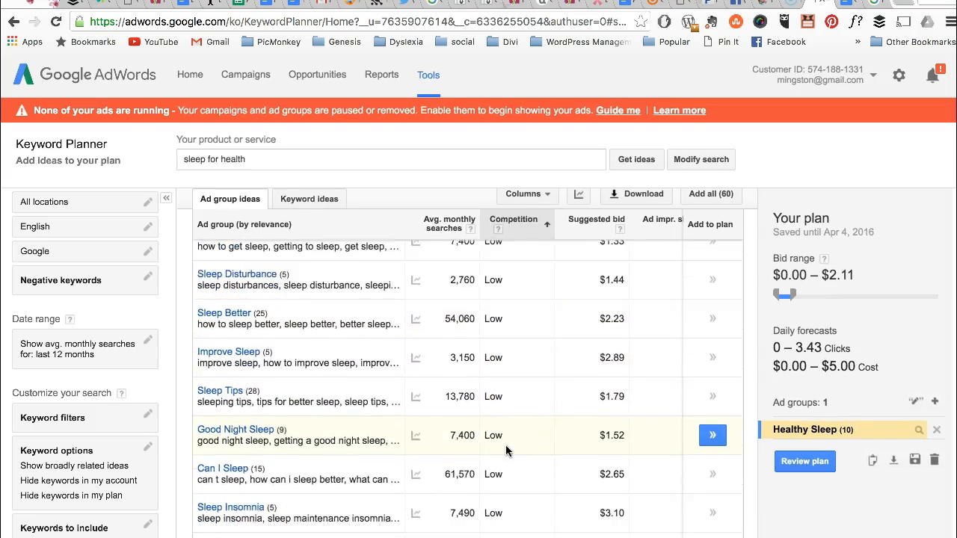
scroll(510, 389, "up", 5)
left_click(515, 233)
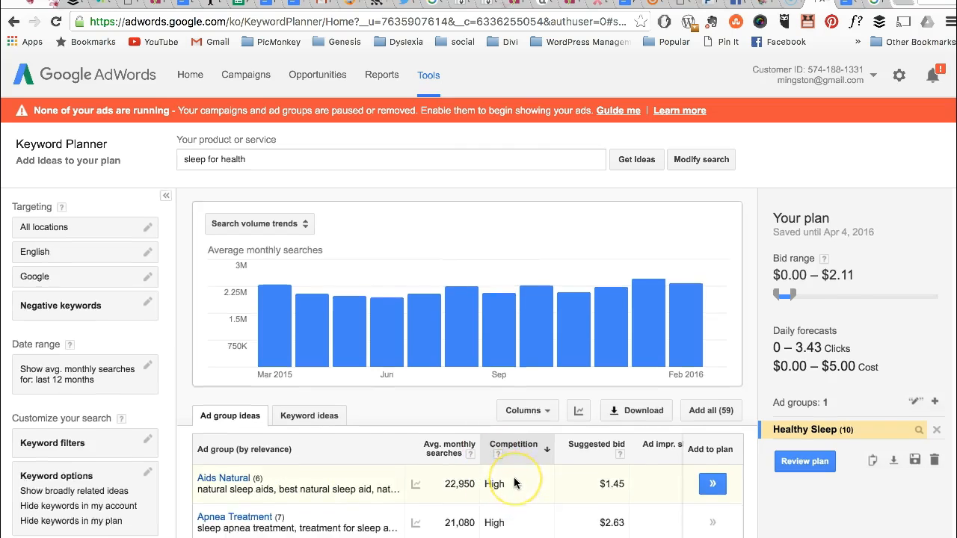
scroll(513, 478, "down", 3)
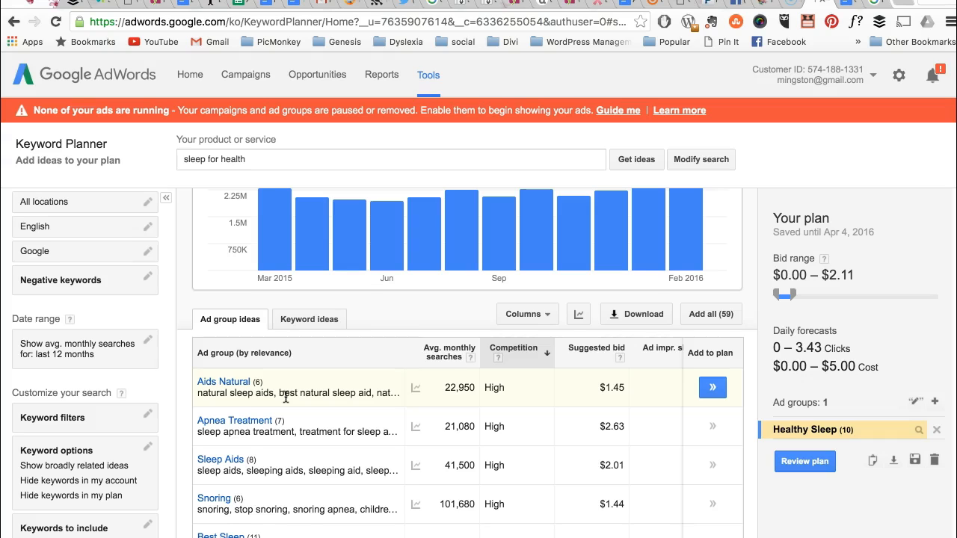
- Check the high-competition sleep ad group ideas, including Natural Sleep, and search Google for "natural healthy sleep habits"
scroll(402, 438, "down", 3)
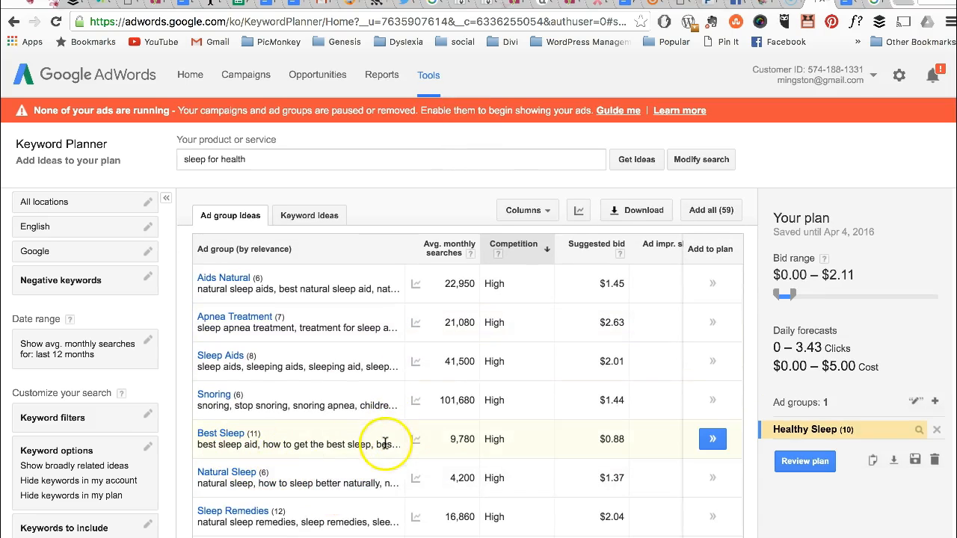
scroll(367, 478, "down", 2)
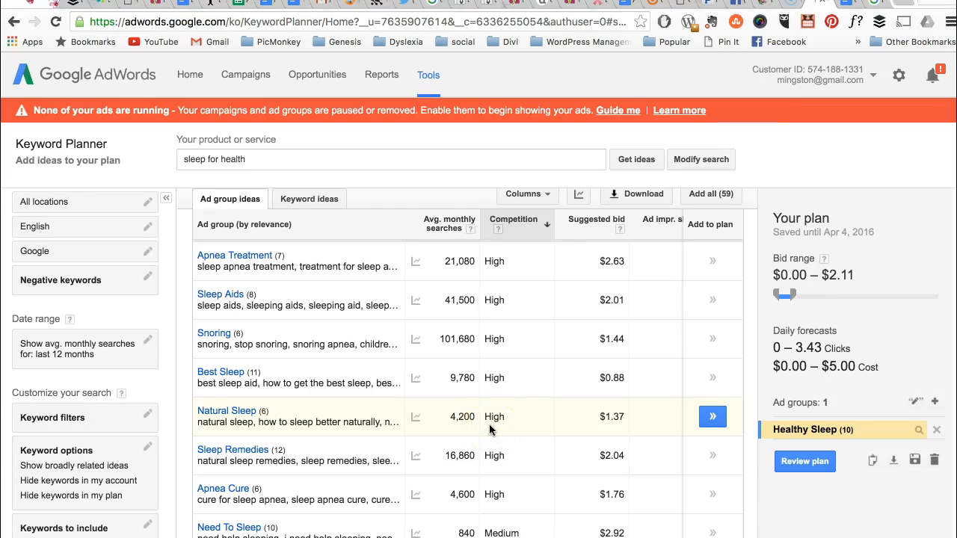
left_click(465, 427)
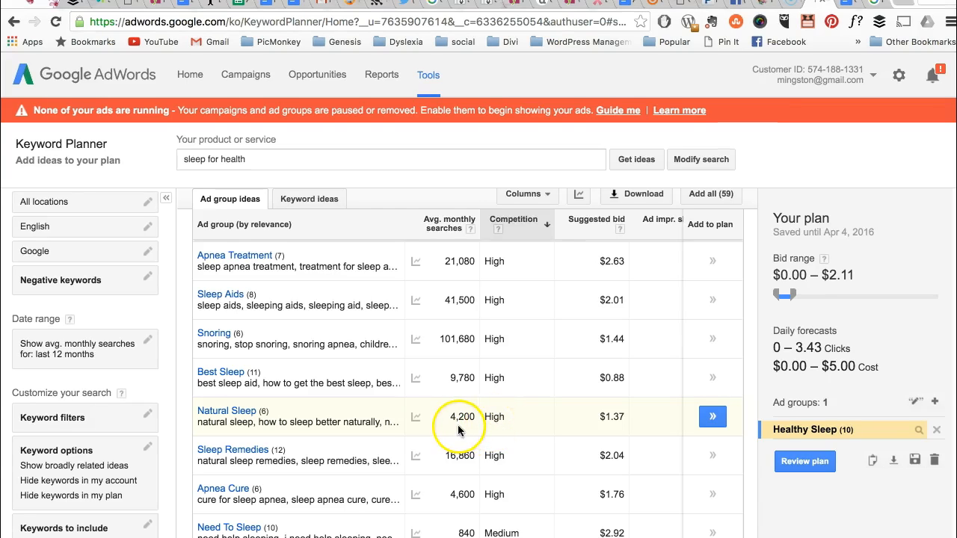
left_click(869, 5)
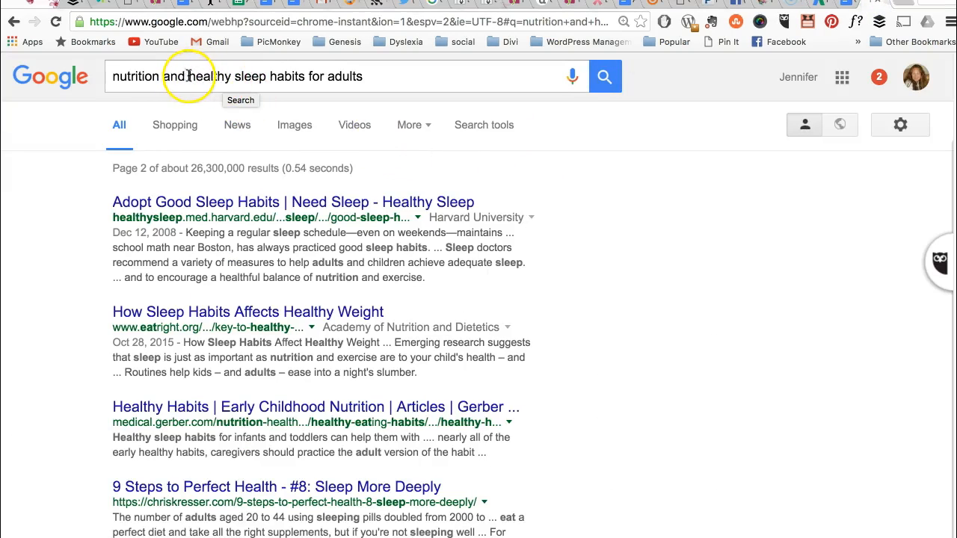
left_click_drag(188, 77, 91, 63)
type("natur")
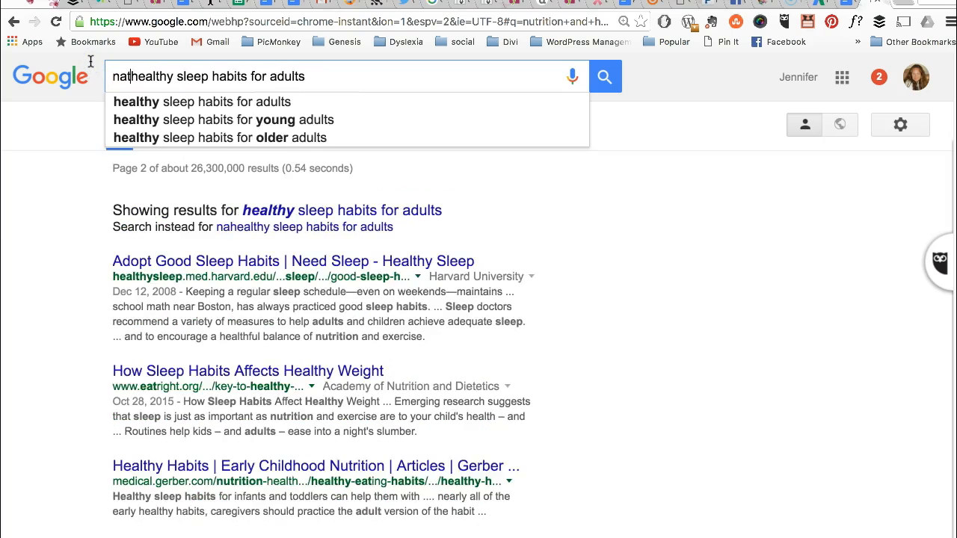
type("al")
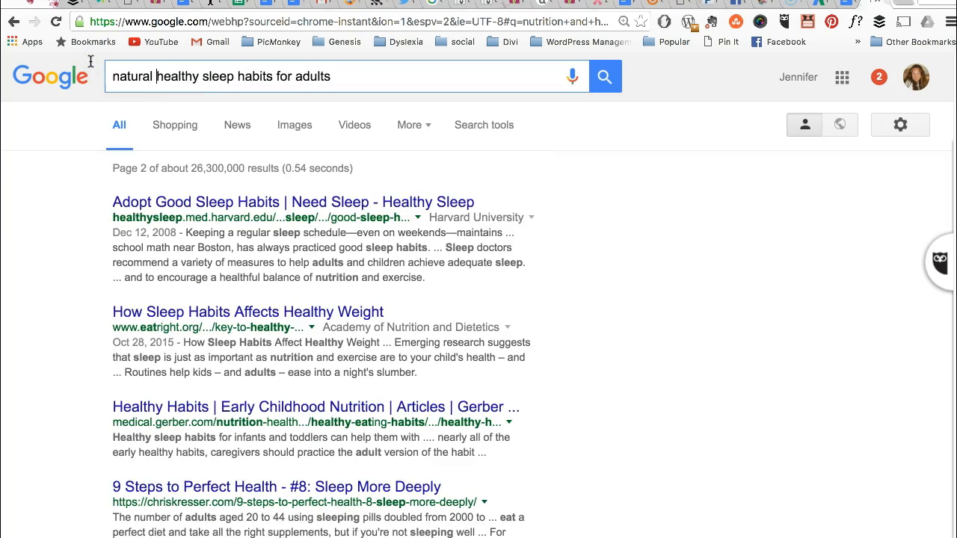
left_click(369, 77)
left_click_drag(367, 77, 272, 76)
key("BackSpace")
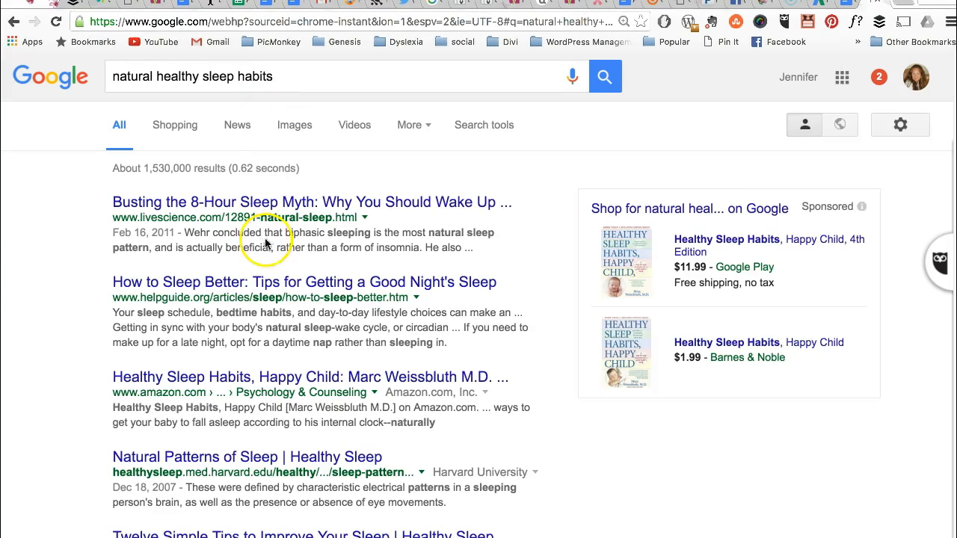
- Review which sites rank on the first results page, along with the People also ask questions and related searches
scroll(336, 343, "down", 5)
scroll(338, 345, "down", 1)
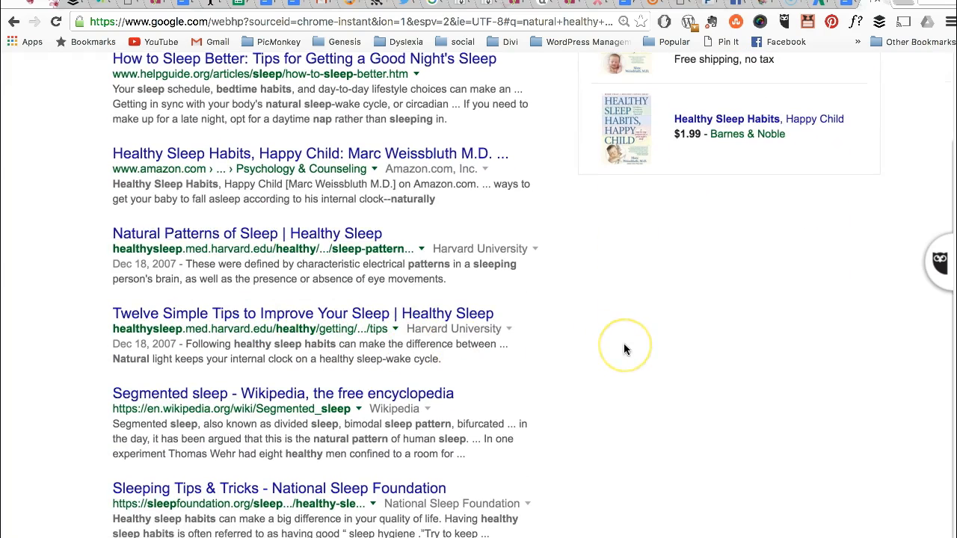
scroll(625, 349, "down", 5)
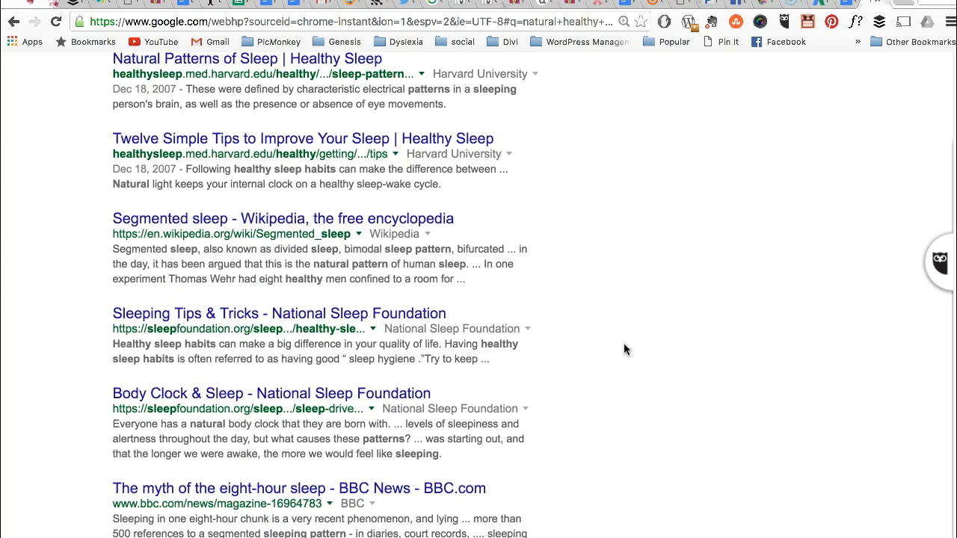
scroll(625, 349, "down", 5)
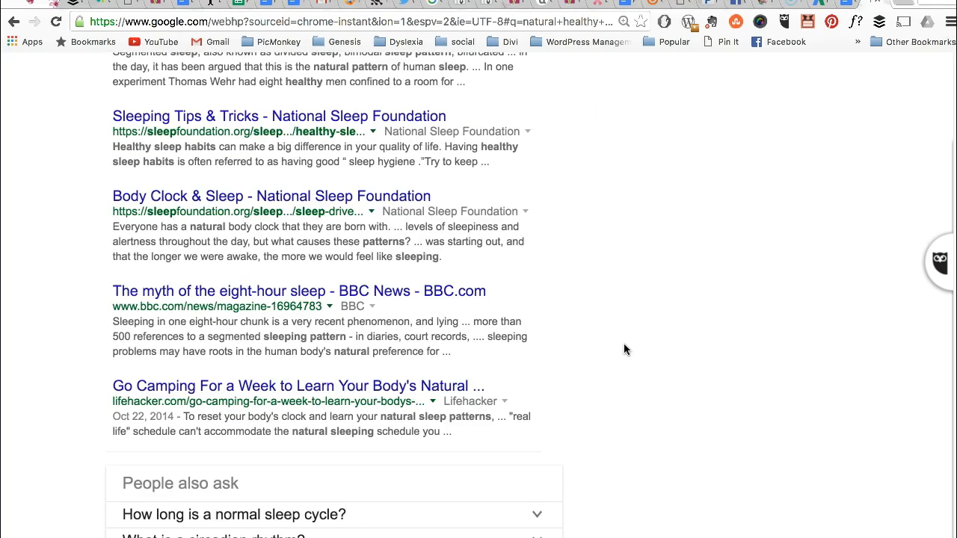
scroll(625, 349, "down", 5)
scroll(622, 441, "down", 4)
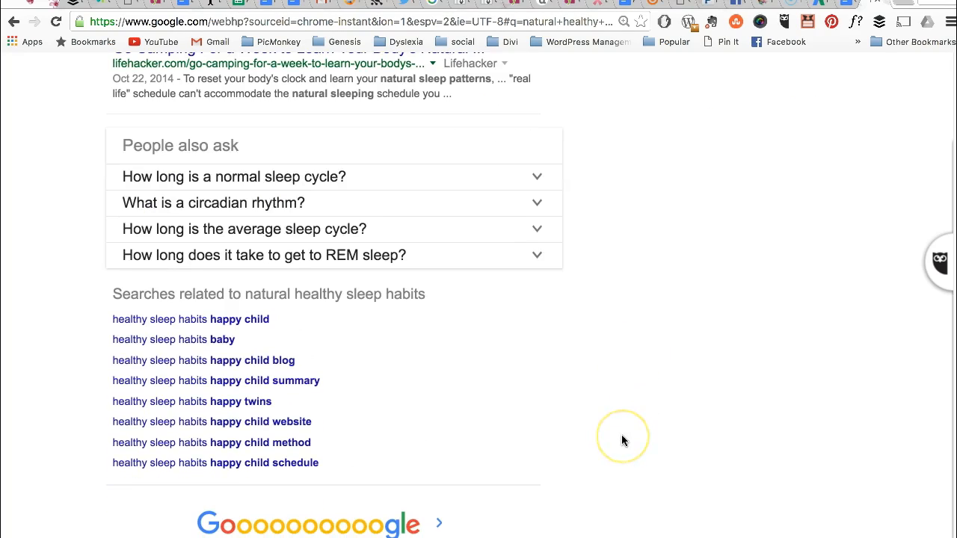
scroll(544, 440, "up", 4)
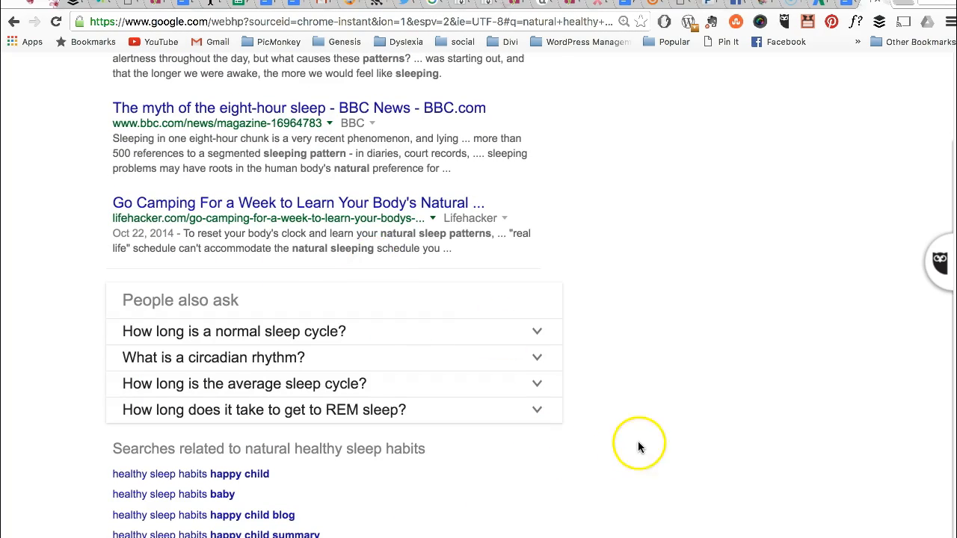
scroll(641, 442, "down", 3)
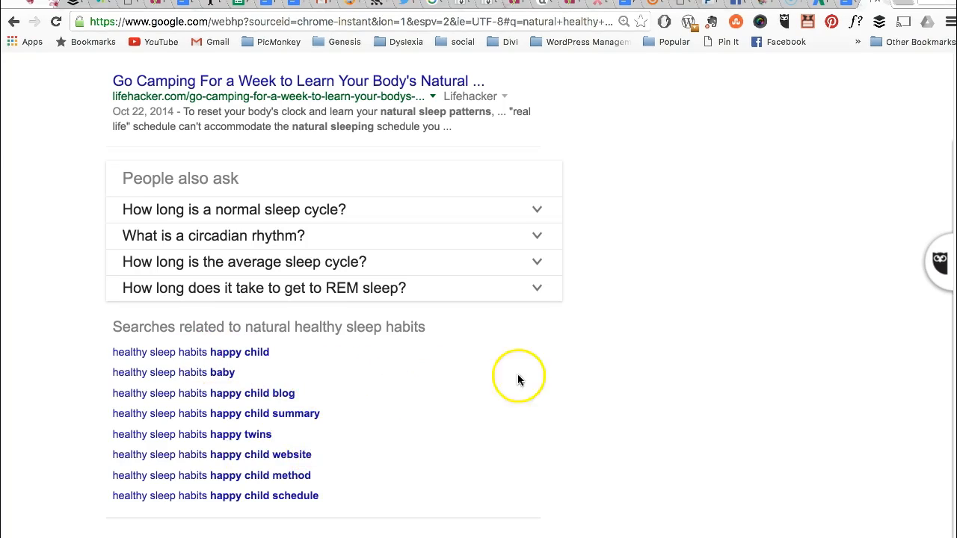
scroll(523, 389, "down", 3)
scroll(533, 401, "down", 1)
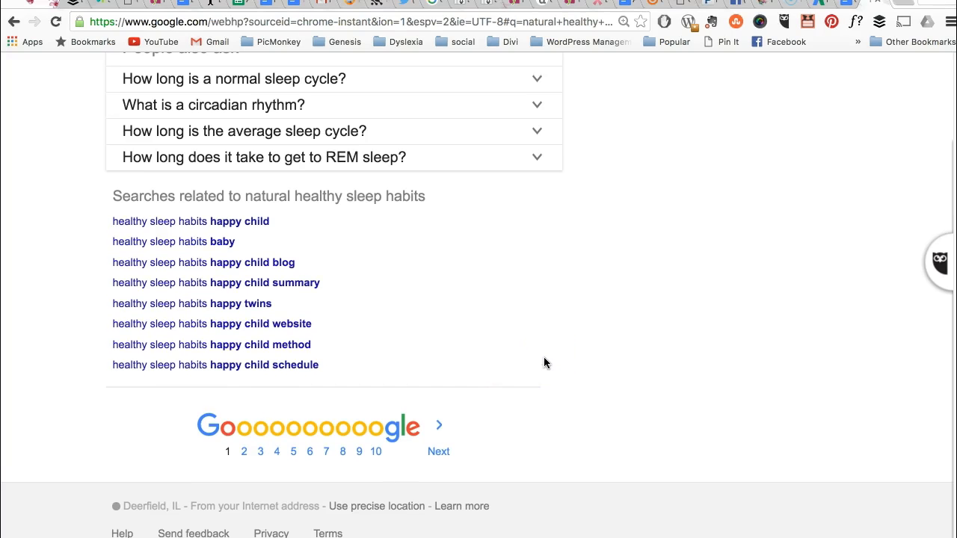
- Open the second page of results for "natural healthy sleep habits" and review which sites rank there
left_click(243, 452)
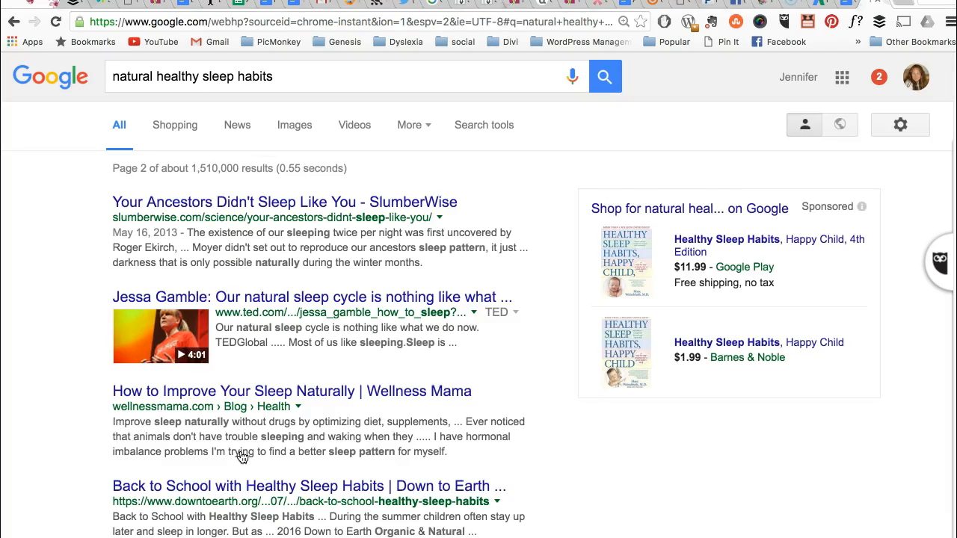
scroll(426, 385, "down", 3)
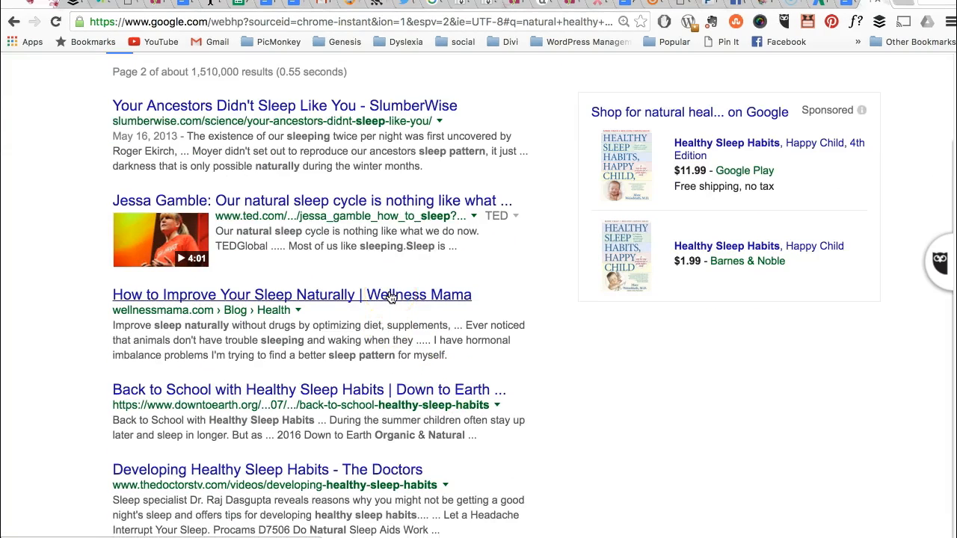
scroll(378, 437, "down", 2)
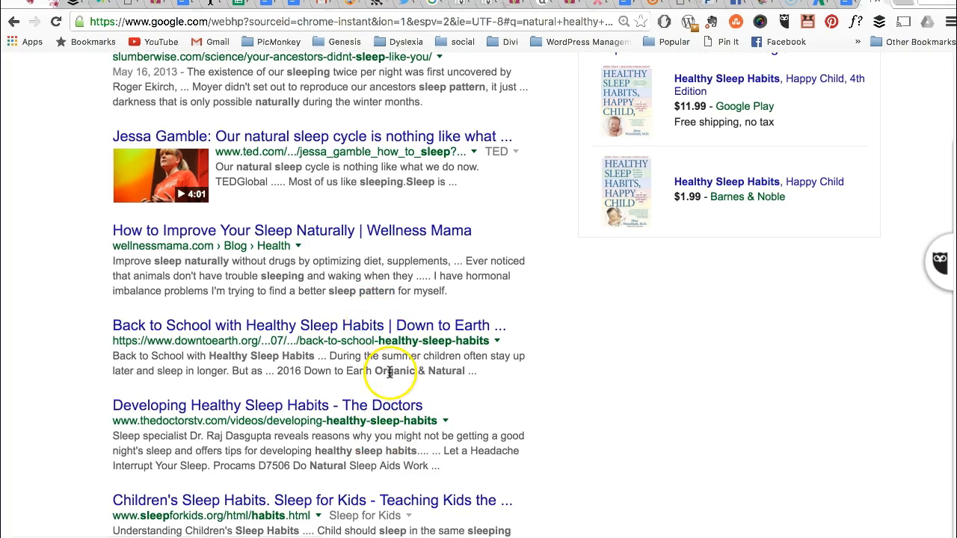
scroll(396, 419, "down", 4)
scroll(403, 441, "down", 4)
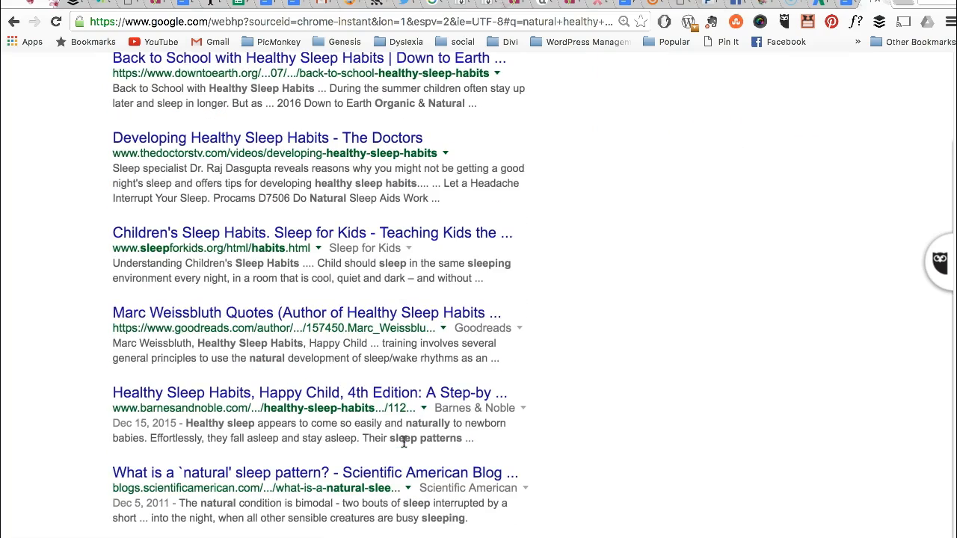
scroll(650, 284, "up", 13)
scroll(652, 278, "down", 1)
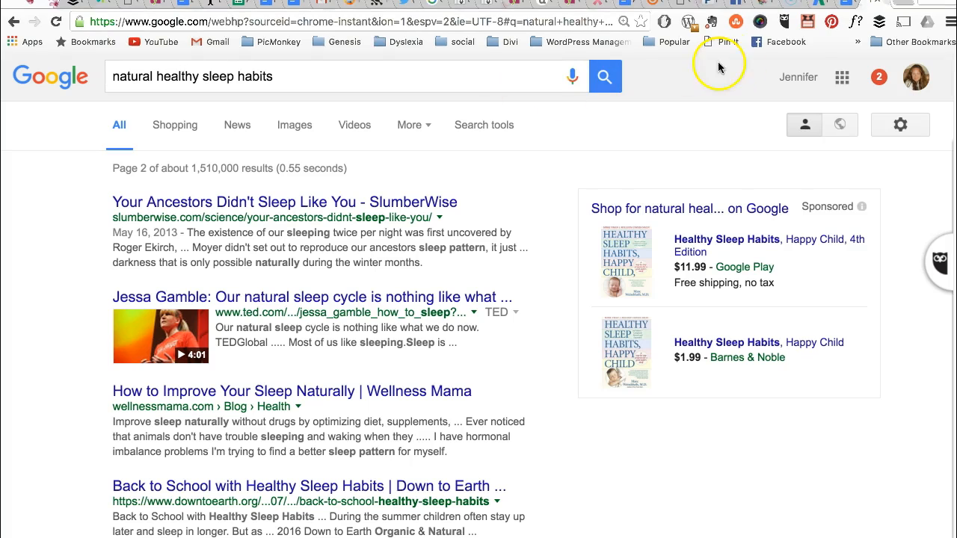
- Recheck the sleep ad group ideas in the Keyword Planner and look over the adventure keyword list in the document
left_click(820, 8)
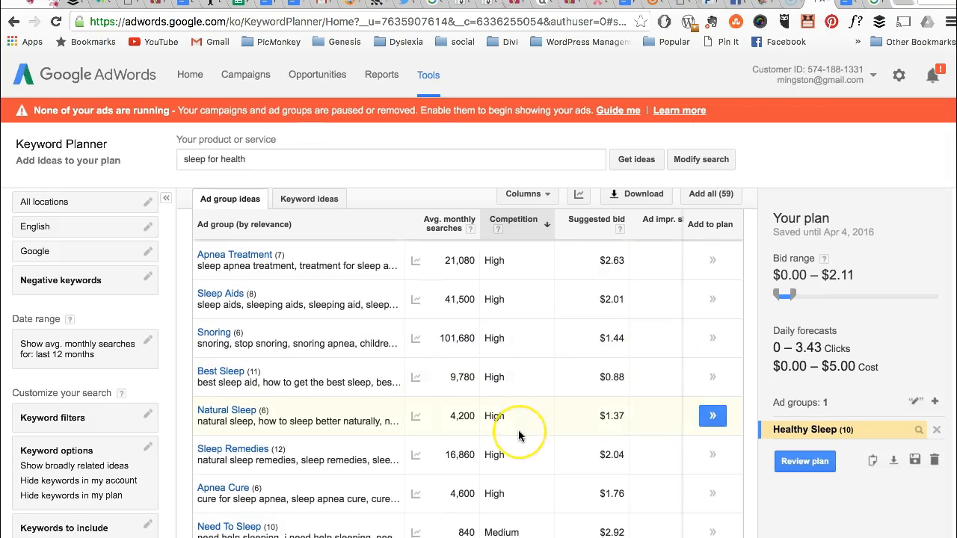
scroll(520, 436, "down", 2)
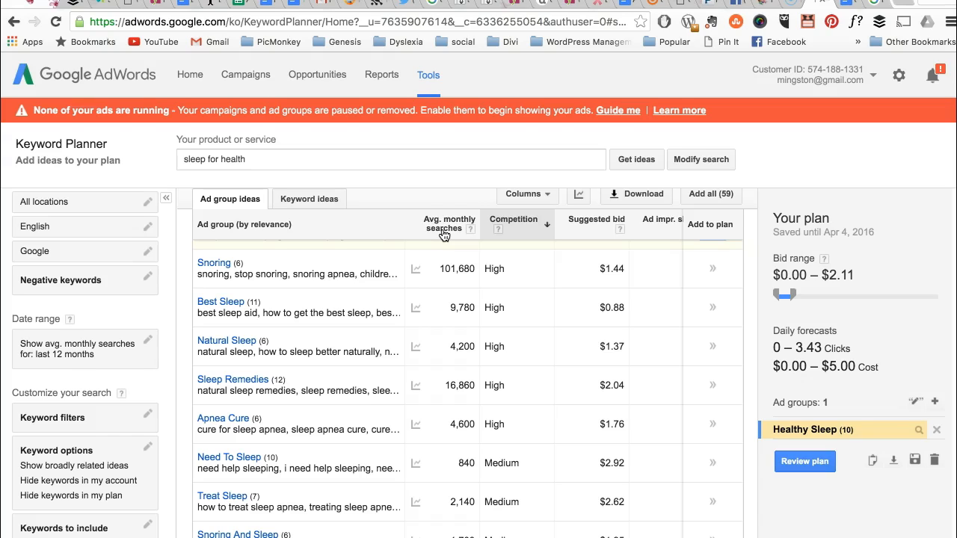
left_click(847, 8)
scroll(427, 440, "down", 3)
scroll(404, 426, "down", 1)
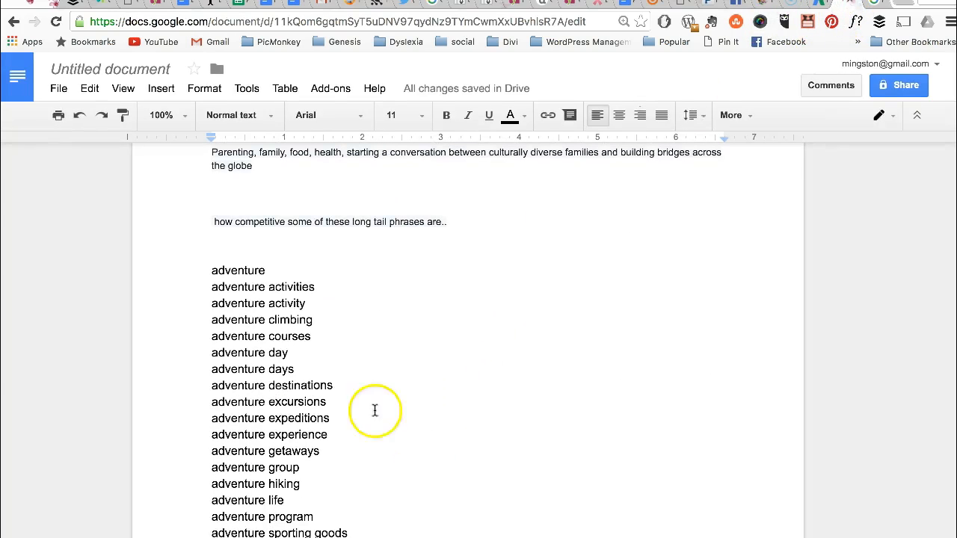
scroll(370, 455, "down", 2)
scroll(370, 456, "down", 1)
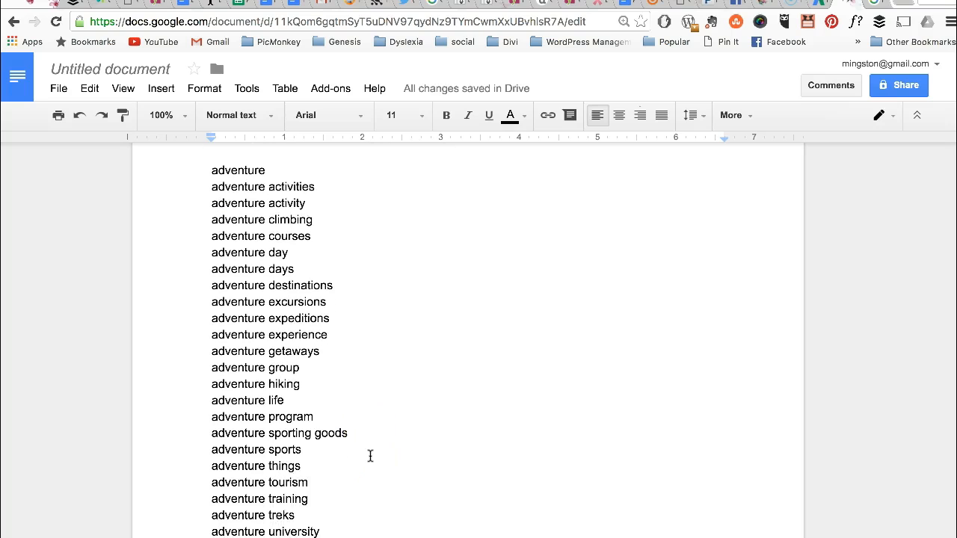
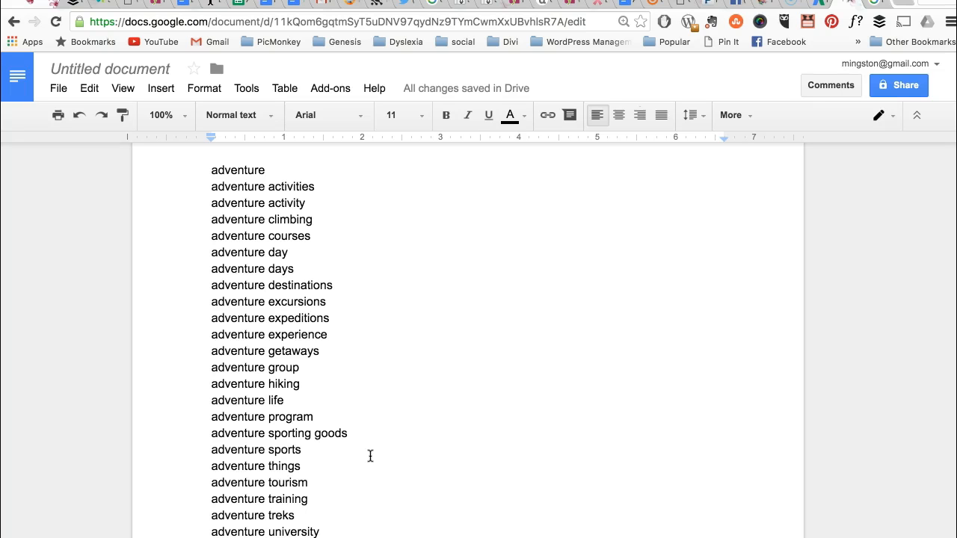
- Leave several blank lines below the healthy sleep keyword list and write the first tip, "Pick a long phrase"
scroll(370, 456, "up", 1)
scroll(370, 456, "down", 13)
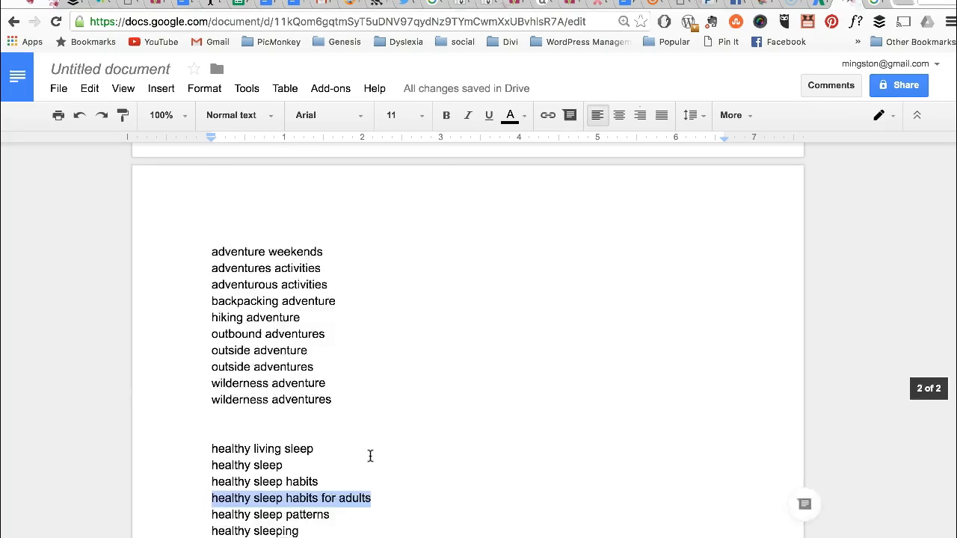
key("Return")
key("Return")
key("Return")
key("Return")
key("Return")
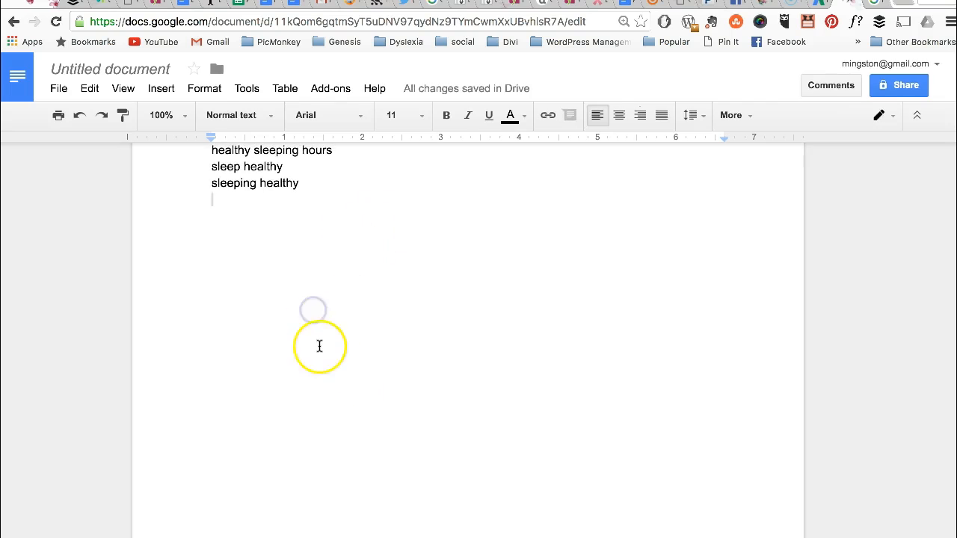
key("Return")
type("Oick")
key("BackSpace")
key("BackSpace")
key("BackSpace")
key("BackSpace")
key("BackSpace")
type("O")
key("BackSpace")
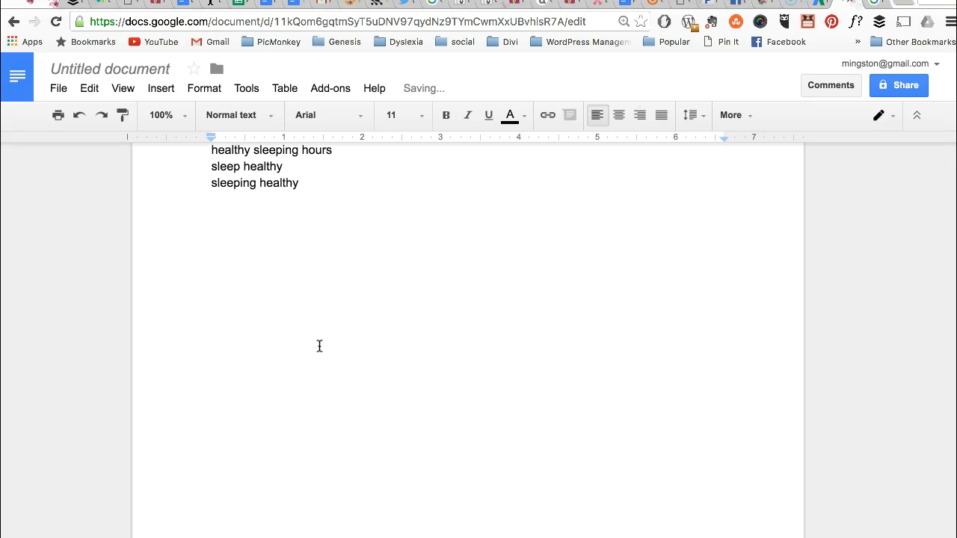
type("Pick a long phrase")
- Add the tips "Accurately represents your post" and "Make sure it's in your permalink structure (If not your title)", separated by blank lines
key("Return")
key("Return")
type("Accurately represents your post")
key("Return")
key("Return")
type("Make sure it's in your permalink structure (If not your title)")
- Add the tips "Make sure it's in your meta description" and "Make sure it's in your content.", separated by blank lines
key("Return")
key("Return")
type("Make sure it's in your meta d")
key("BackSpace")
type("description")
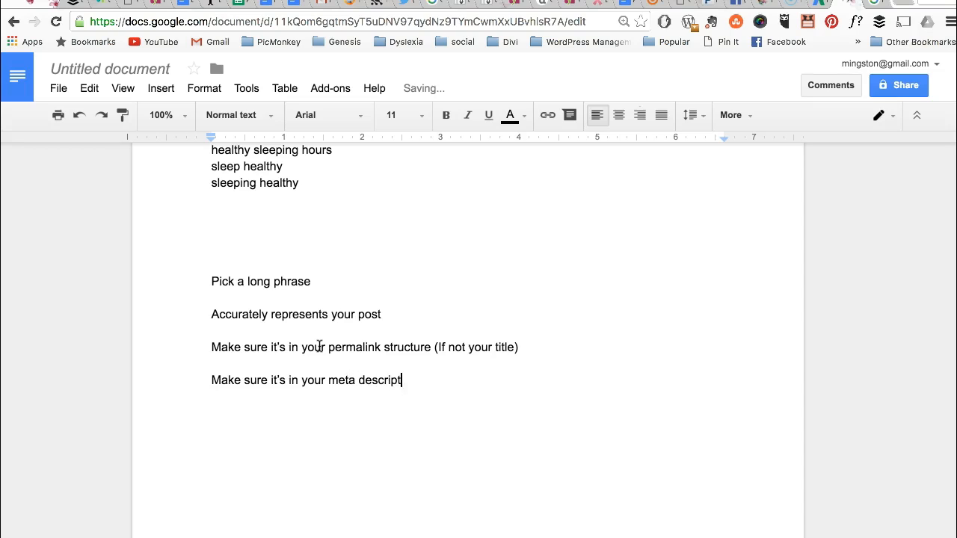
key("Return")
key("Return")
type("Make sure it's i")
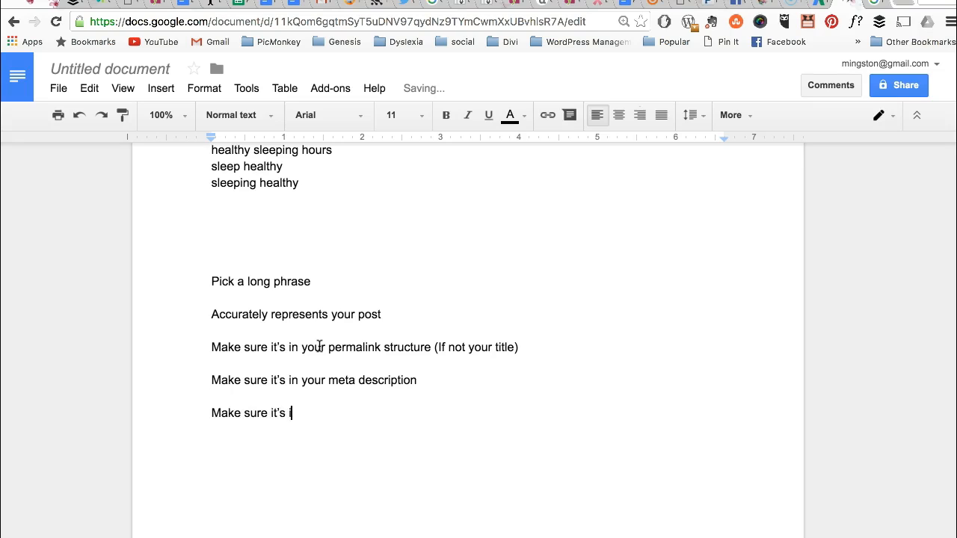
type("n your content.")
key("Return")
key("Return")
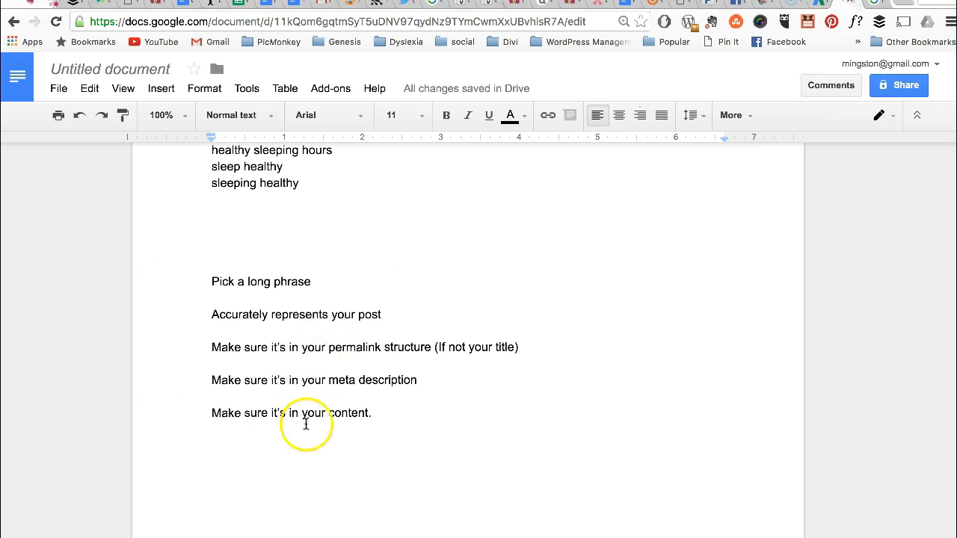
left_click(47, 0)
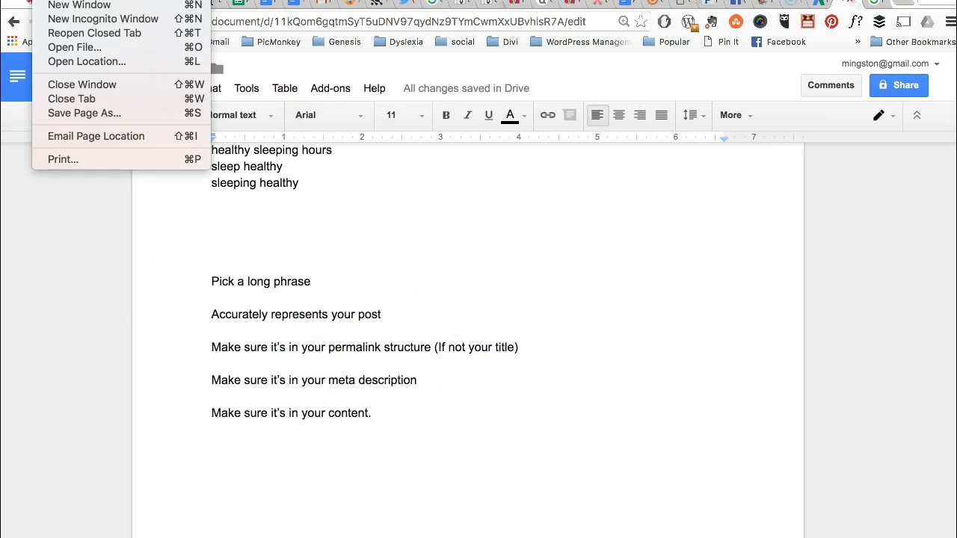
mouse_move(110, 0)
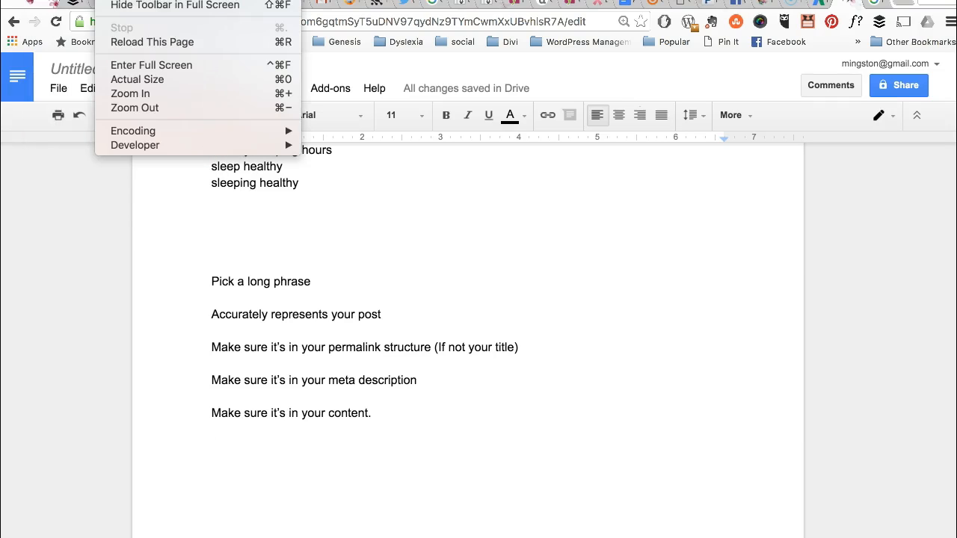
mouse_move(47, 0)
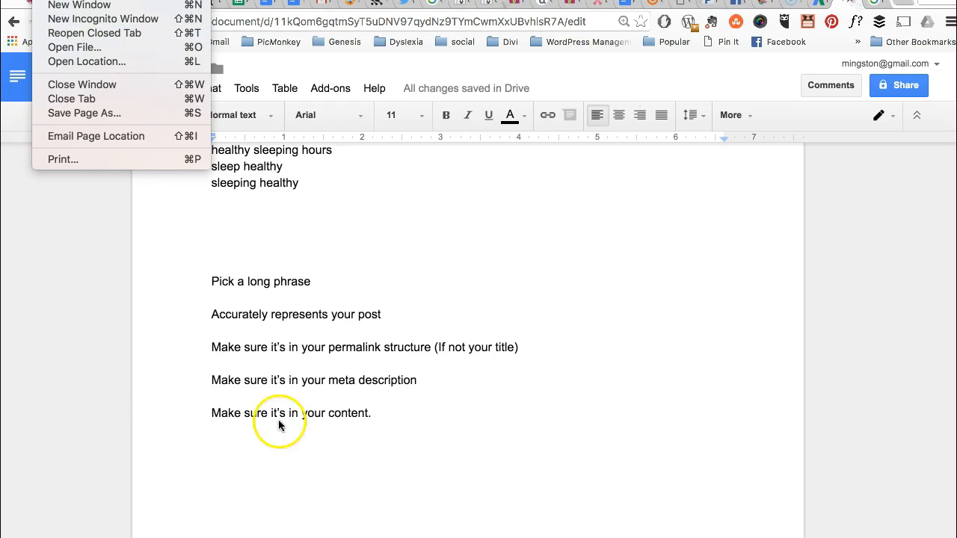
left_click(646, 383)
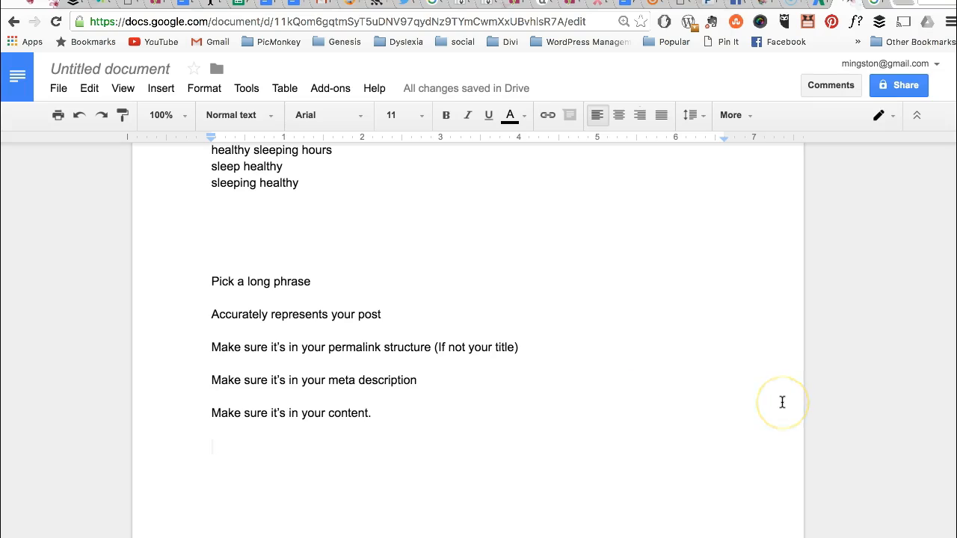